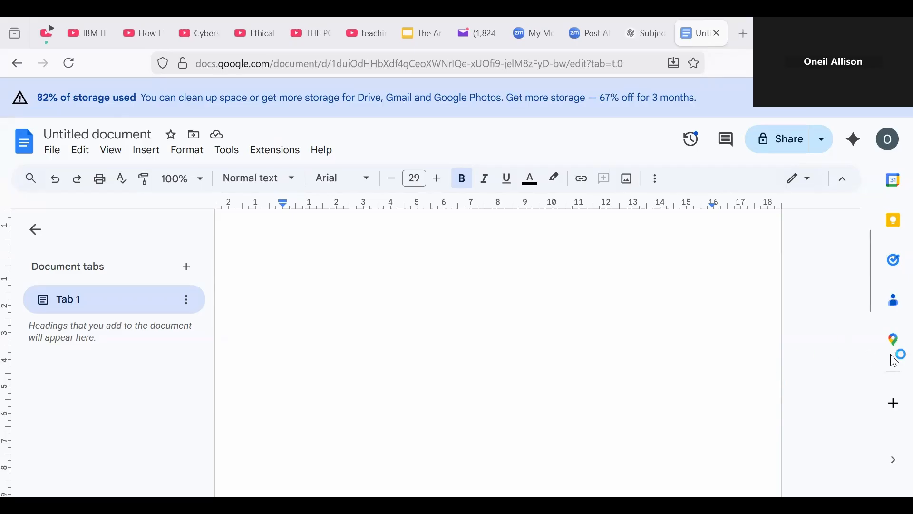
Step: Type the title 'How Does Domestic Abuse Affect Men' and correct its typos
left_click_drag(871, 267, 873, 234)
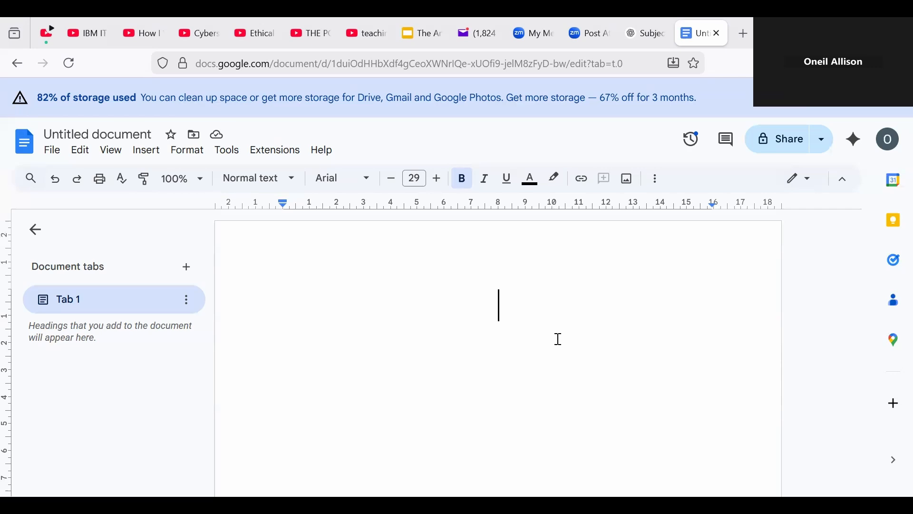
type("How Does Domwstic Abuse")
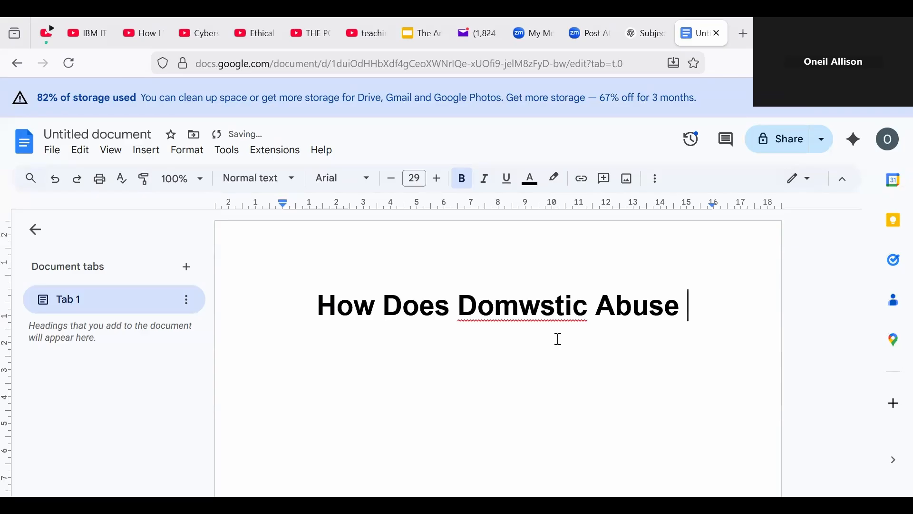
type(" Aff")
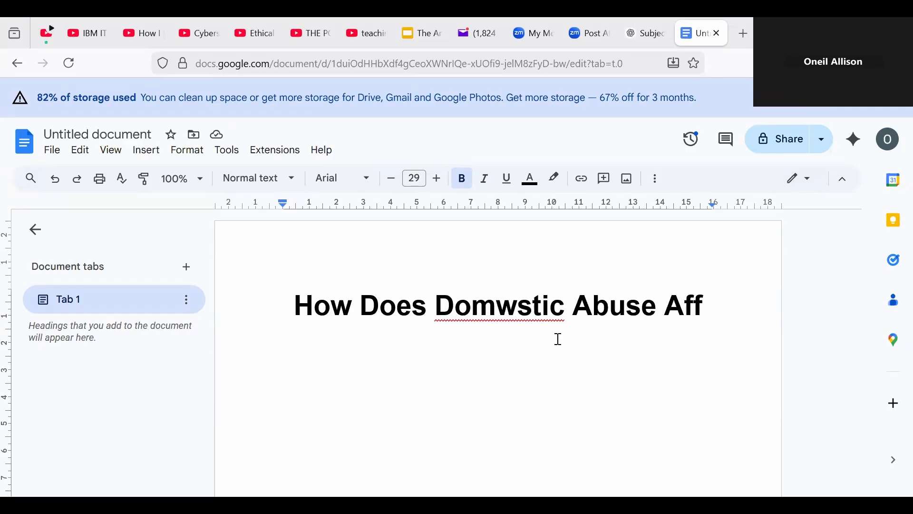
key("BackSpace")
key("BackSpace")
key("BackSpace")
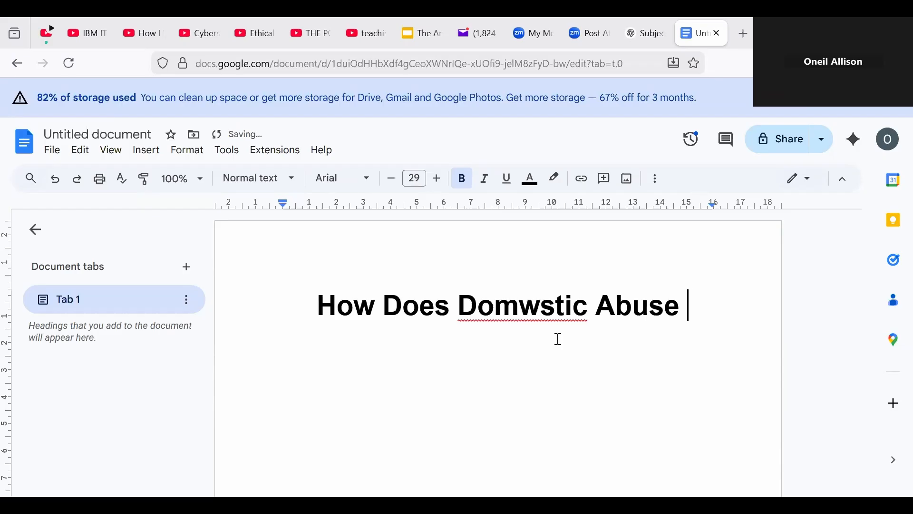
key("Left")
key("Left")
key("Left")
key("Left")
key("Left")
key("Left")
key("Left")
key("Left")
key("Left")
key("Left")
key("Left")
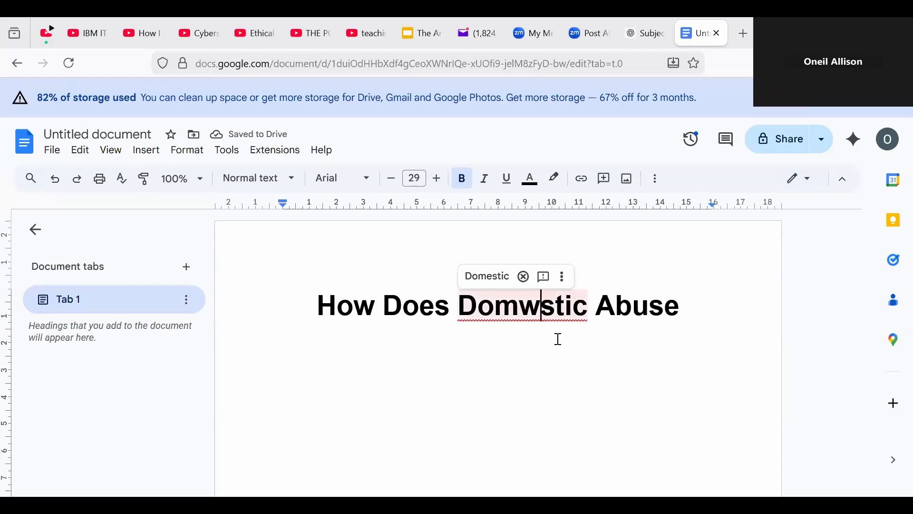
type("e")
key("Right")
key("Right")
key("Right")
key("Right")
key("Right")
key("Right")
key("Right")
key("Right")
key("Right")
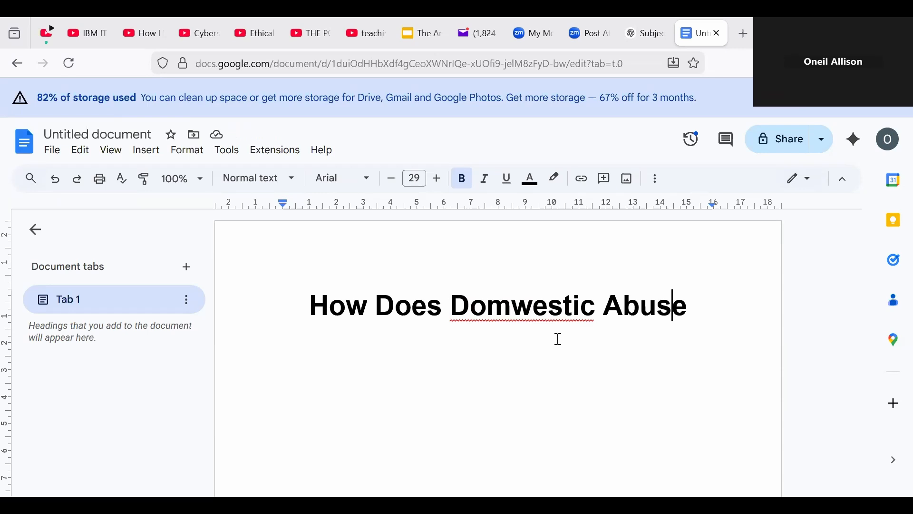
key("Return")
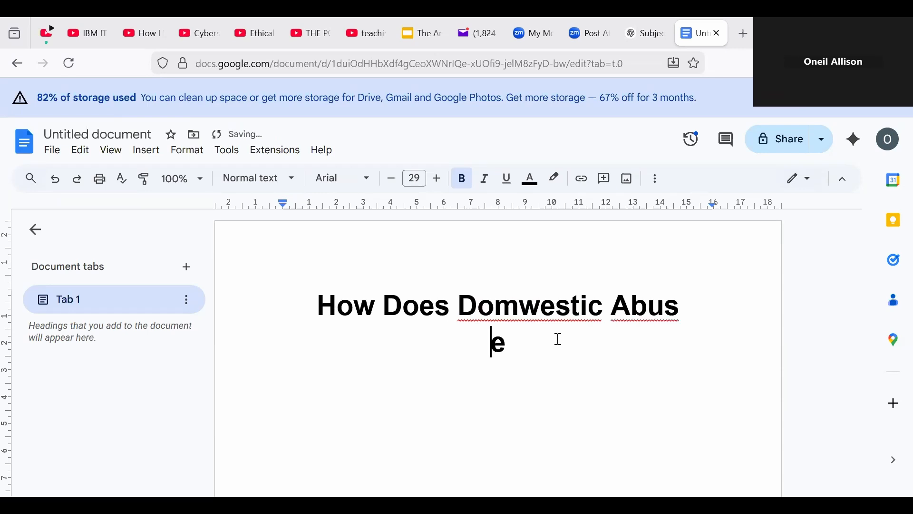
key("ctrl+shift+l")
key("BackSpace")
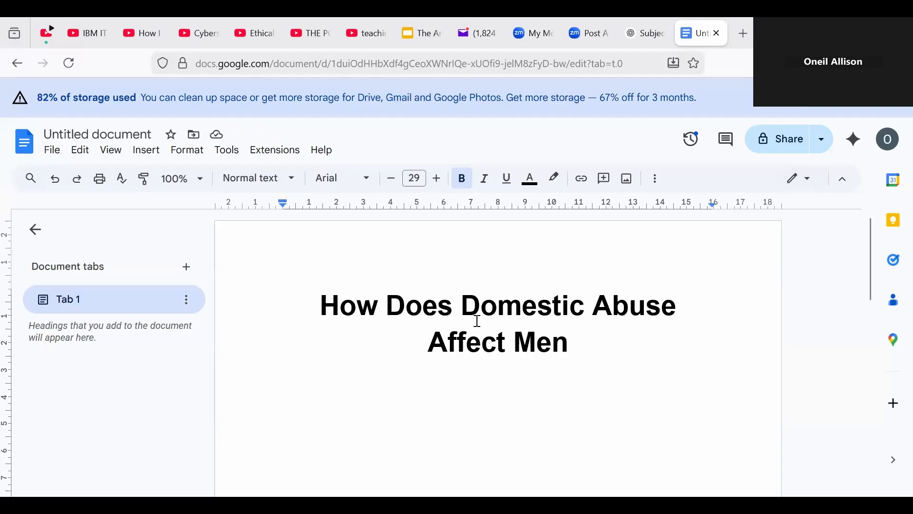
Step: Add a line below the title and blank lines above it
left_click(602, 357)
key("Return")
left_click(320, 304)
key("Return")
key("Return")
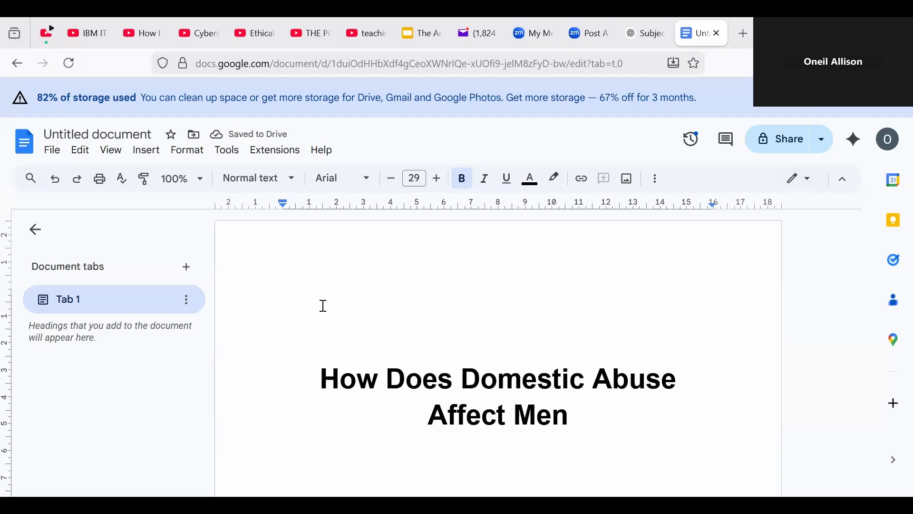
Step: Type 'English Language SBA' above the title and enlarge it to 41 pt
type("En")
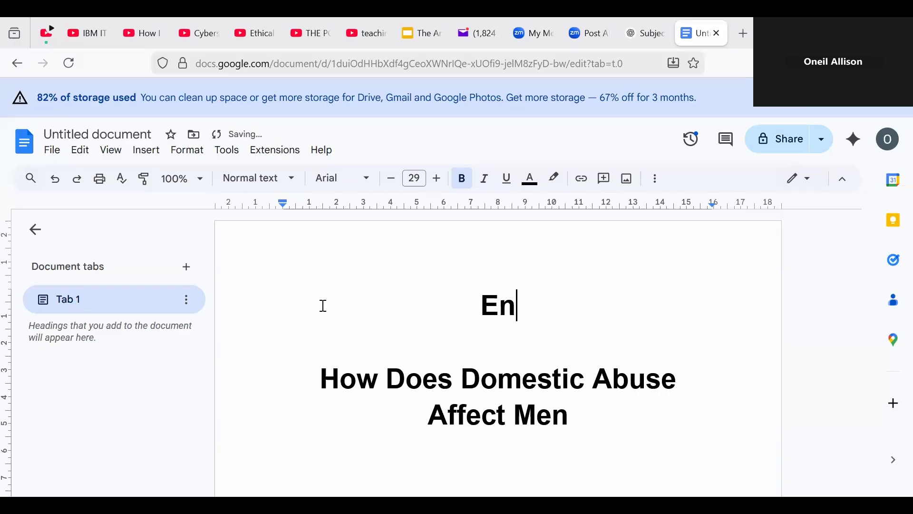
type("glish L")
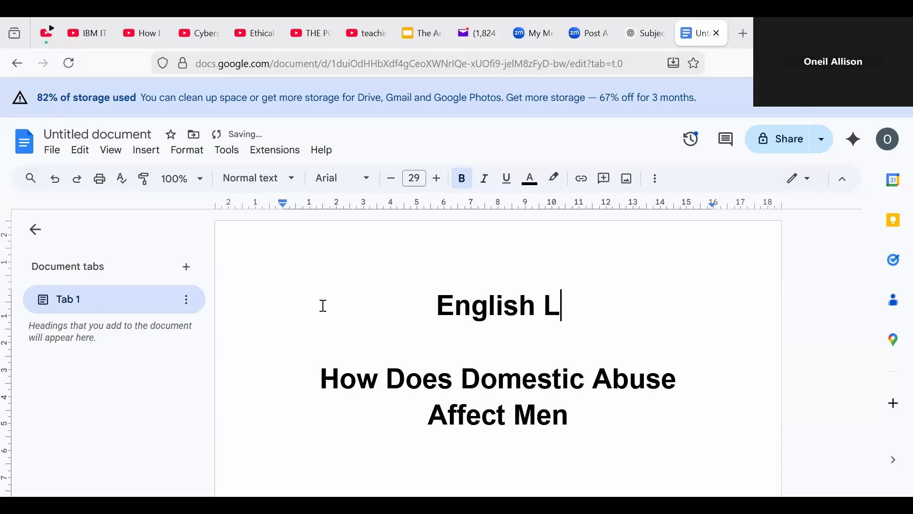
type("anguage")
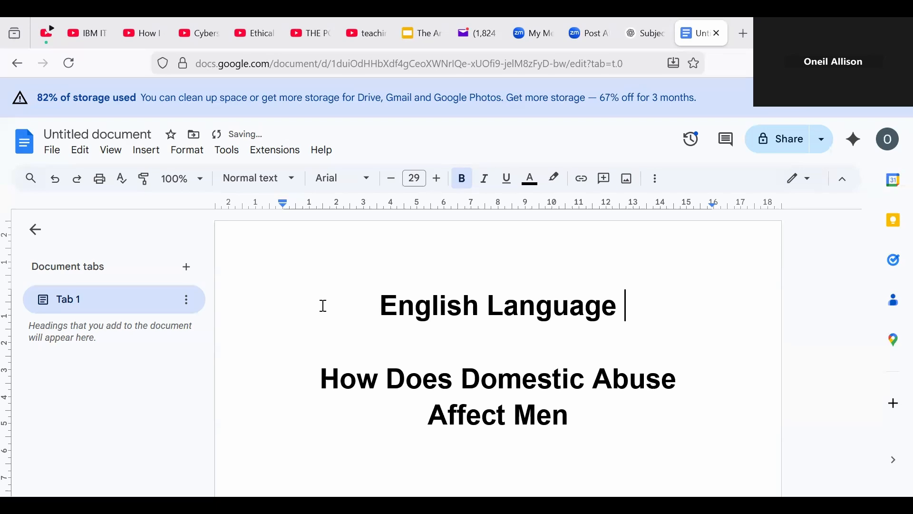
type(" SBA")
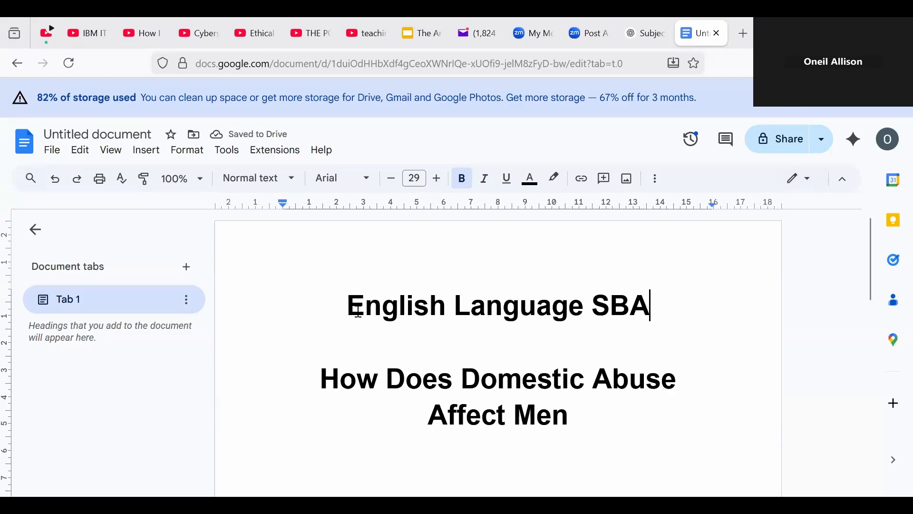
left_click_drag(348, 309, 656, 323)
left_click(436, 186)
left_click(436, 187)
left_click(436, 187)
left_click(436, 187)
left_click(436, 186)
left_click(436, 186)
left_click(436, 187)
left_click(436, 186)
left_click(436, 186)
left_click(436, 187)
left_click(436, 186)
left_click(436, 187)
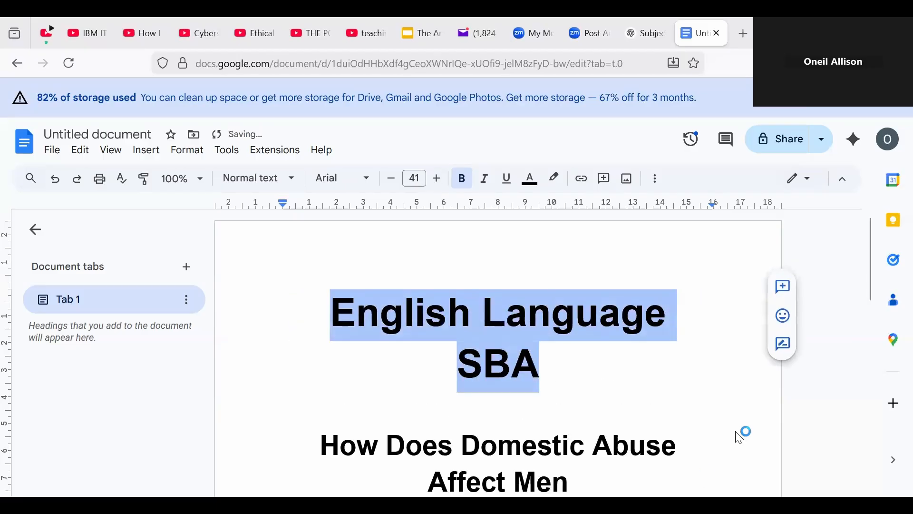
left_click_drag(868, 288, 851, 357)
left_click(487, 369)
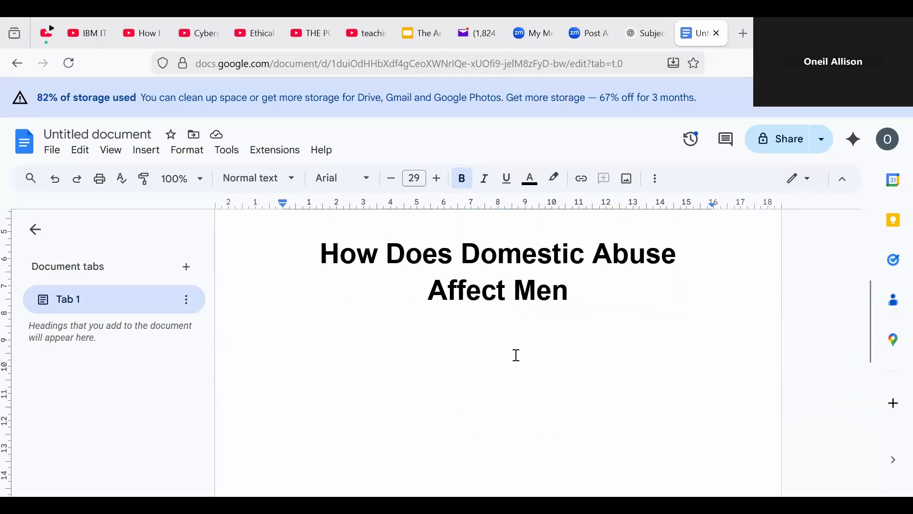
Step: Add empty lines below the title and make the new line left-aligned at 16 pt
key("Return")
key("Return")
key("Return")
left_click(394, 182)
left_click(393, 180)
left_click(393, 180)
left_click(393, 180)
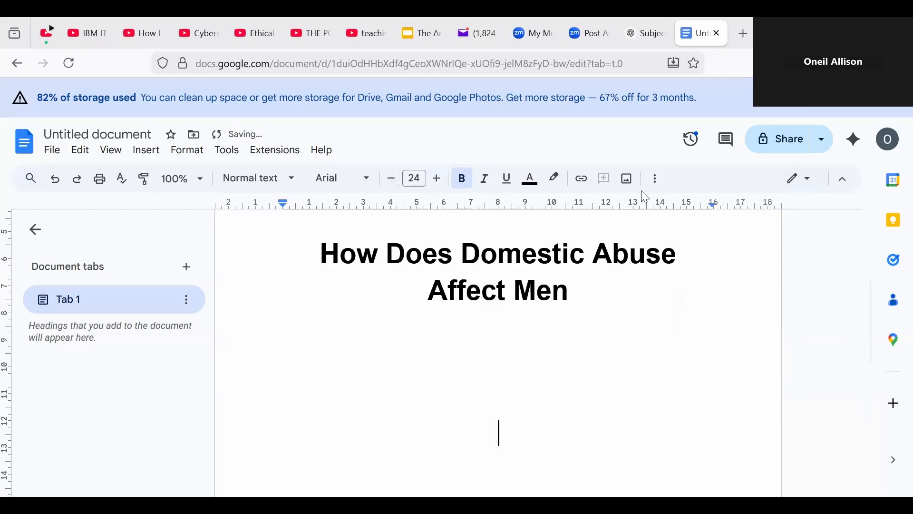
left_click(655, 180)
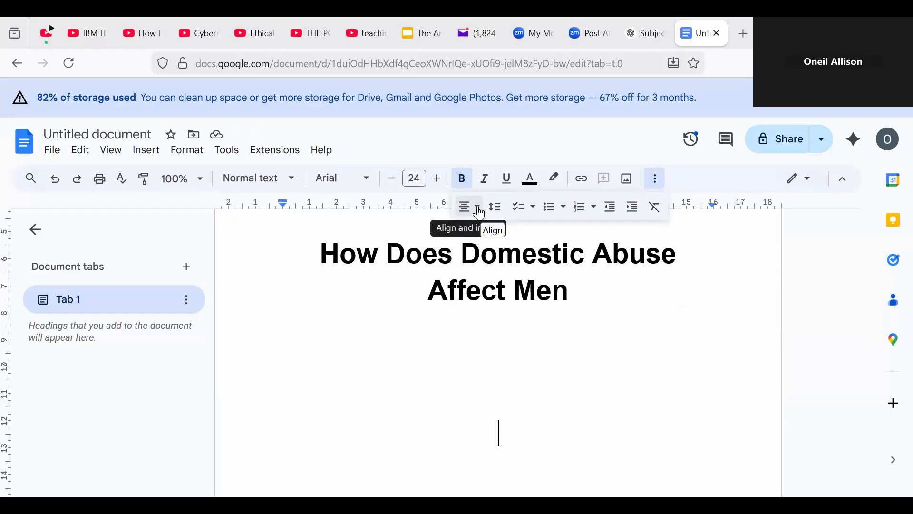
left_click(480, 212)
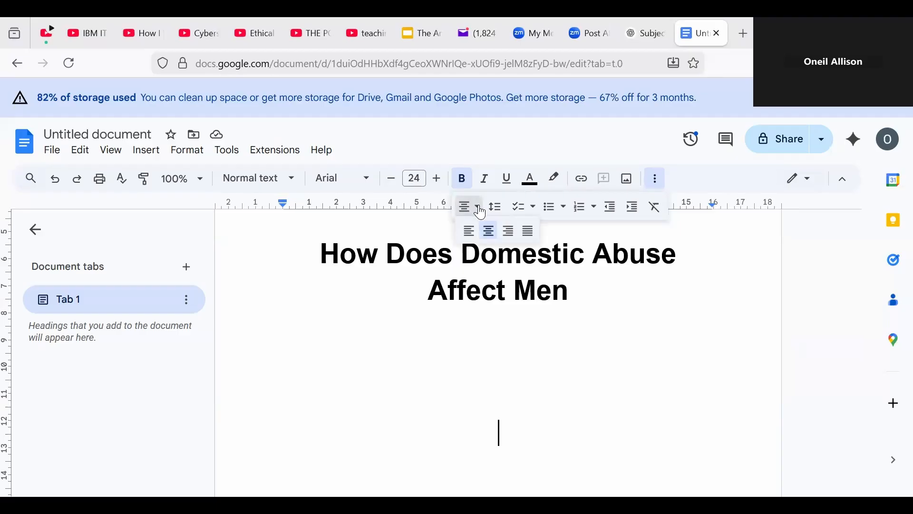
left_click(470, 232)
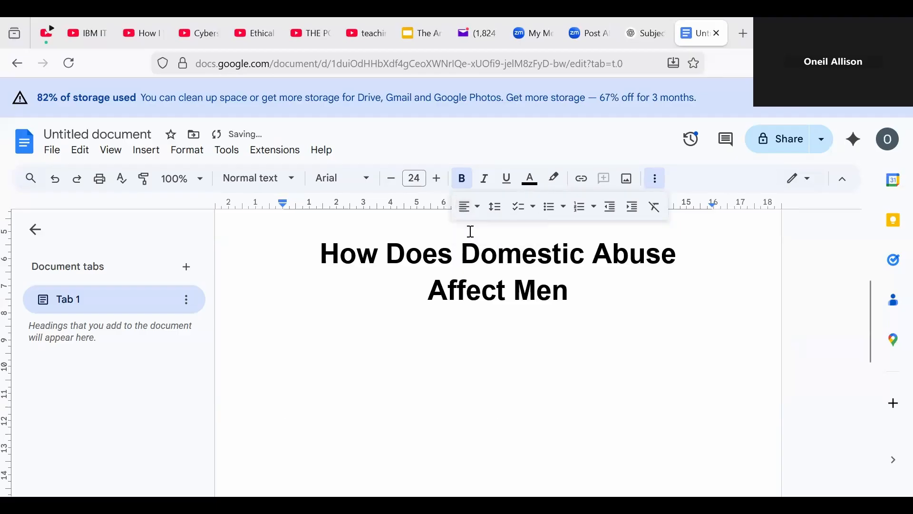
left_click(388, 181)
left_click(387, 181)
left_click(388, 180)
left_click(388, 181)
left_click(388, 181)
left_click(388, 181)
left_click(389, 181)
left_click(391, 180)
Step: Type the labels 'Candidate Name:' and 'Candidate No:' on separate lines
type("Name")
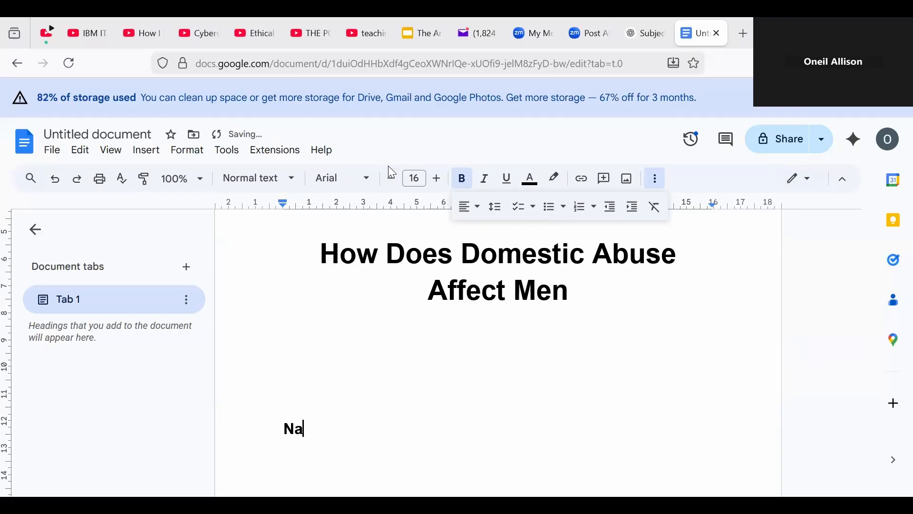
key("BackSpace")
key("BackSpace")
key("BackSpace")
key("BackSpace")
type("Candidate")
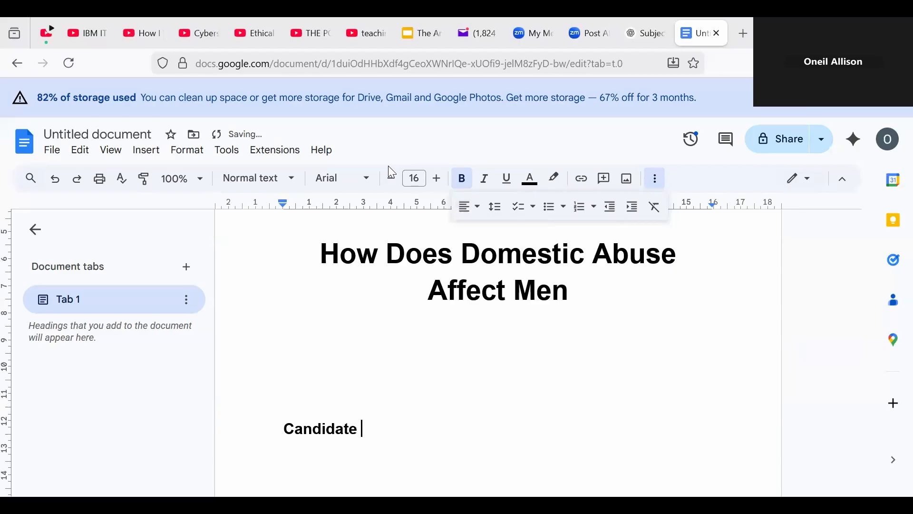
type(" Name:")
key("Return")
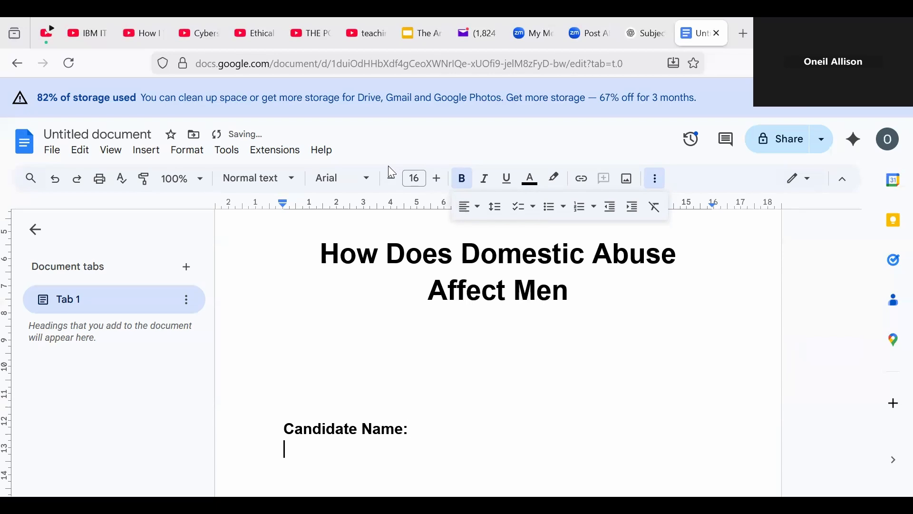
type("Candidate ")
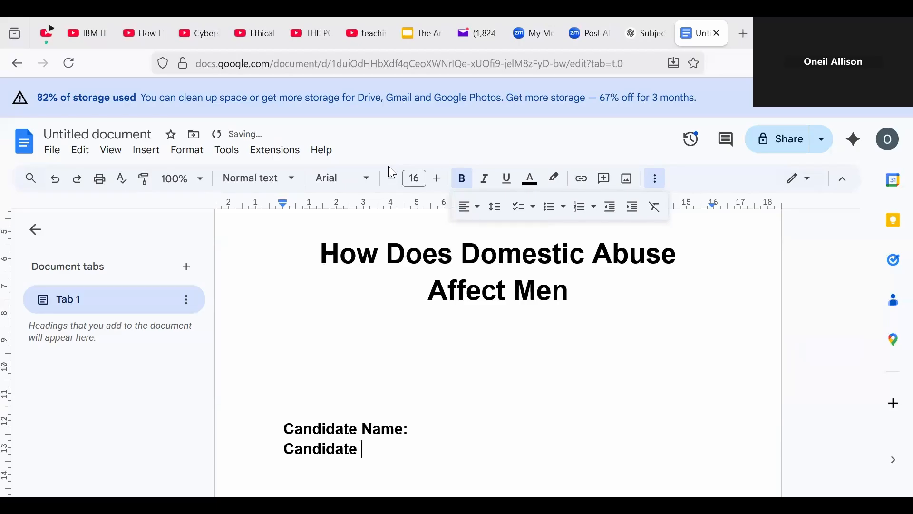
type("No:")
key("Return")
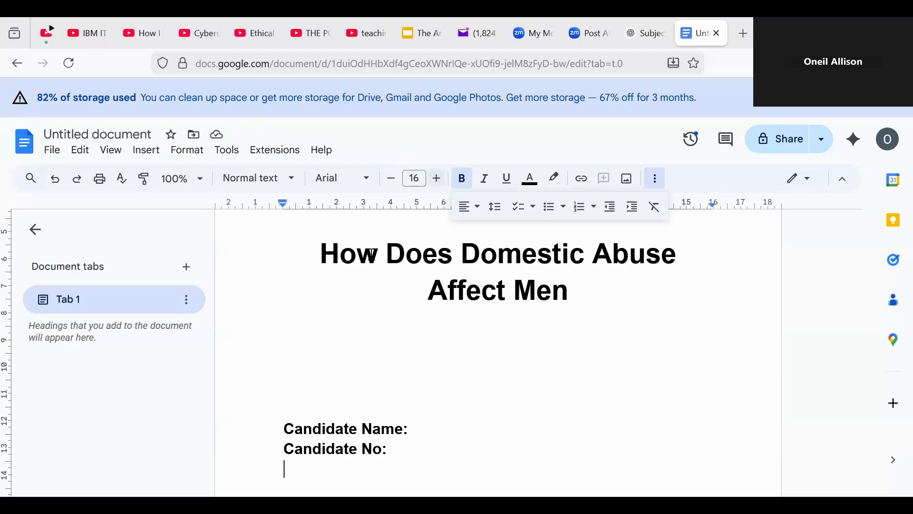
Step: Change 'Candidate No:' to 'Candidate Number:', then add 'Centre Name:', 'Centre Number:' and 'Group Members:' labels
left_click(382, 452)
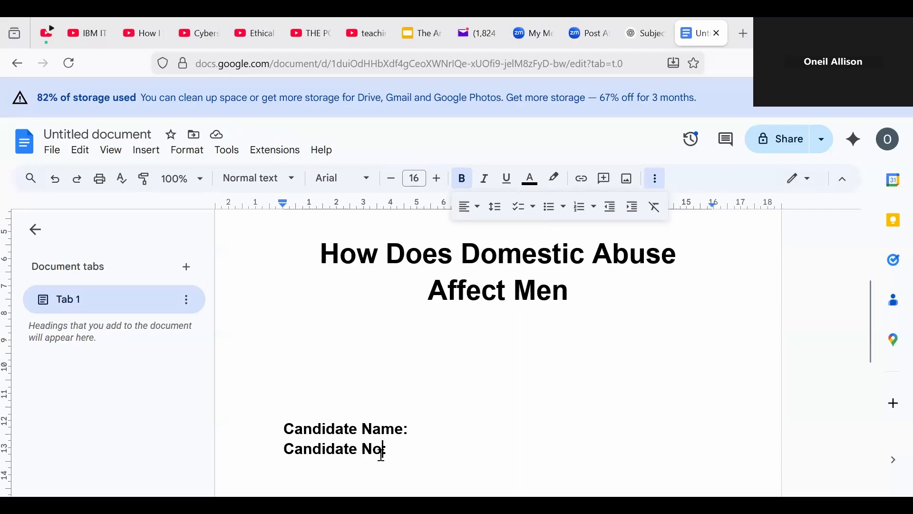
key("BackSpace")
type("um")
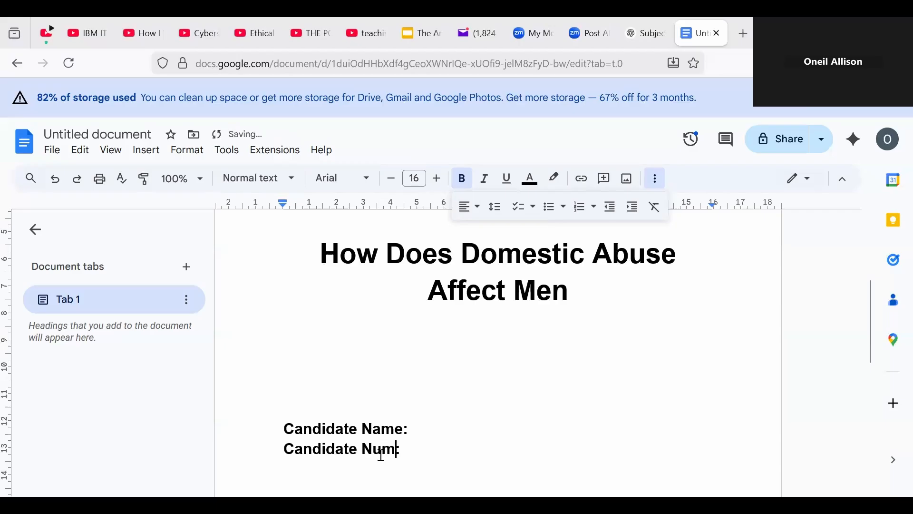
type("ber:")
key("Down")
type("Centre N")
type("ame")
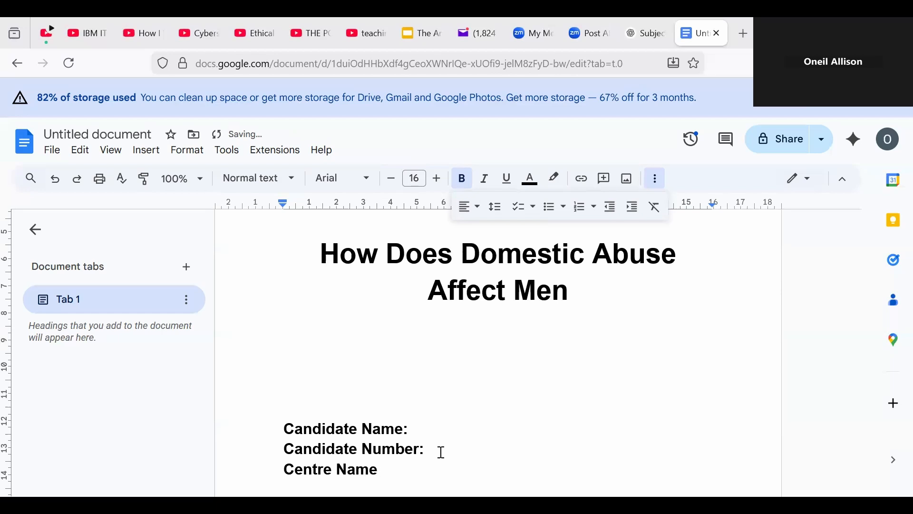
type(":")
key("Return")
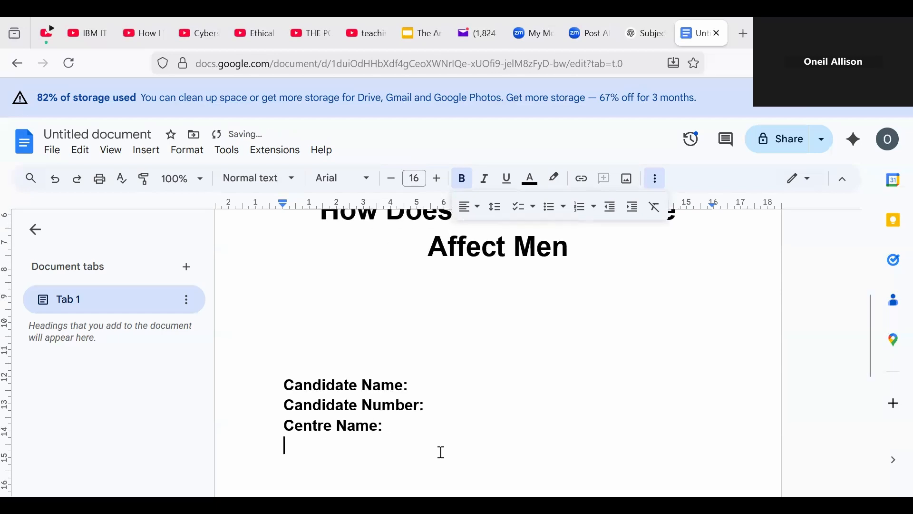
type("Centre Nu")
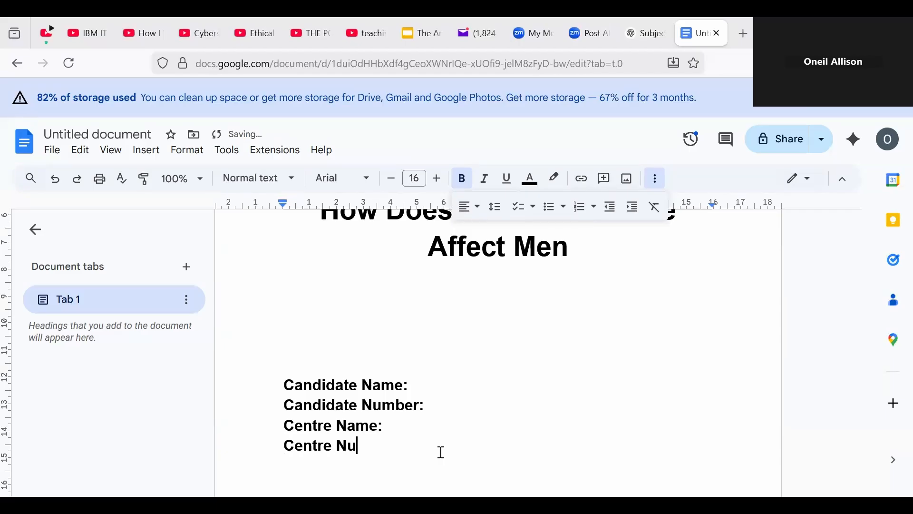
type("mber:")
key("Return")
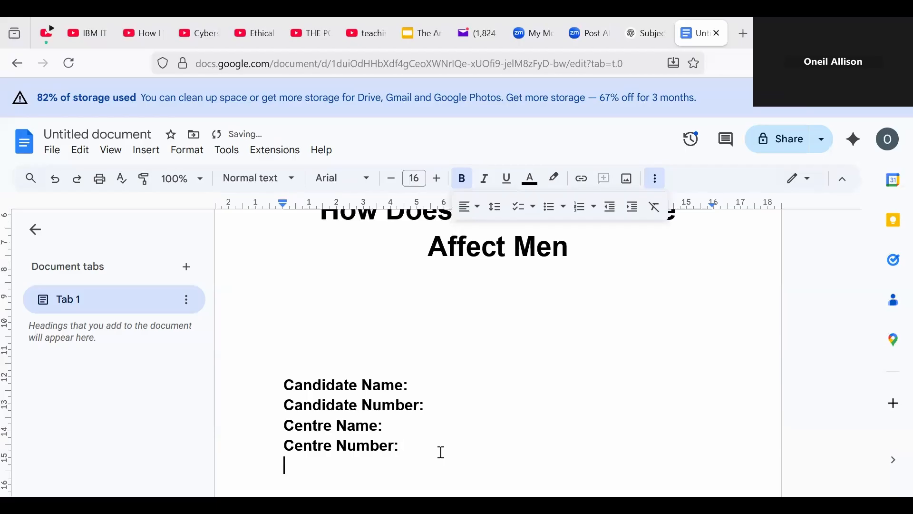
type("Group")
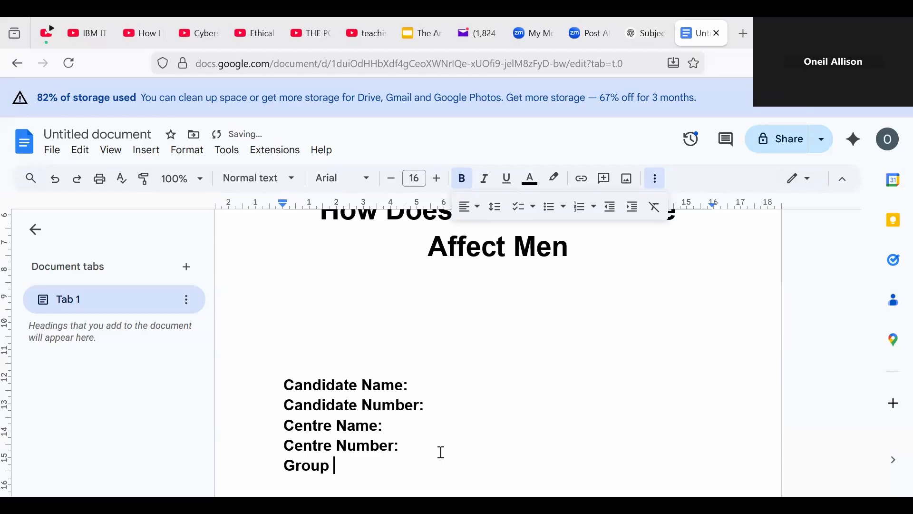
type(" Members")
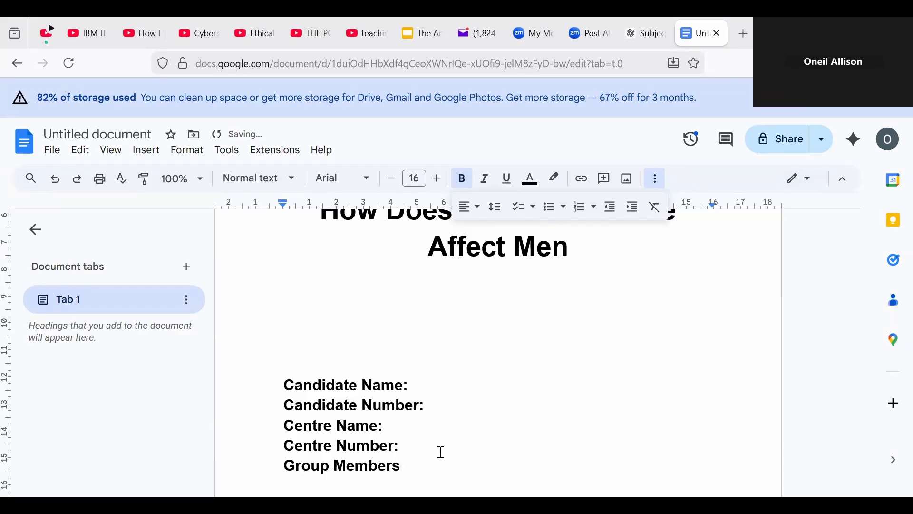
type(":")
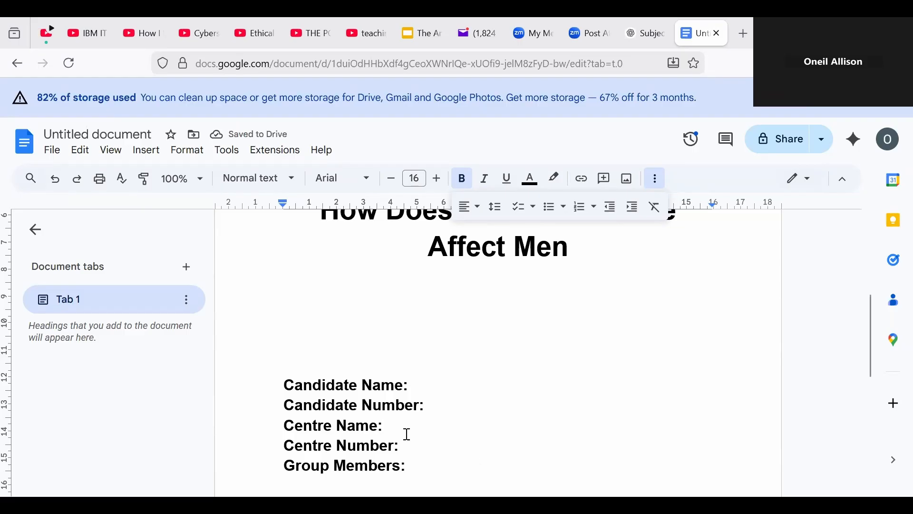
Step: Fill in the candidate's full name and the candidate number
left_click(420, 391)
type("John")
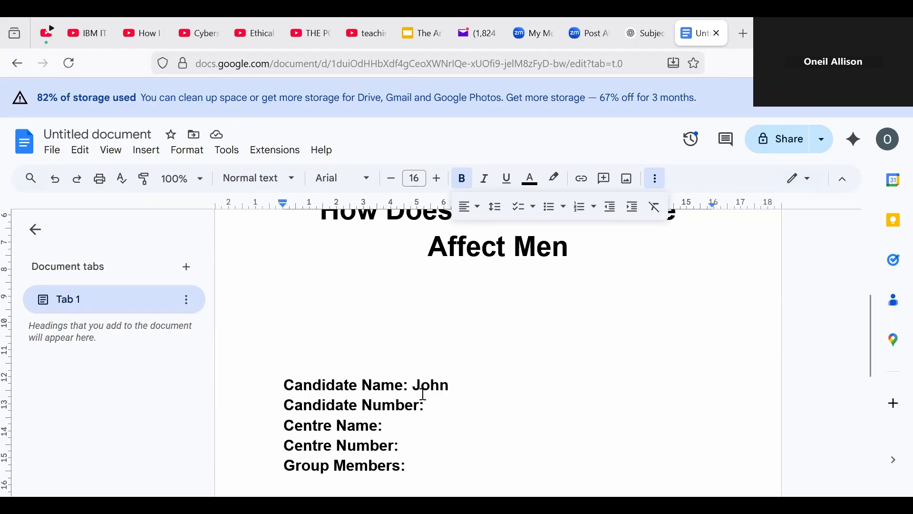
type("Doe")
left_click(460, 403)
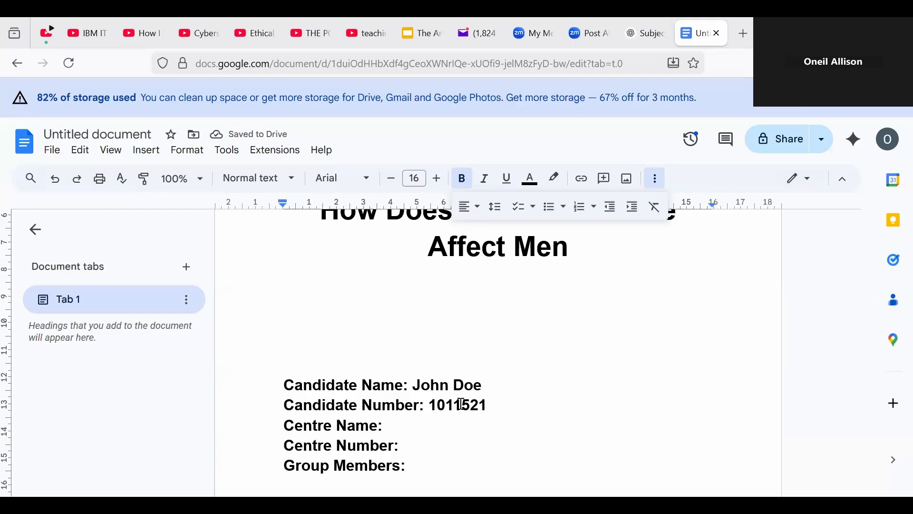
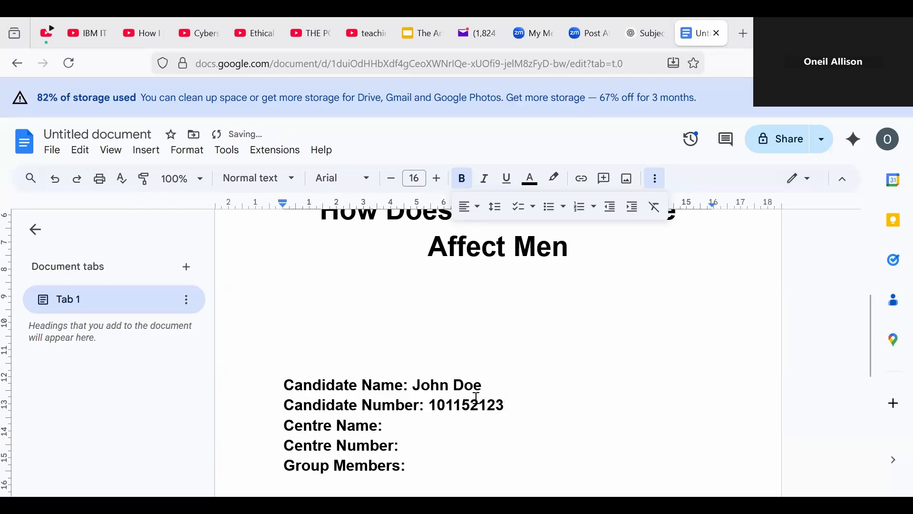
Step: Enter 'Frame Brand High School' as centre name and fill in the centre number
left_click(443, 428)
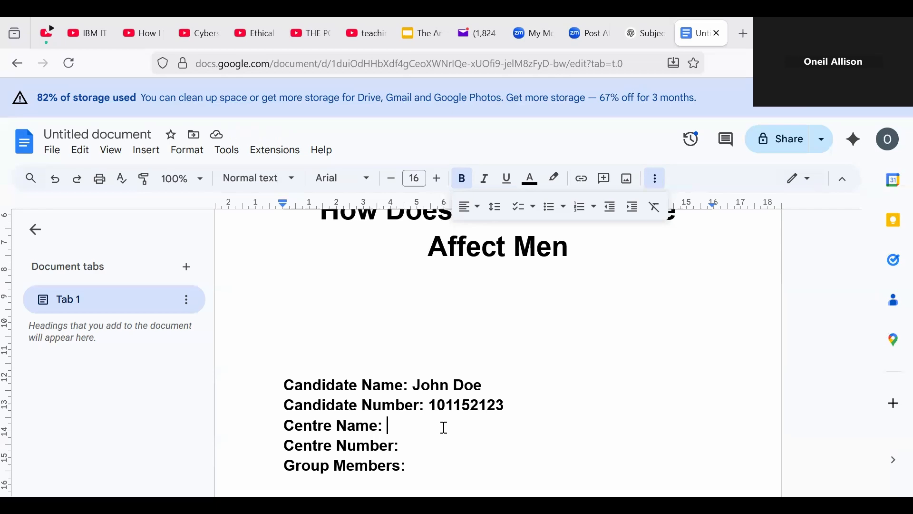
type("Fra")
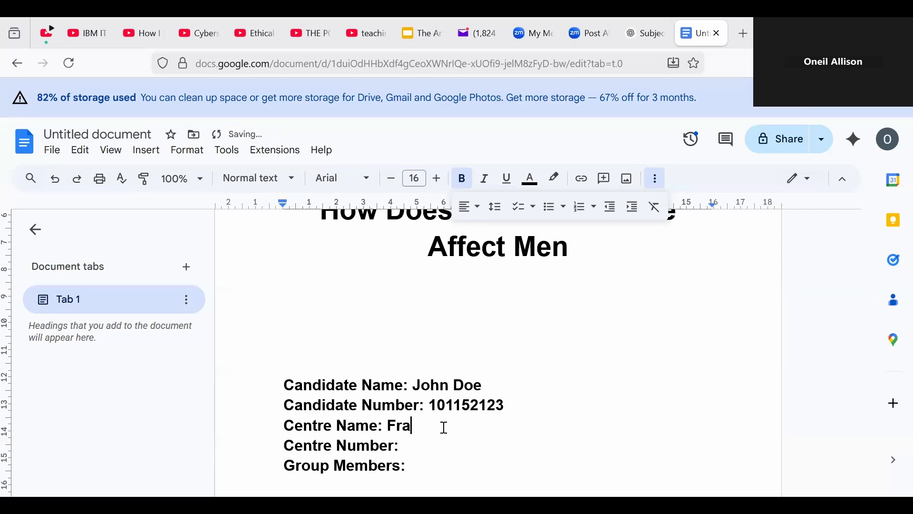
type("me Brand High School")
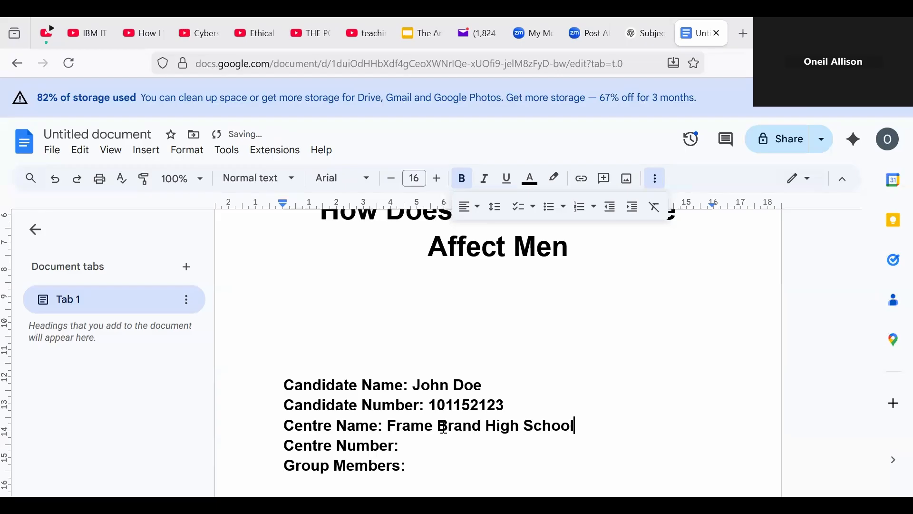
left_click(420, 445)
type("1004321")
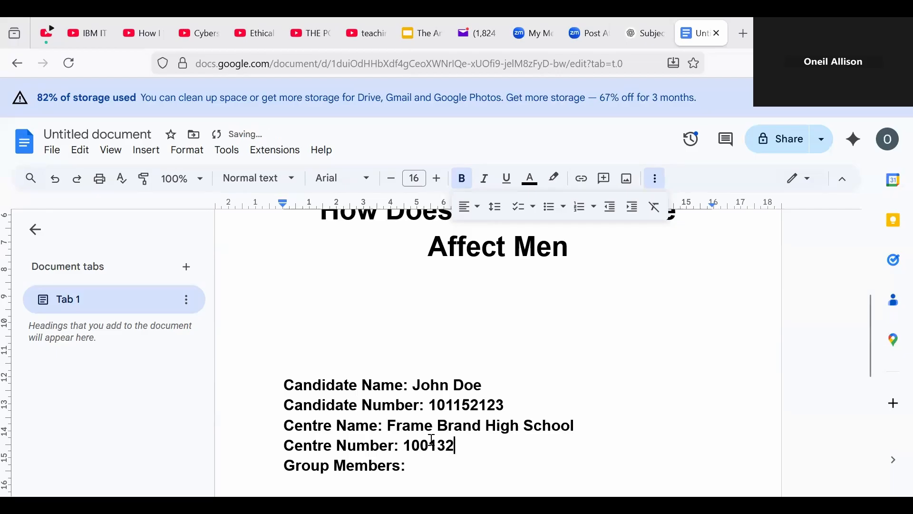
Step: Type the first two group members' names and add a 'Group Name: Fire Four' line
left_click(425, 468)
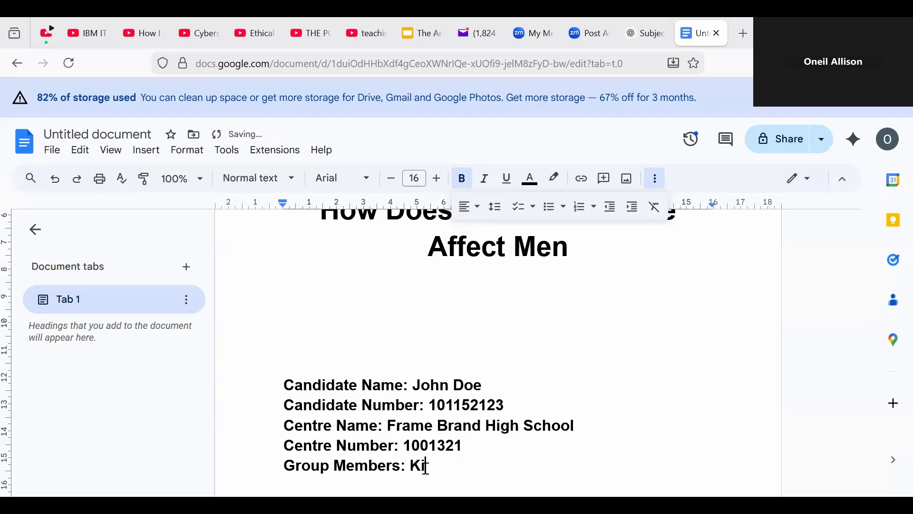
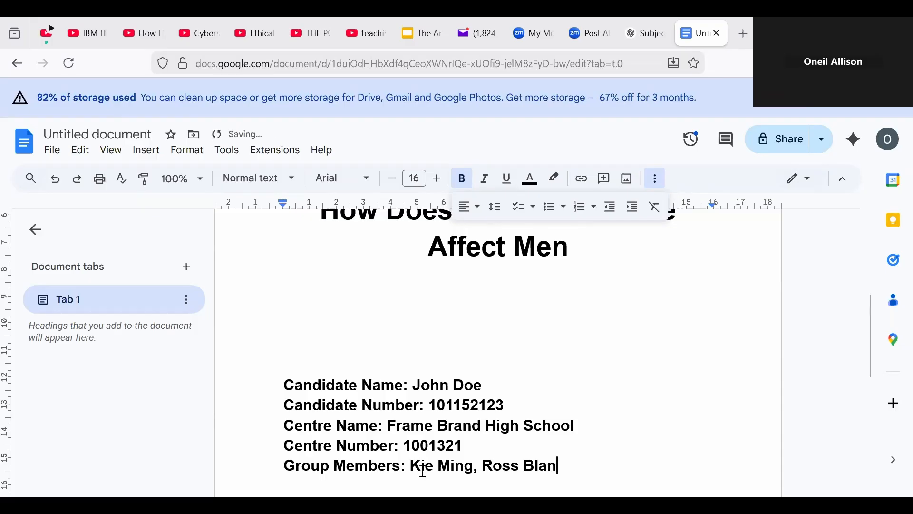
key("Return")
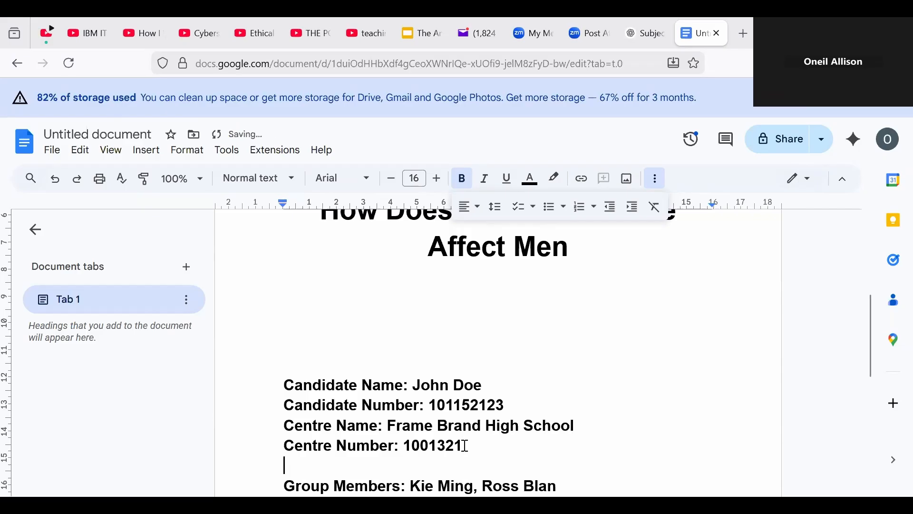
type("Group")
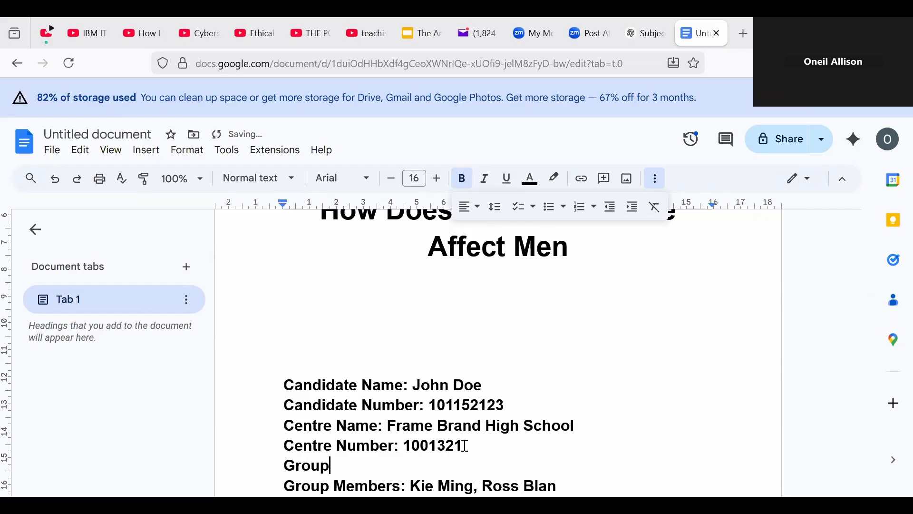
type(" Name")
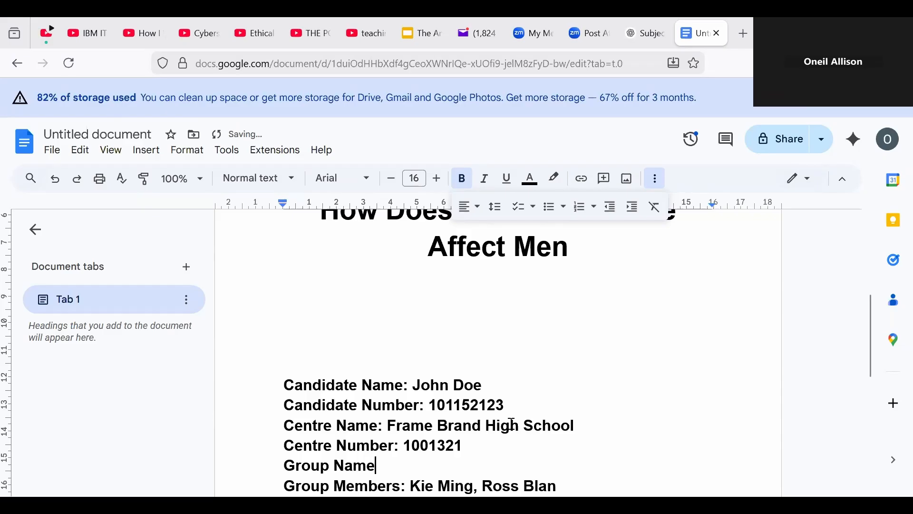
type(": Fire ")
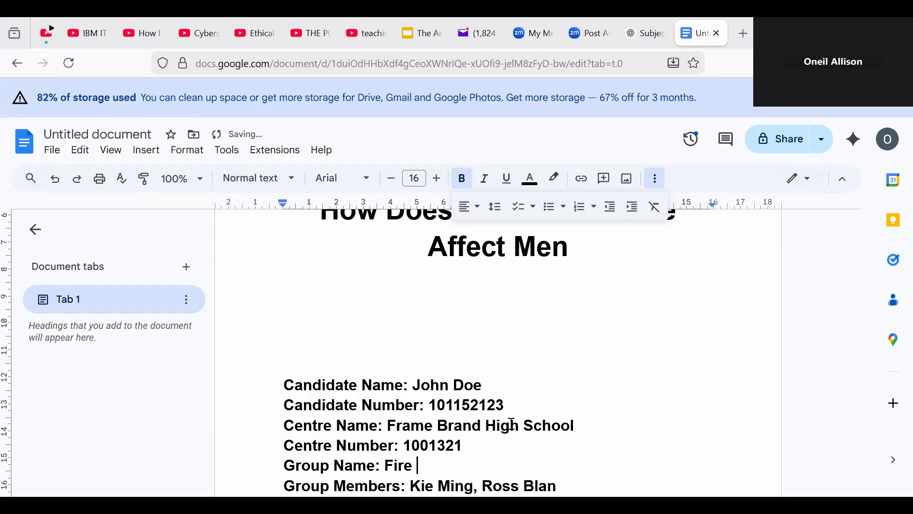
type("Four")
Step: Add the remaining two members' names and fix typos in the members line
scroll(695, 328, "down", 2)
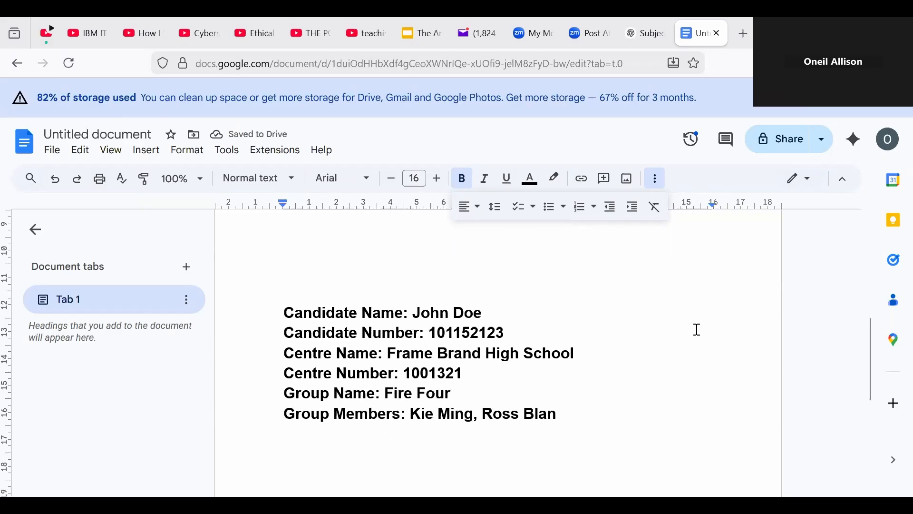
left_click(568, 420)
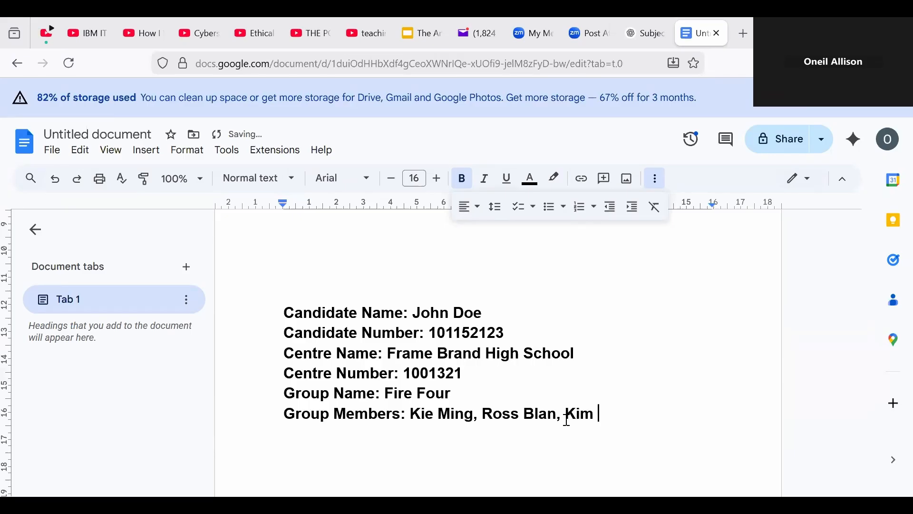
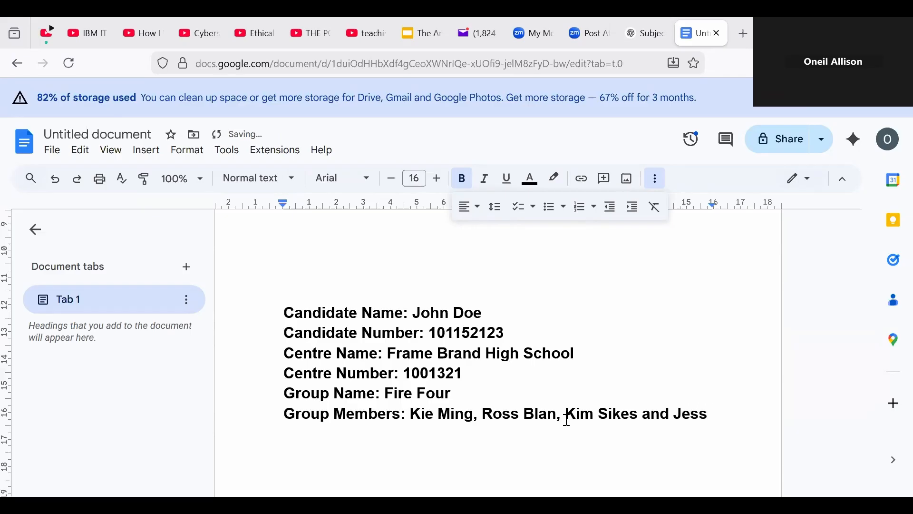
type("Li")
left_click(464, 416)
key("Delete")
key("Delete")
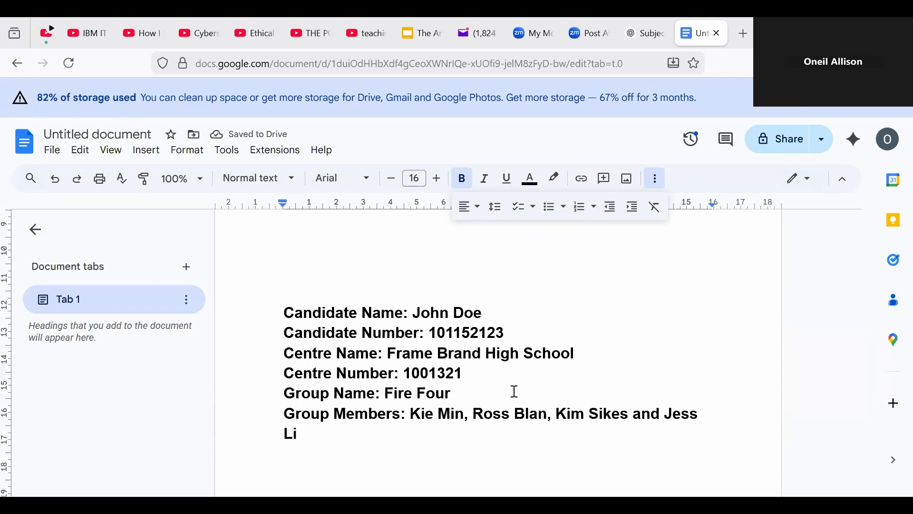
key("Right")
key("Right")
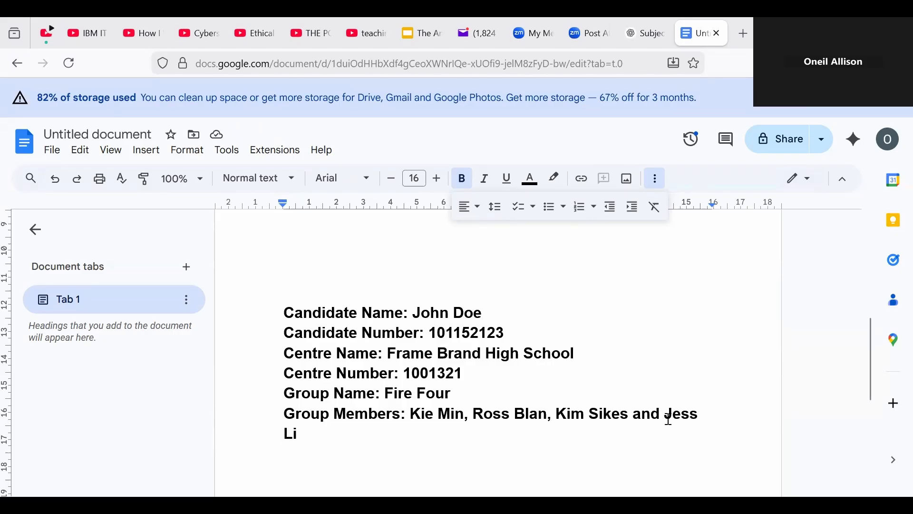
left_click(698, 414)
key("Delete")
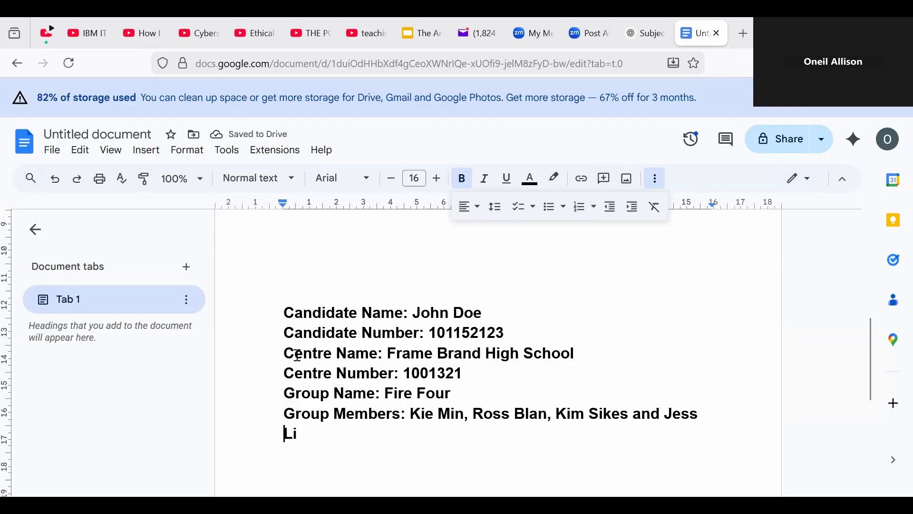
Step: Reduce the six cover detail lines by one point in font size
left_click_drag(282, 314, 333, 441)
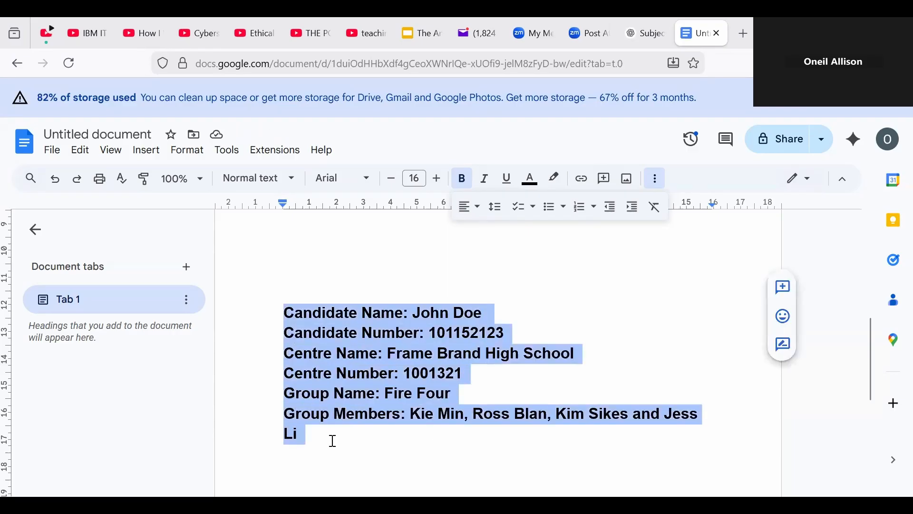
left_click(394, 182)
left_click(467, 432)
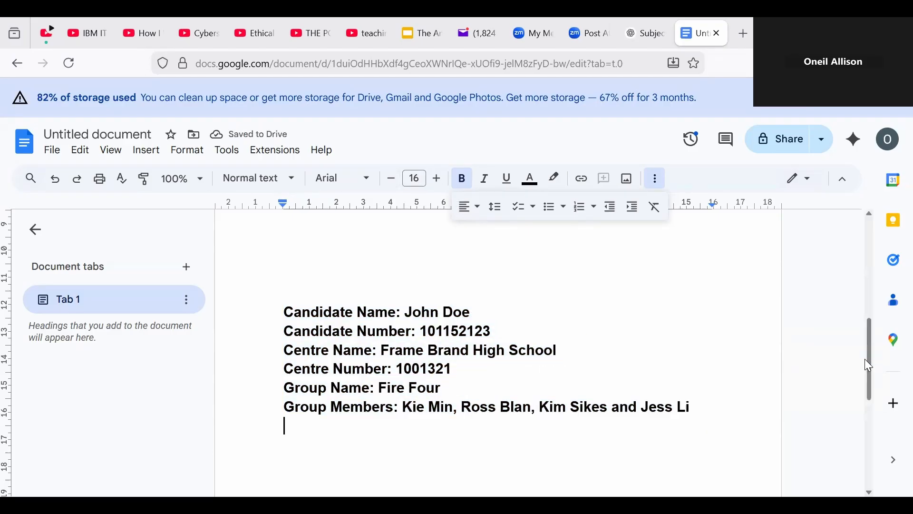
left_click_drag(872, 361, 833, 341)
Step: Insert blank lines between title and details to push the details down the page
left_click(528, 313)
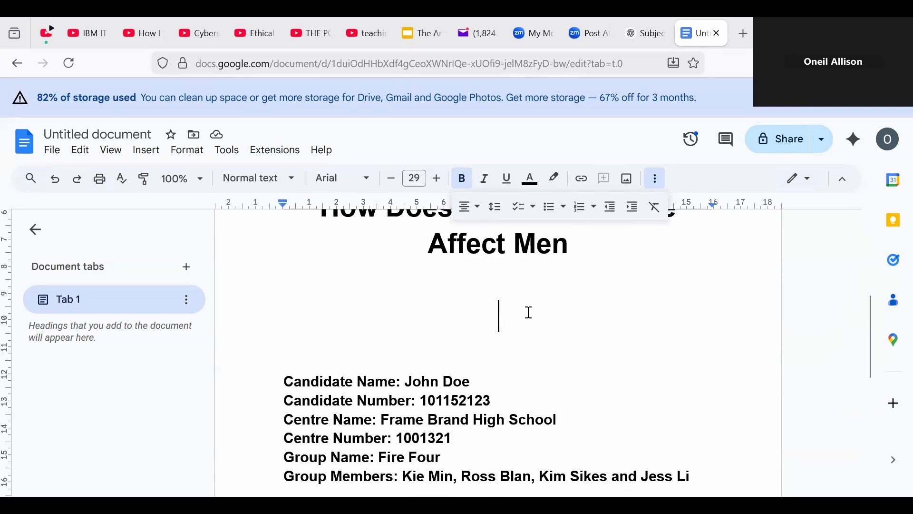
key("Return")
key("Return")
key("Return")
key("Return")
key("Return")
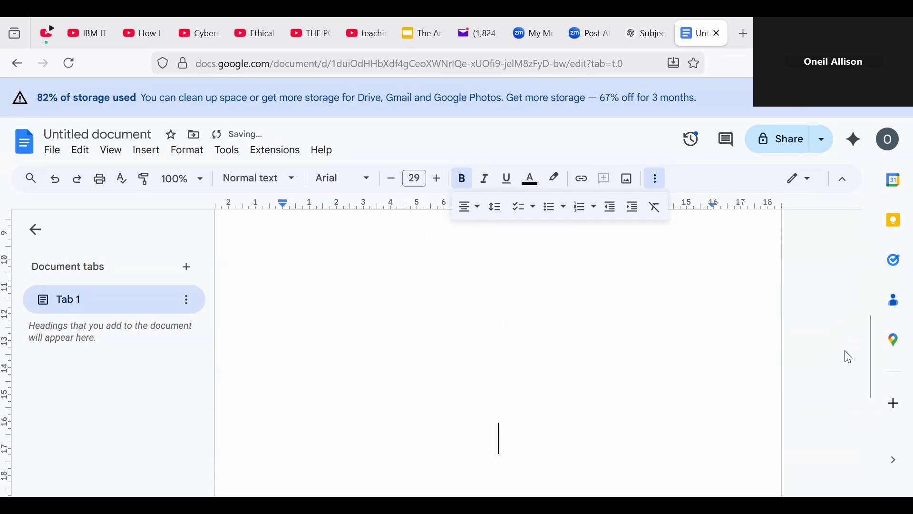
left_click_drag(870, 348, 884, 414)
left_click_drag(880, 408, 869, 474)
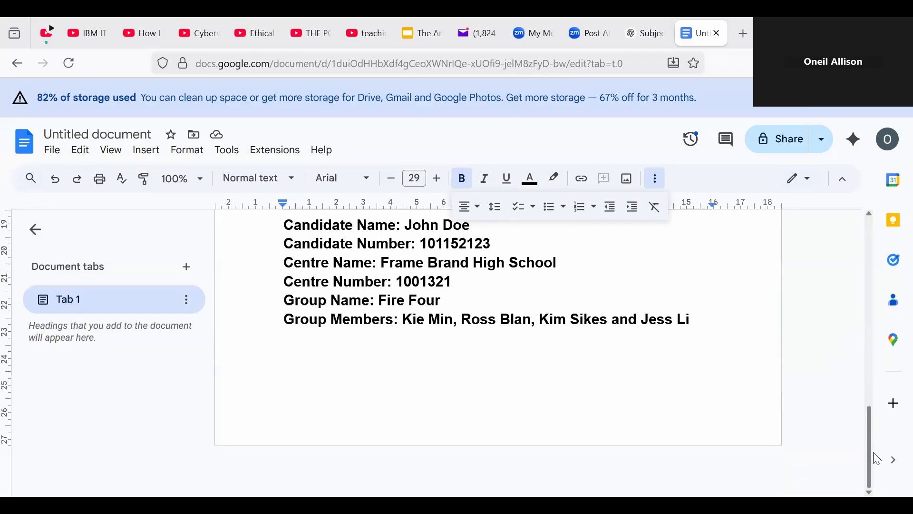
left_click(706, 333)
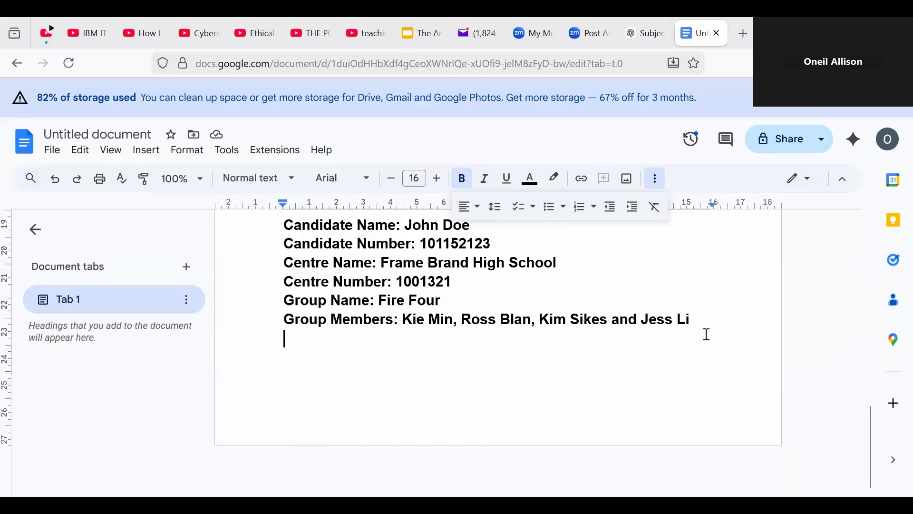
Step: Insert a page break and add a centred 'Table of Content' heading
key("ctrl+Return")
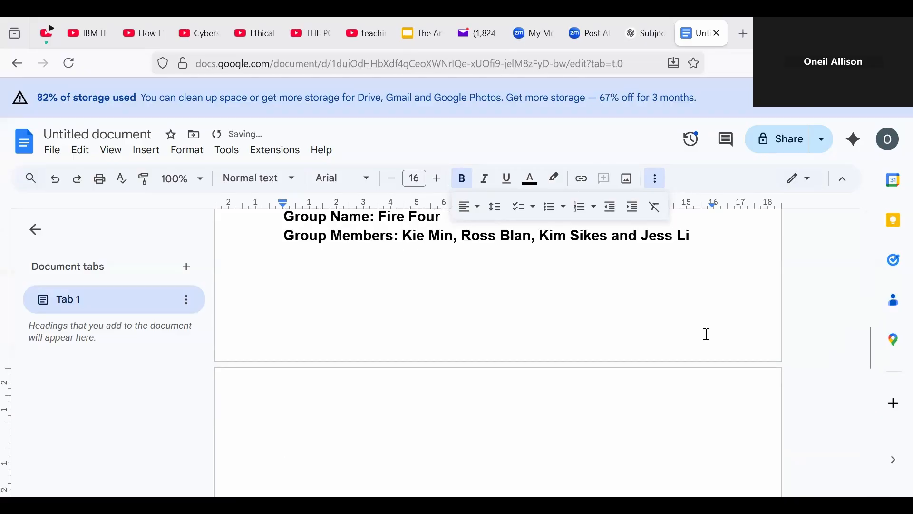
type("Table of ")
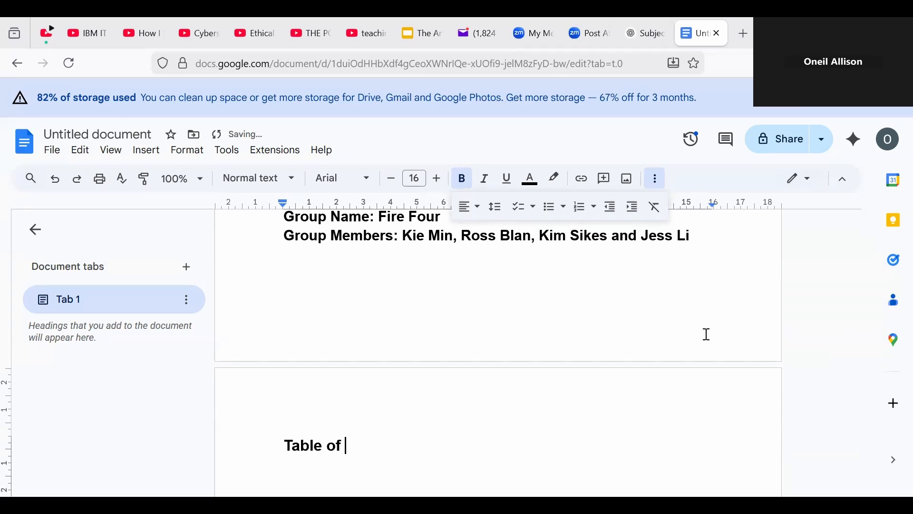
type("Content")
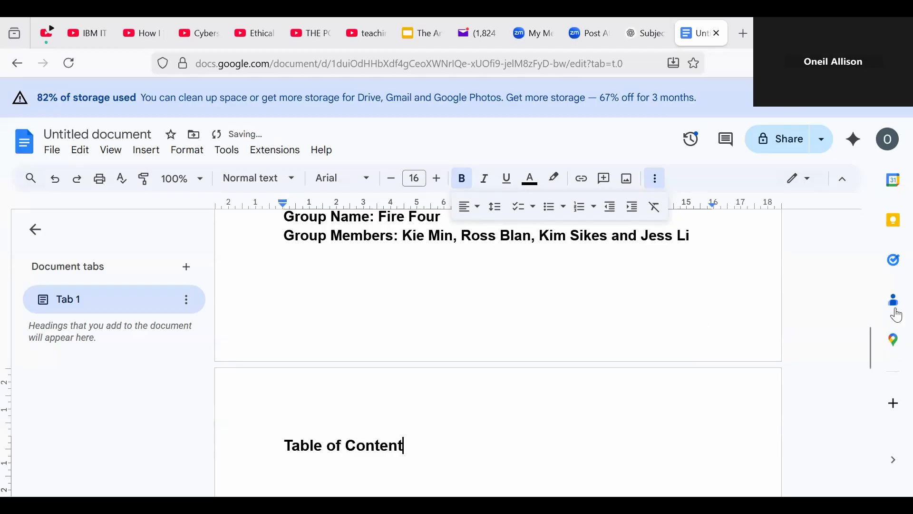
left_click_drag(284, 445, 413, 448)
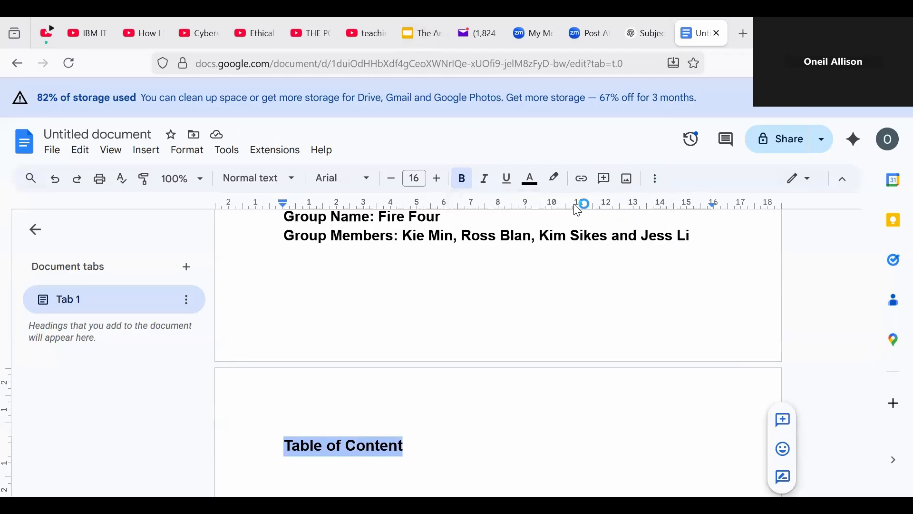
left_click(656, 180)
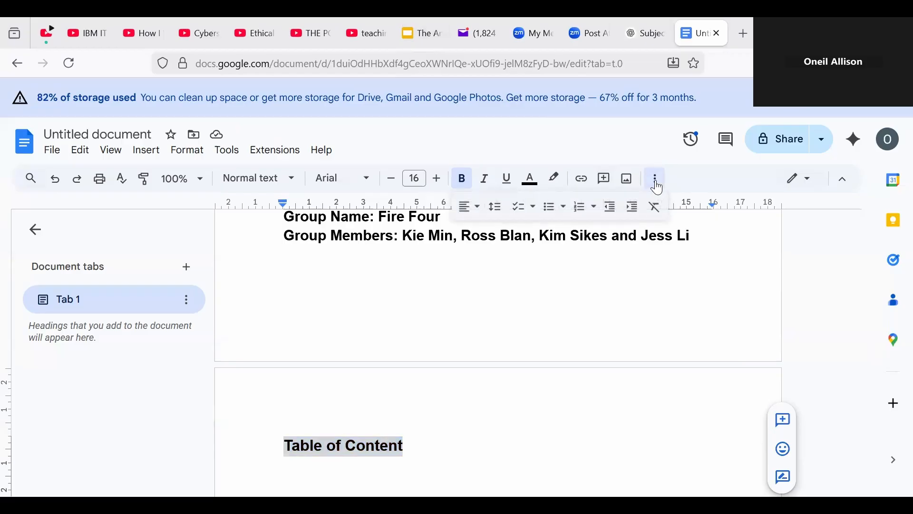
left_click(481, 215)
left_click(490, 234)
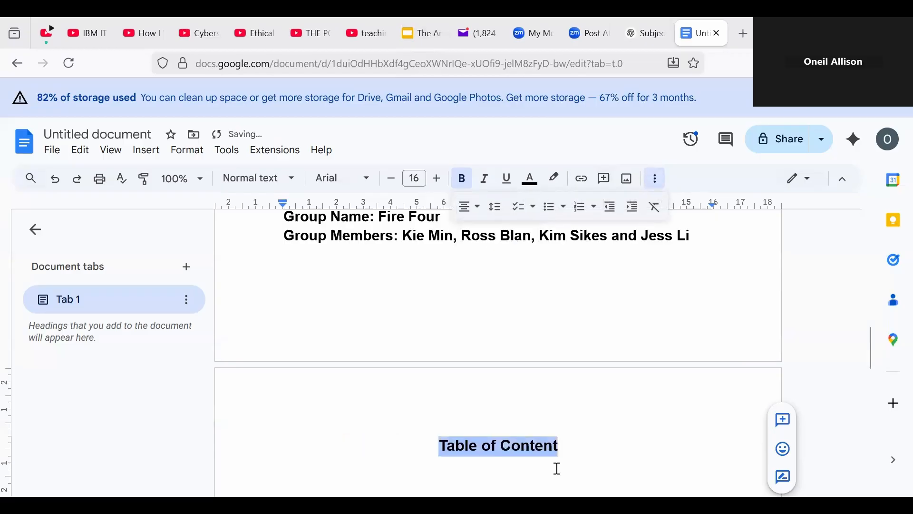
left_click(572, 458)
Step: Start a left-aligned new line below the Table of Content heading
key("Return")
key("Return")
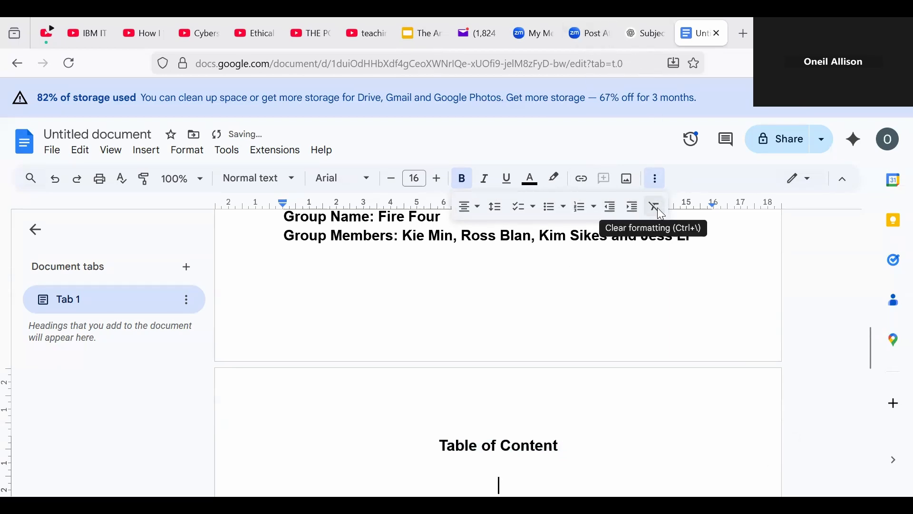
left_click(469, 206)
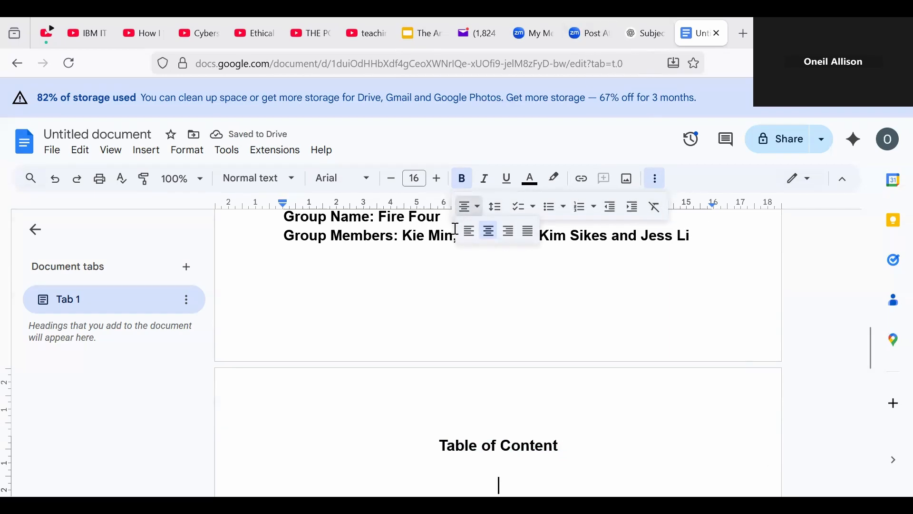
left_click(468, 233)
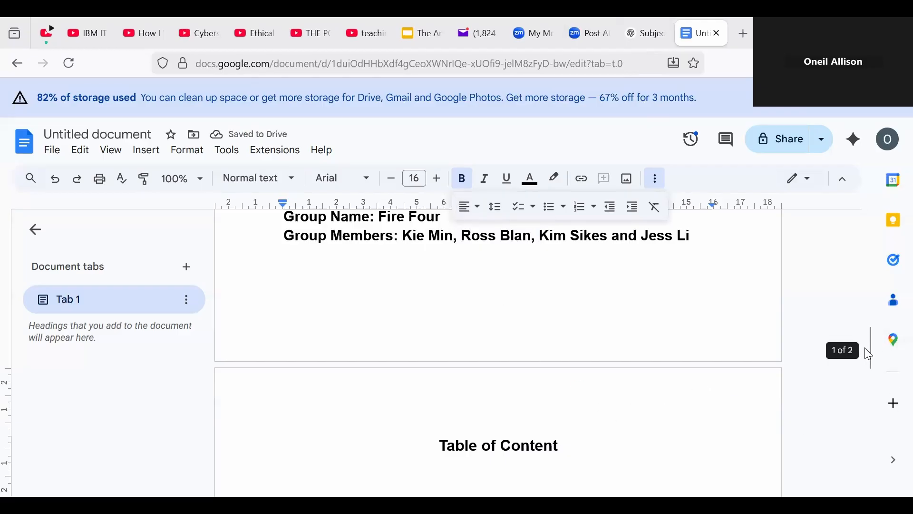
left_click_drag(866, 351, 871, 367)
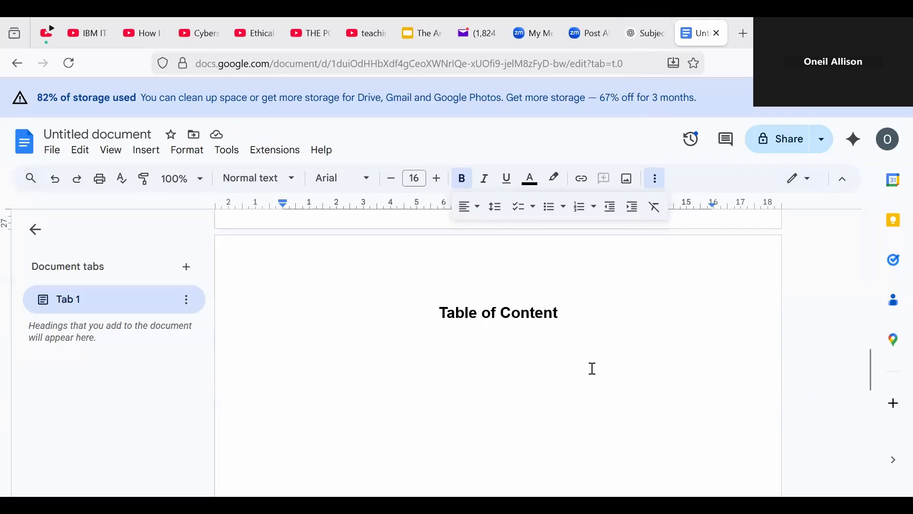
Step: Type the first contents entry, 'Plan of Investigation (POI)'
left_click(278, 350)
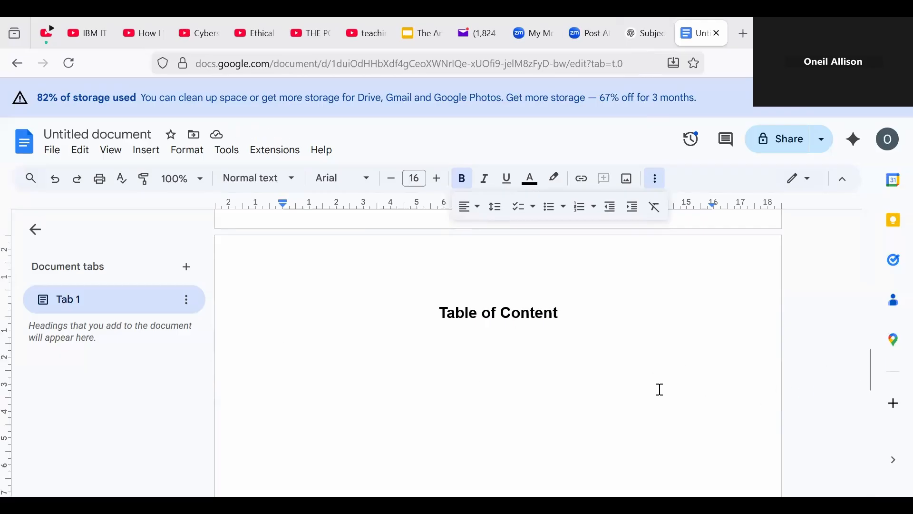
type("Pl")
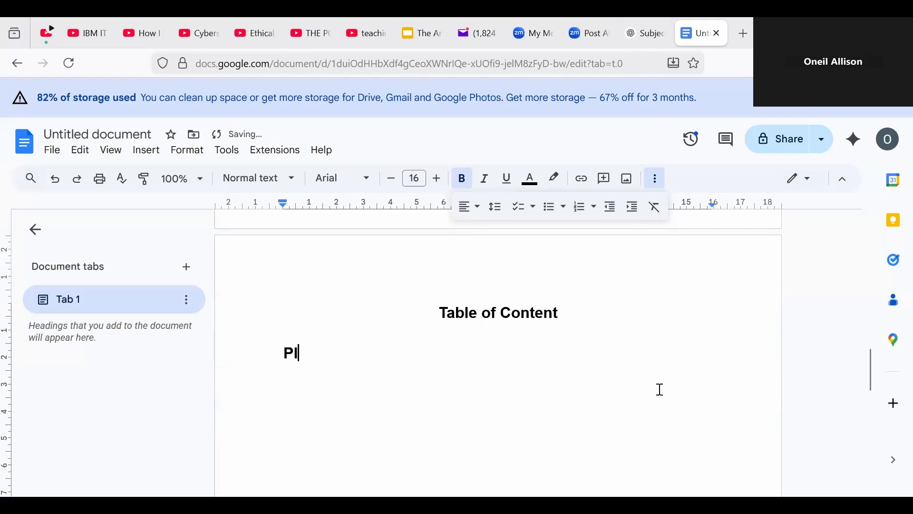
type("an of Investg")
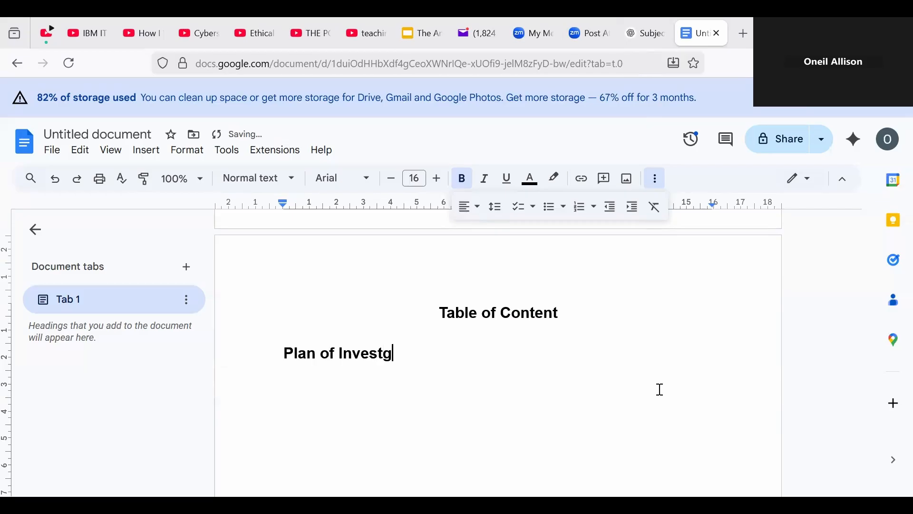
key("BackSpace")
type("igation")
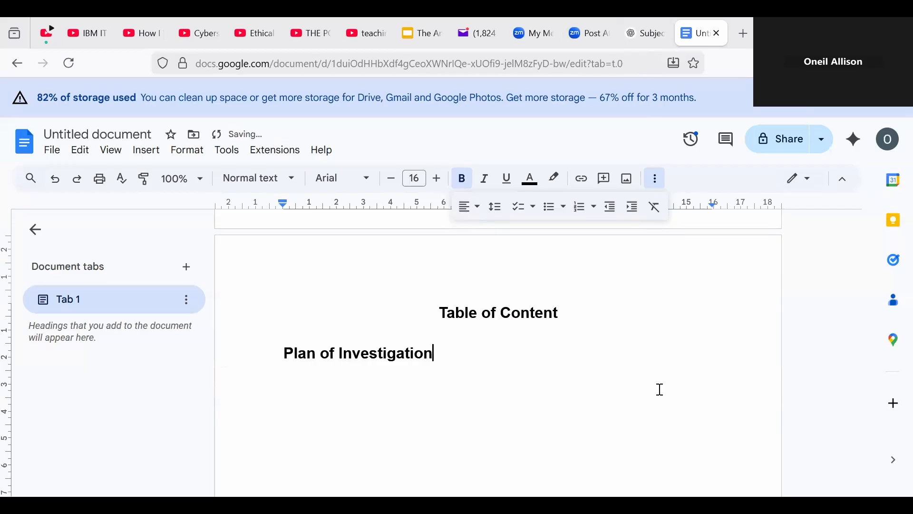
type(" (POI)")
key("Return")
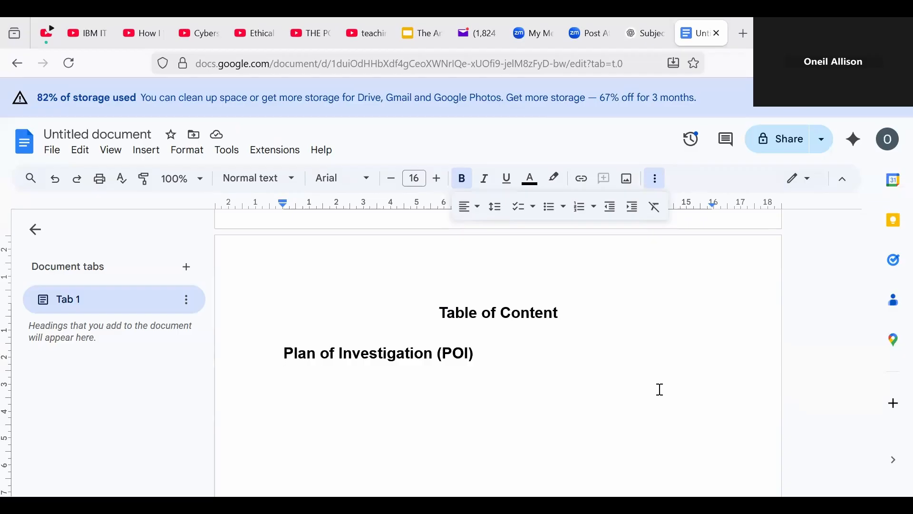
Step: Add the entries Artifact 1, Artifact 2 and Artifact 3 on separate lines
type("A")
key("BackSpace")
type("Artifa")
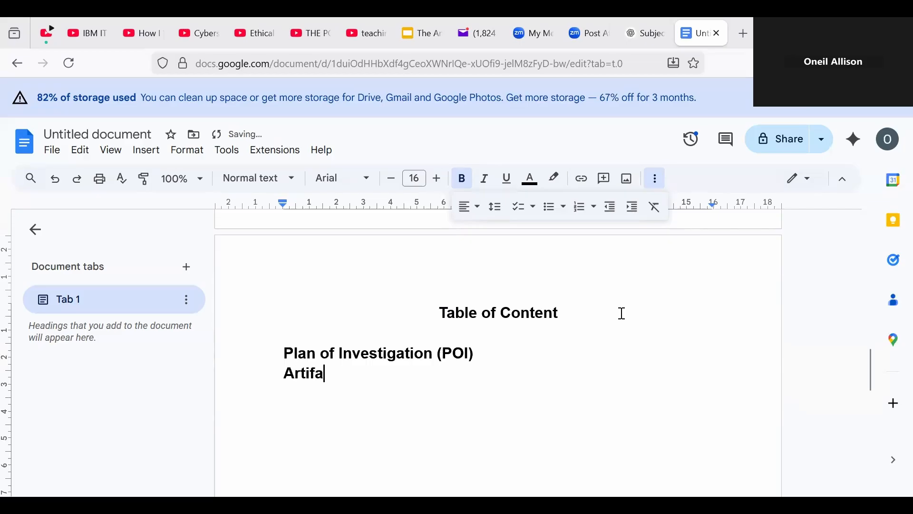
type("ct 1")
key("Return")
type("Artifac")
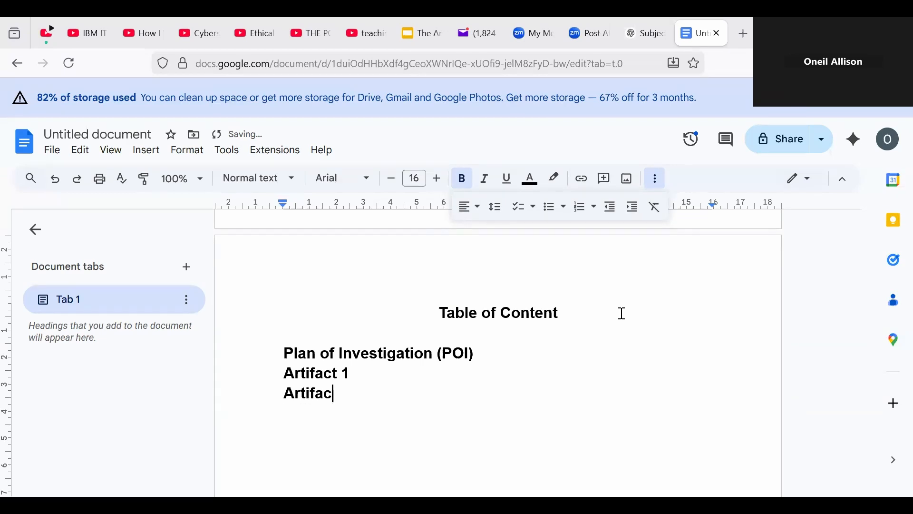
type("t 2")
key("Return")
type("Artifact")
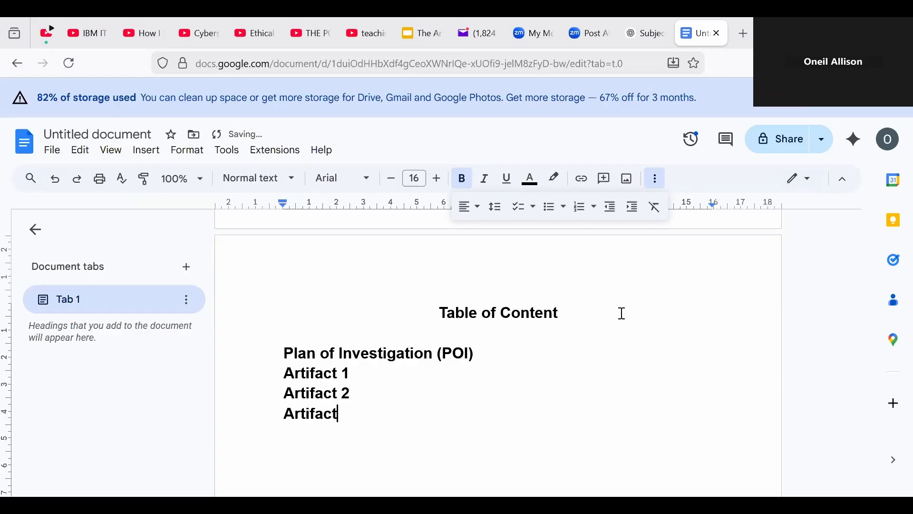
type(" 3")
Step: Add the entries Reflection 1, Reflection 2 and Reflection 3, fixing a typo
key("Return")
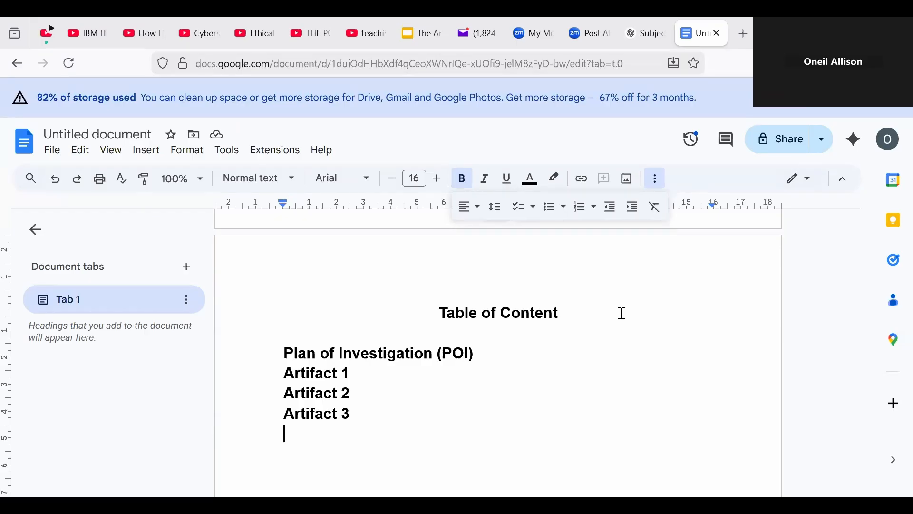
type("Reflecyion")
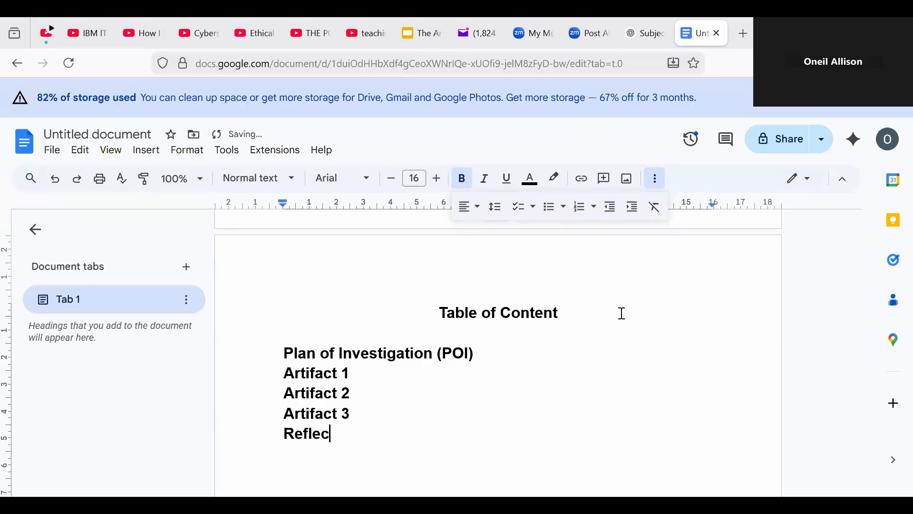
key("BackSpace")
key("BackSpace")
key("BackSpace")
key("BackSpace")
key("BackSpace")
type("tion 1")
key("Return")
type("Reflection ")
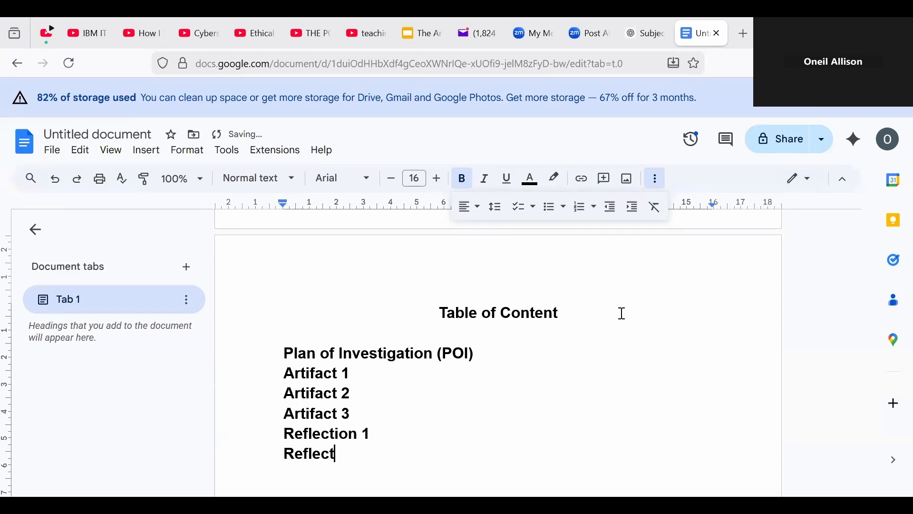
type("2")
key("Return")
type("Reflection 3")
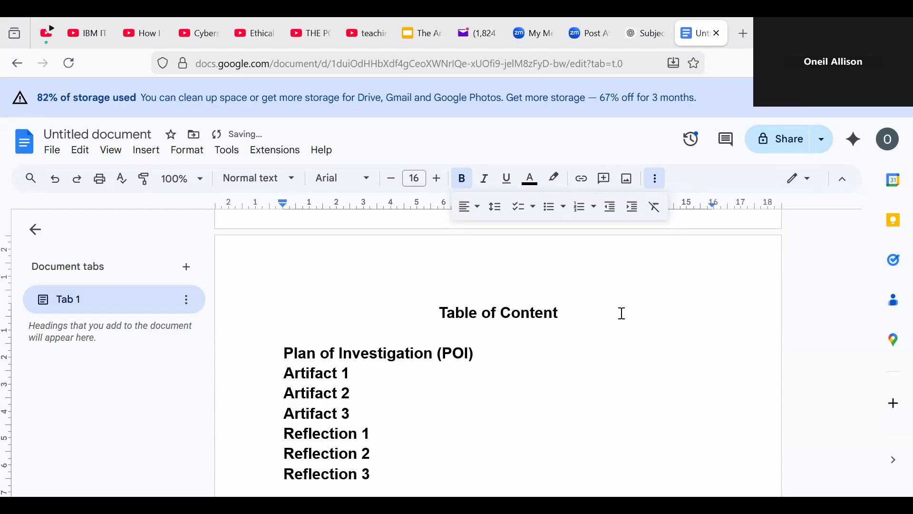
Step: Add 'Group Report' and 'Oral Presentation Plan', then a blank line under the heading
key("Return")
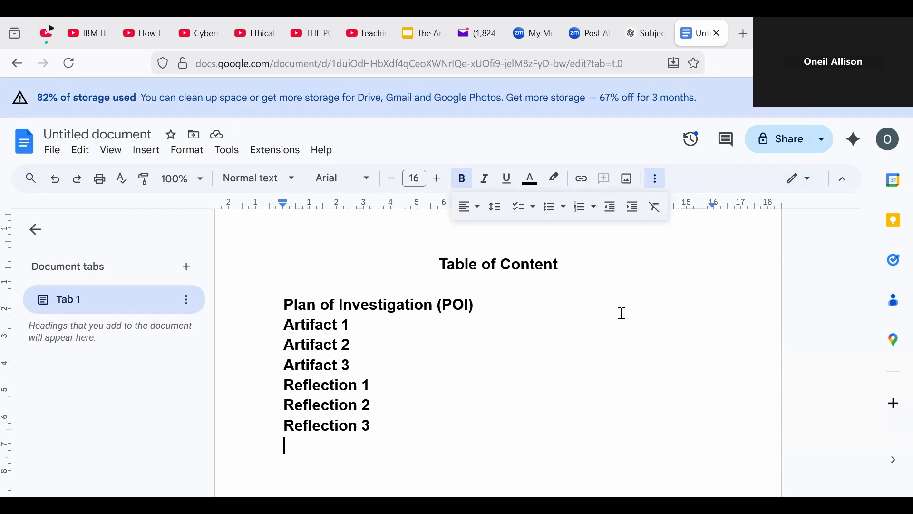
type("Group")
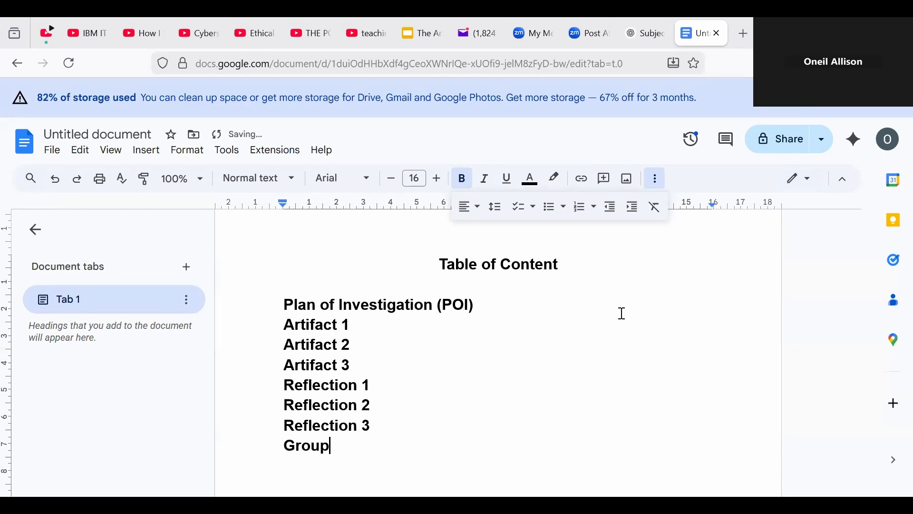
type("/Written Report")
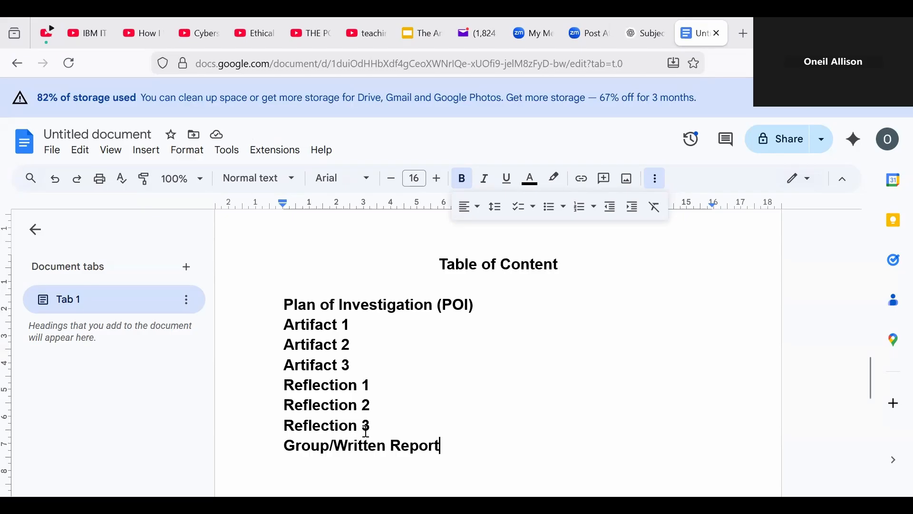
left_click(333, 446)
left_click_drag(329, 446, 384, 453)
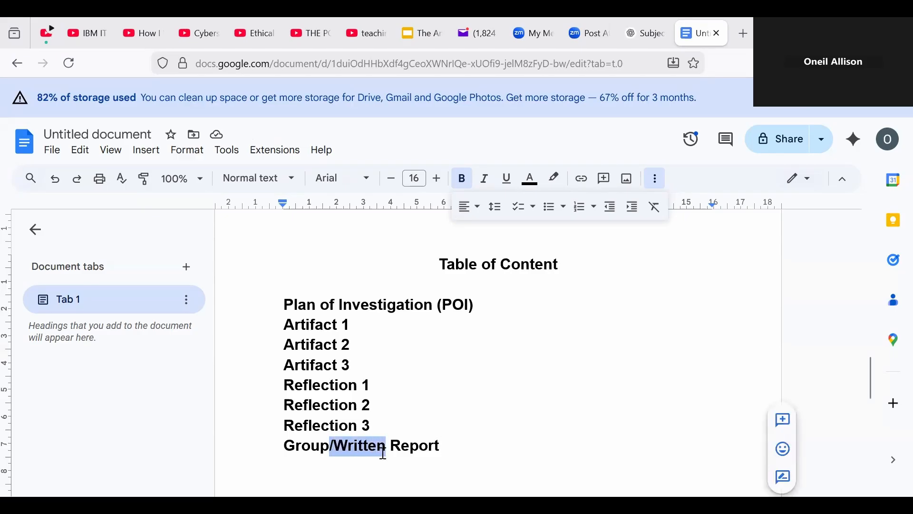
key("BackSpace")
left_click(398, 445)
key("Return")
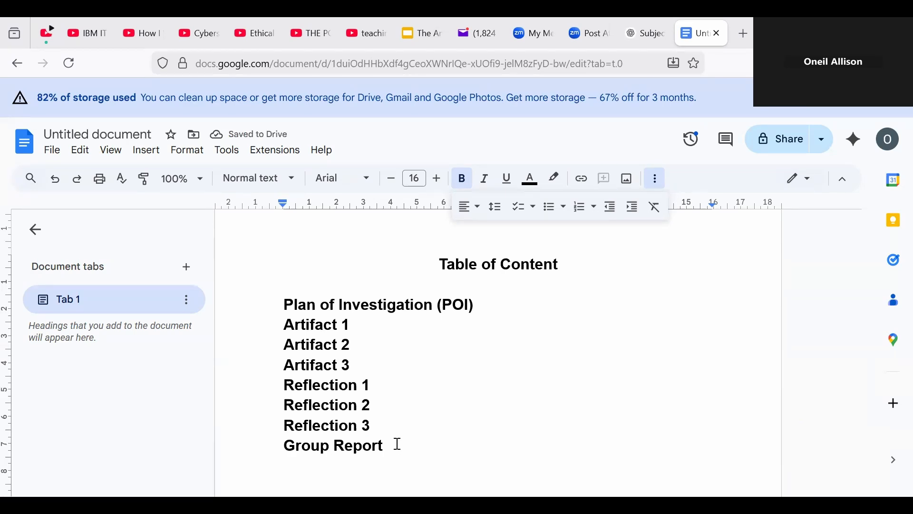
type("Oral")
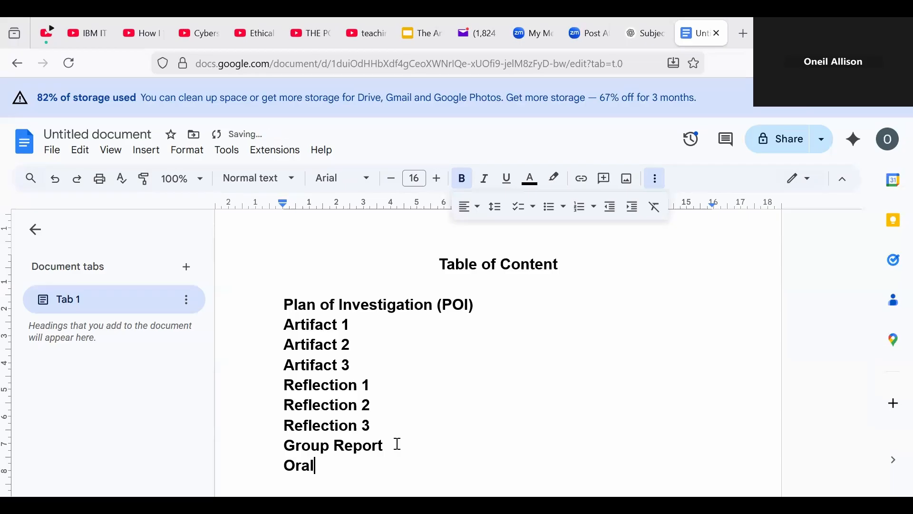
type(" Presenr")
type("ta")
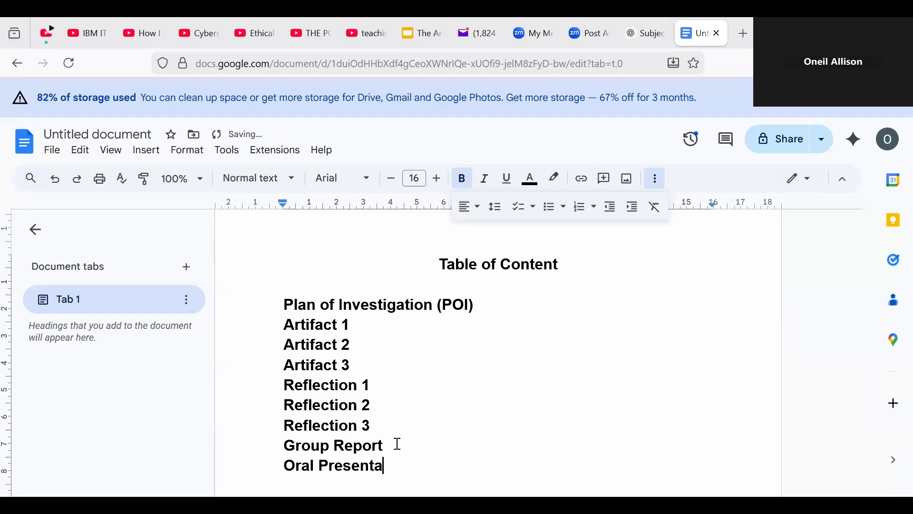
type("tion Plan")
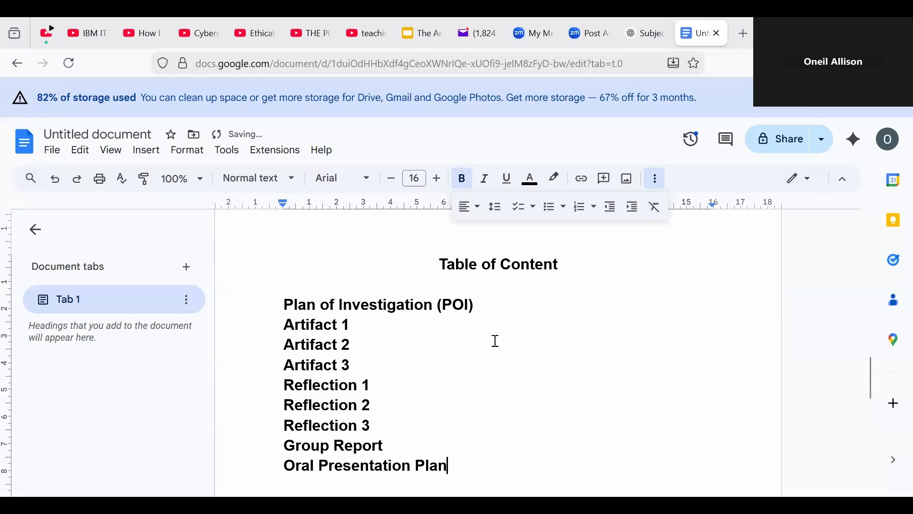
left_click(465, 292)
key("Return")
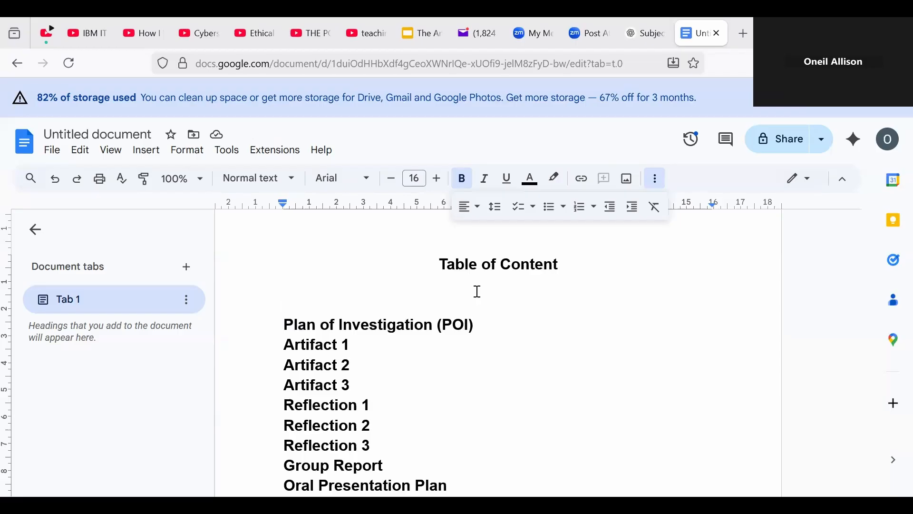
Step: Type the header 'Topics' with 'Pages' tabbed to the right, and add a line below
type("Topid")
key("BackSpace")
type("s")
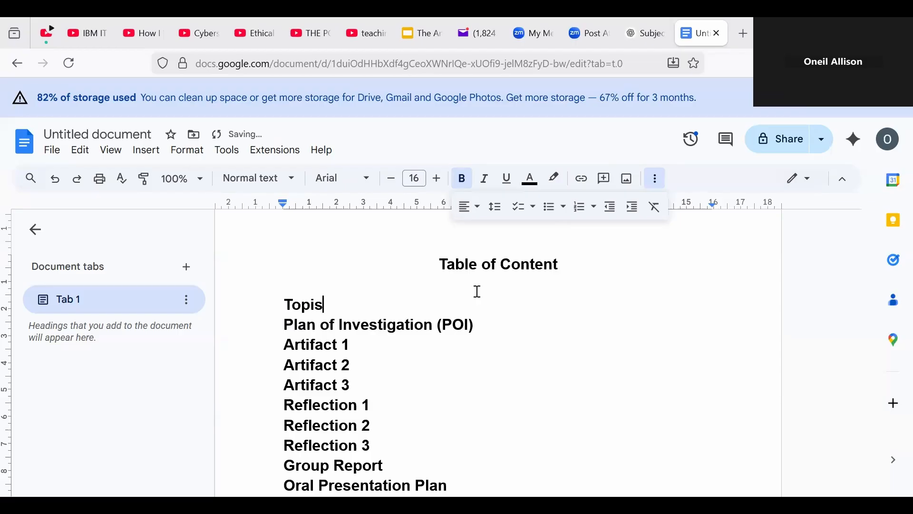
key("BackSpace")
type("cs")
key("Tab")
key("Tab")
key("Tab")
key("Tab")
key("Tab")
key("Tab")
key("Tab")
key("Tab")
key("Tab")
key("Tab")
type("Pages")
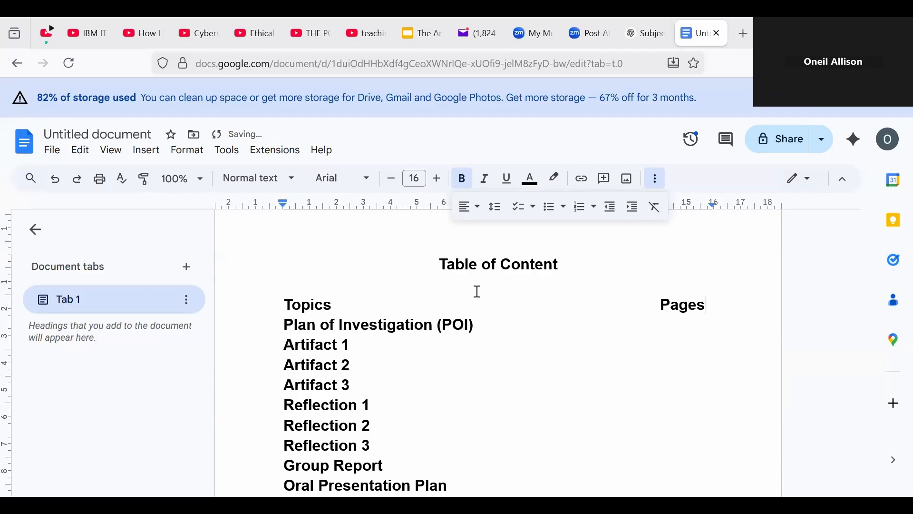
key("BackSpace")
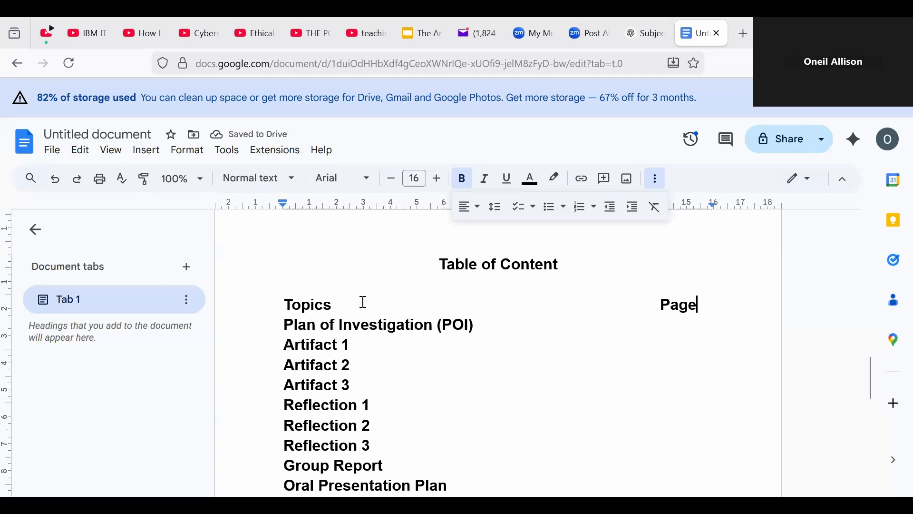
left_click(340, 305)
key("BackSpace")
left_click(707, 310)
key("Return")
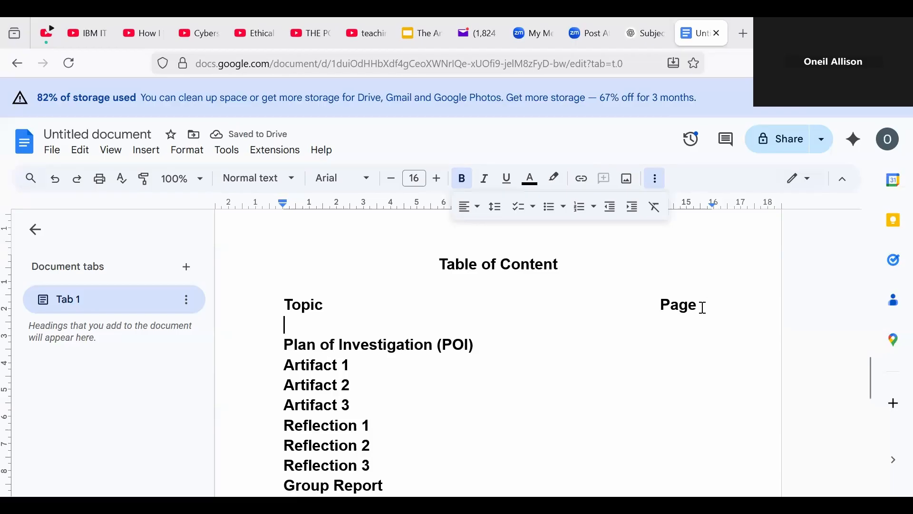
Step: Correct the header wording to 'Topics' and 'Pages' and add a blank line beneath
left_click(324, 305)
type("s")
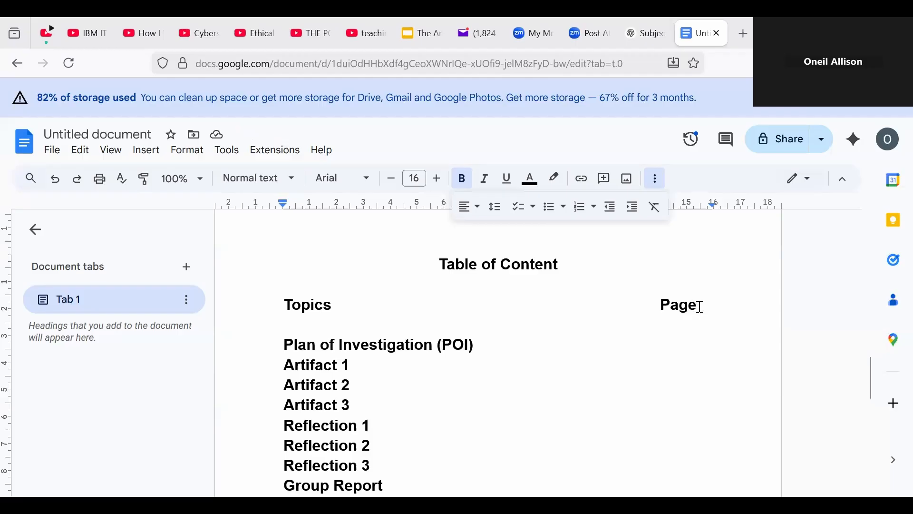
type("s")
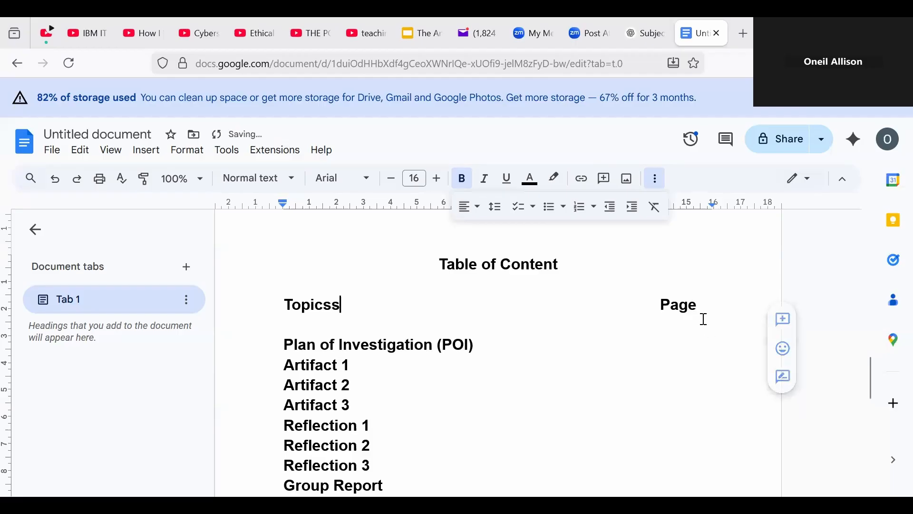
key("BackSpace")
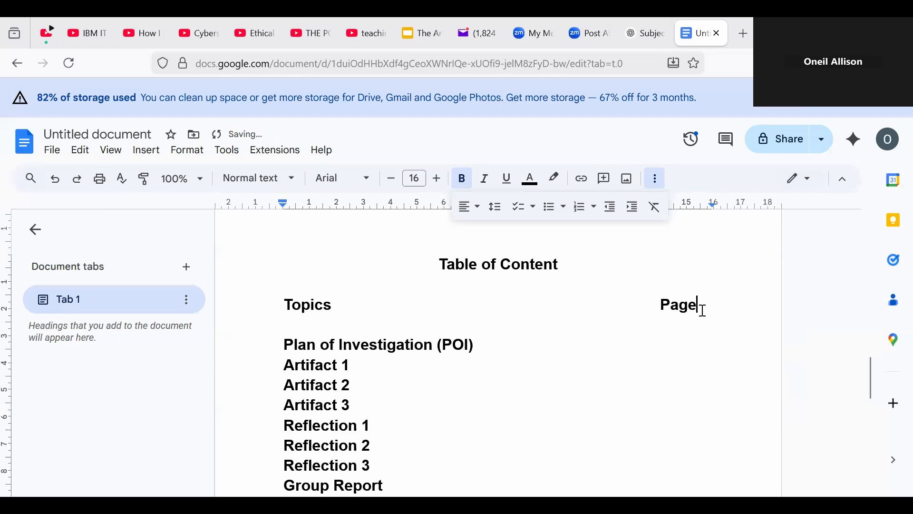
type("s")
key("BackSpace")
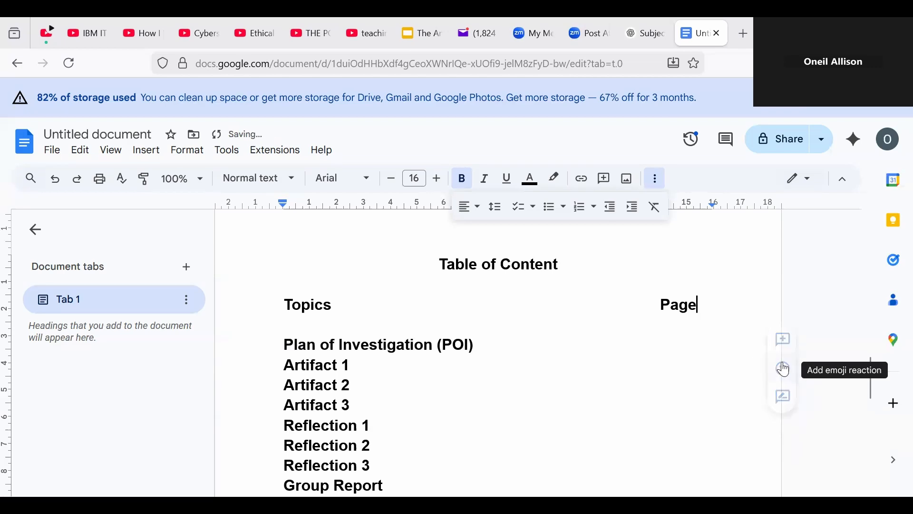
type("s")
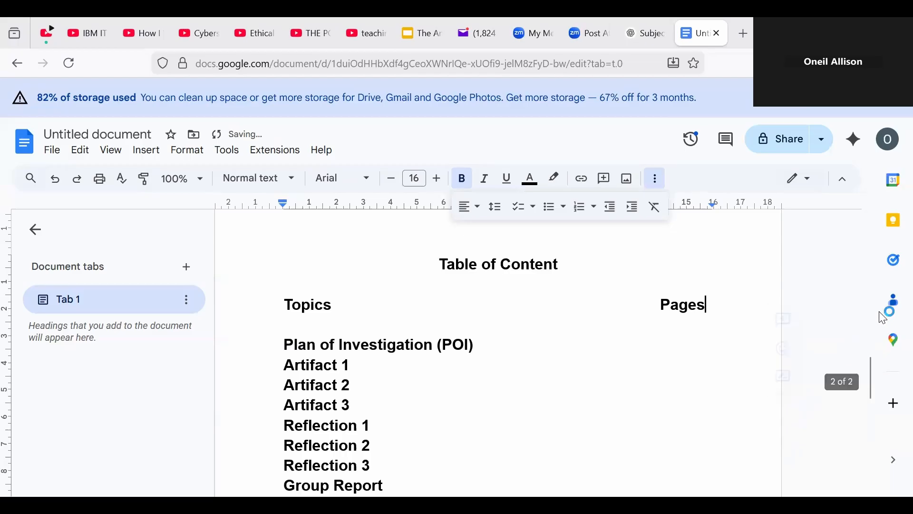
scroll(868, 380, "down", 5)
left_click_drag(866, 388, 865, 363)
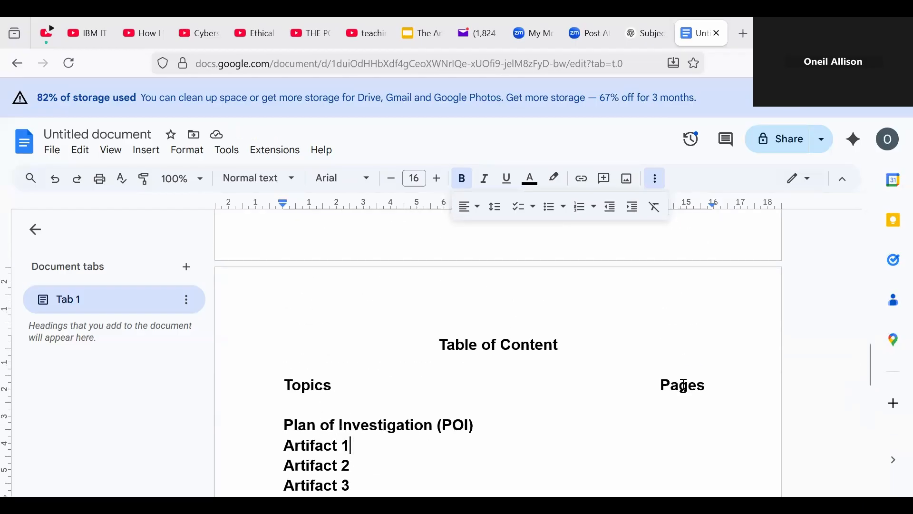
left_click(713, 384)
key("Return")
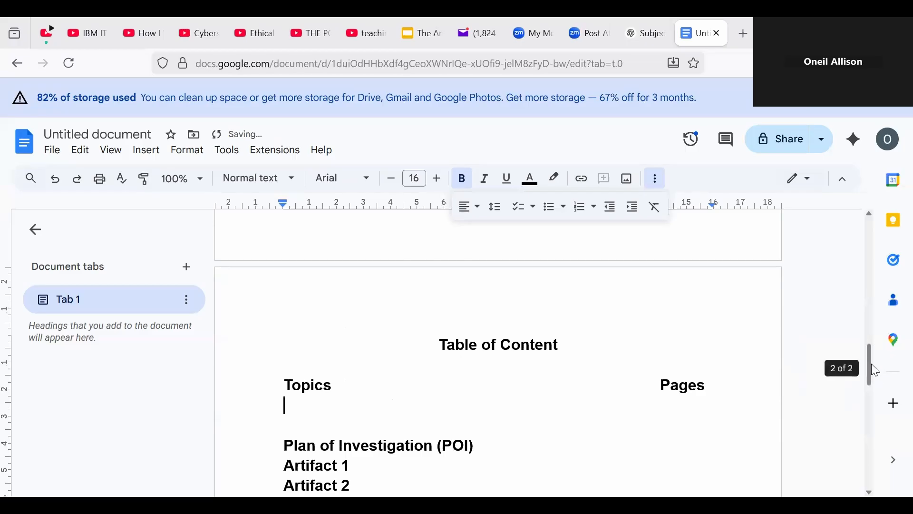
Step: Remove bold from the contents entries
left_click_drag(872, 363, 867, 390)
left_click_drag(279, 291, 467, 446)
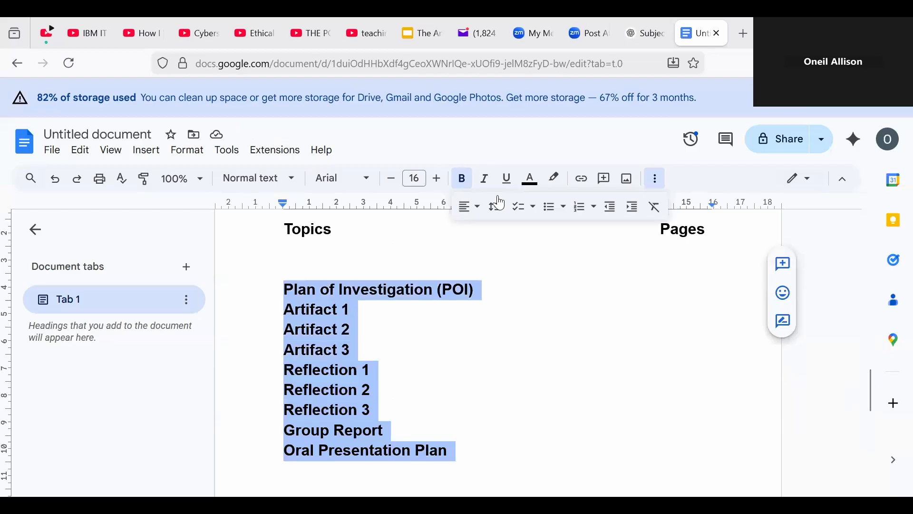
left_click(470, 184)
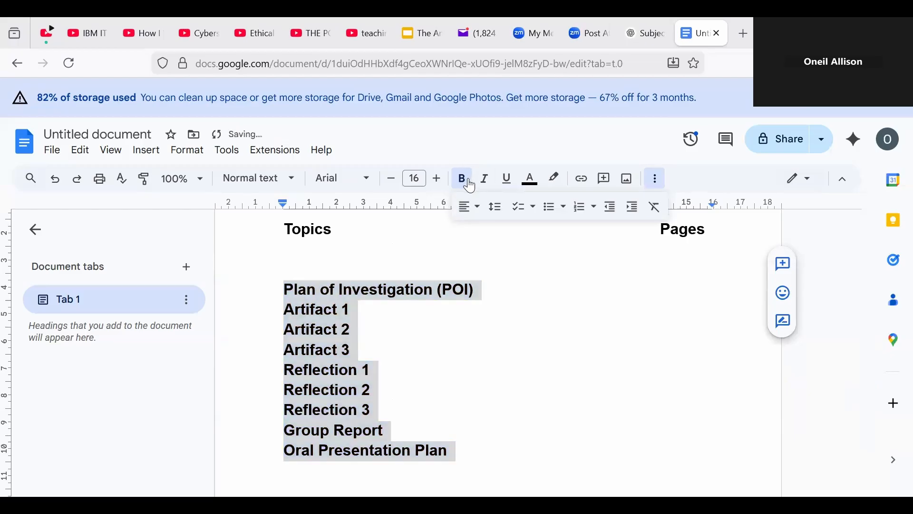
left_click(469, 185)
left_click(574, 334)
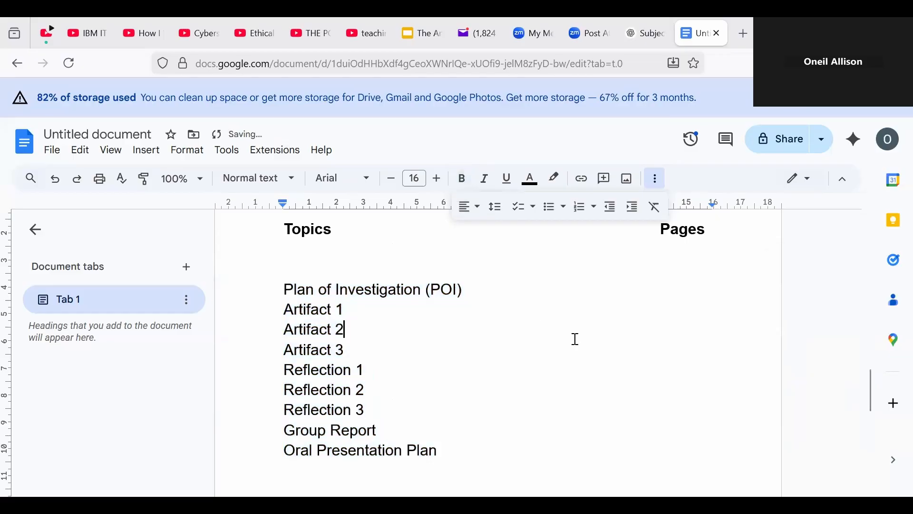
Step: Reduce the contents entries to 12 pt and set them in Times New Roman
left_click_drag(276, 289, 440, 450)
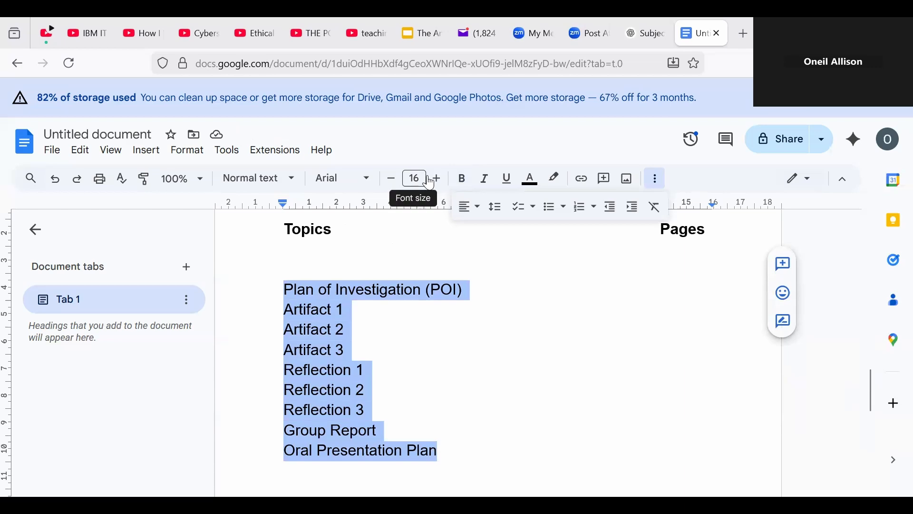
left_click(393, 180)
left_click(392, 180)
left_click(392, 180)
left_click(393, 180)
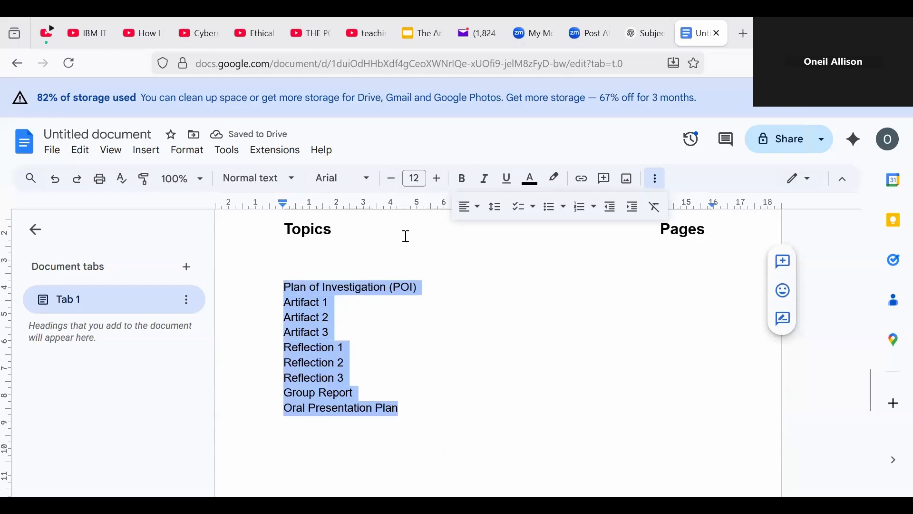
left_click(368, 182)
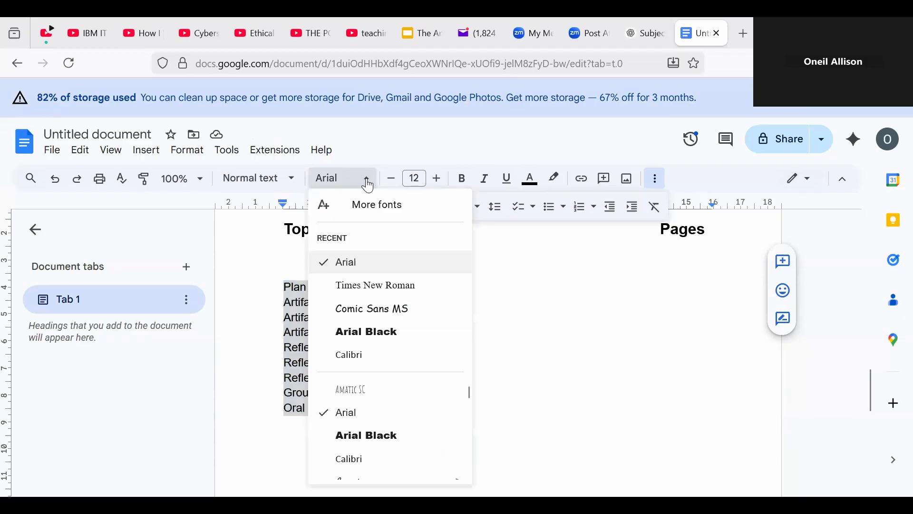
left_click(410, 292)
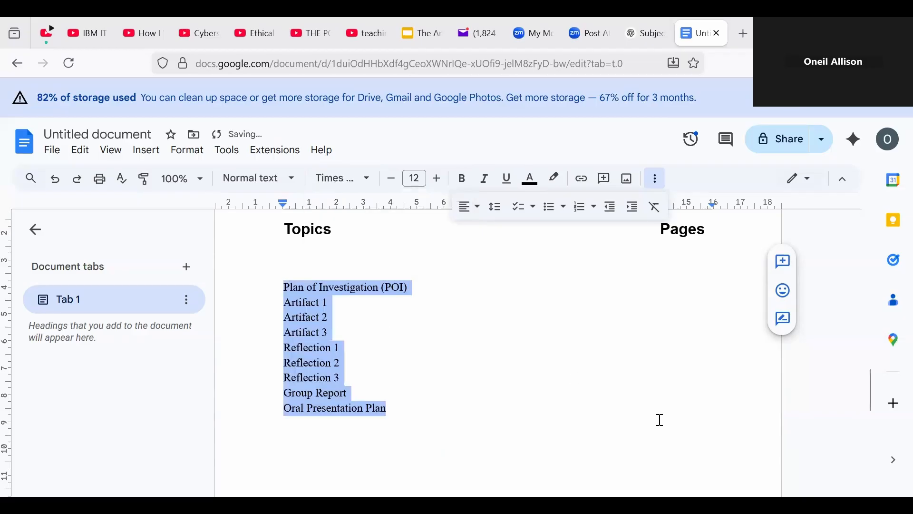
left_click(510, 378)
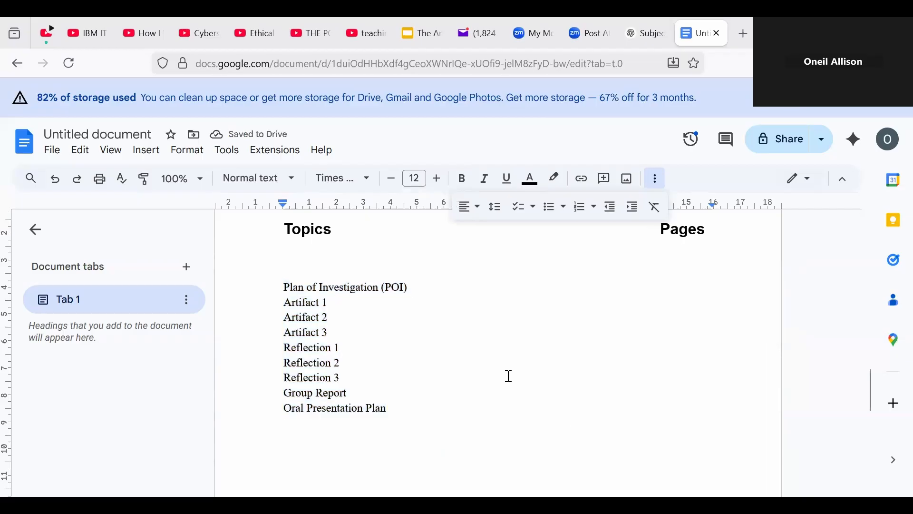
Step: Insert blank lines after Plan of Investigation (POI), Artifacts 1–3 and Reflections 1–2
left_click(444, 290)
key("Return")
left_click(337, 320)
key("Return")
left_click(352, 354)
key("Return")
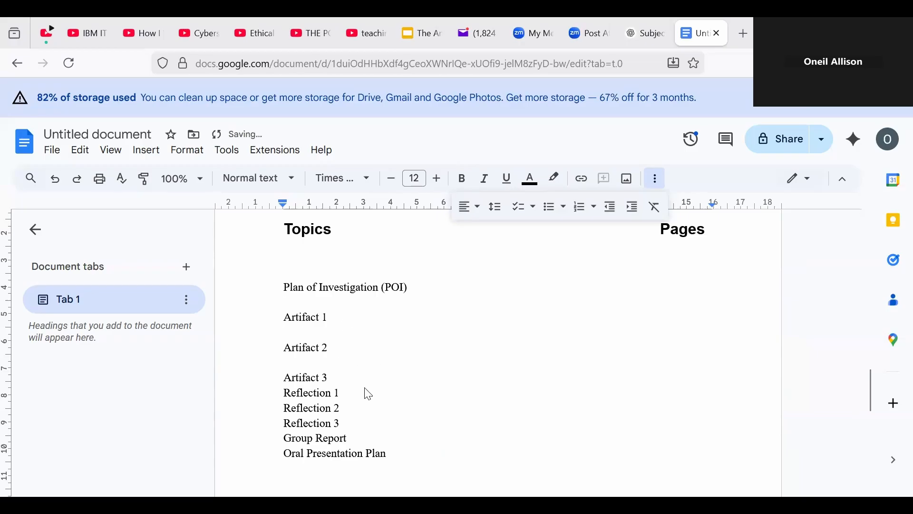
left_click(367, 386)
key("Return")
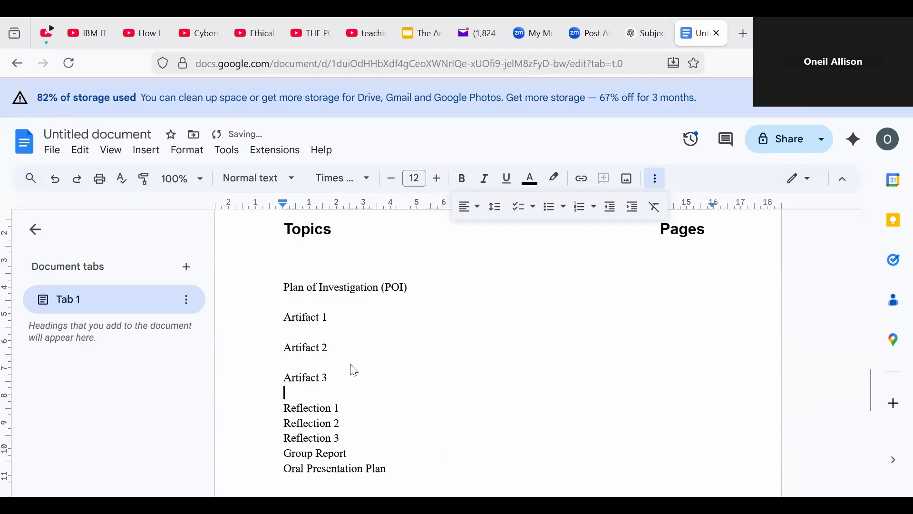
left_click(358, 415)
key("Return")
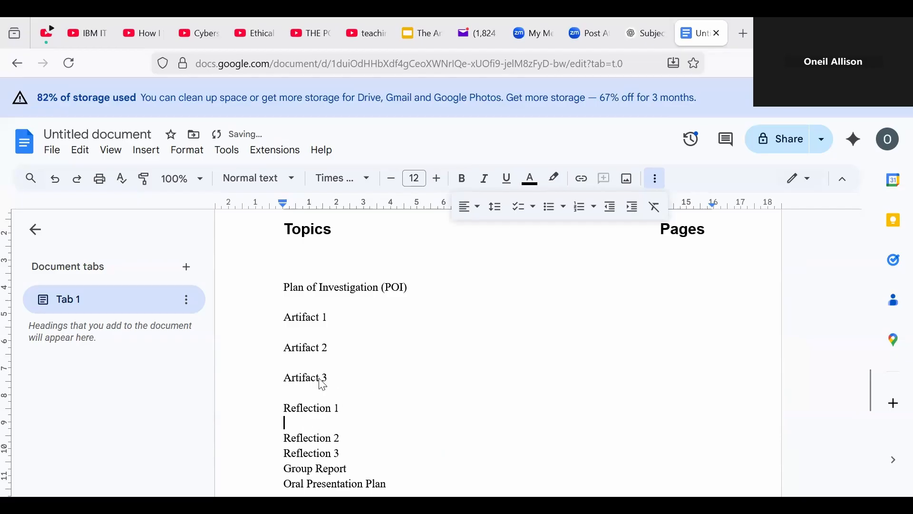
left_click(376, 442)
key("Return")
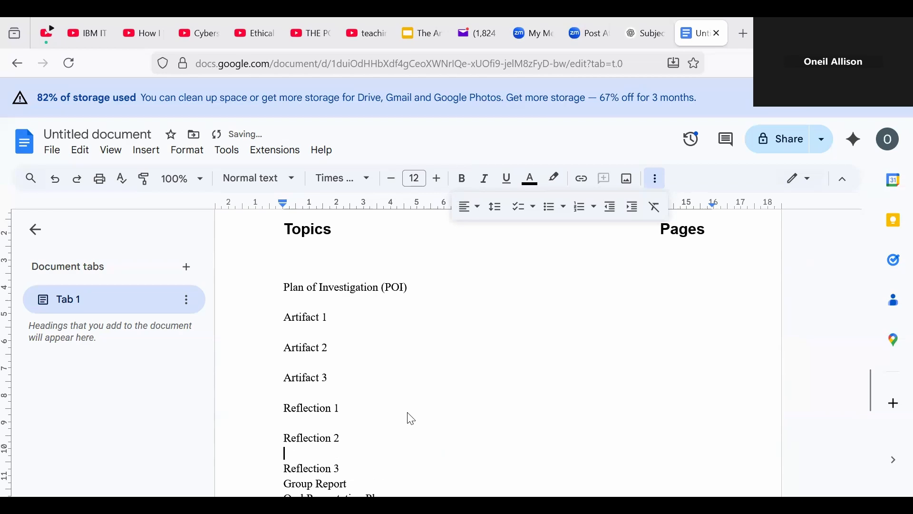
Step: Add blank lines after Reflection 3 and Group Report
left_click_drag(870, 397, 873, 417)
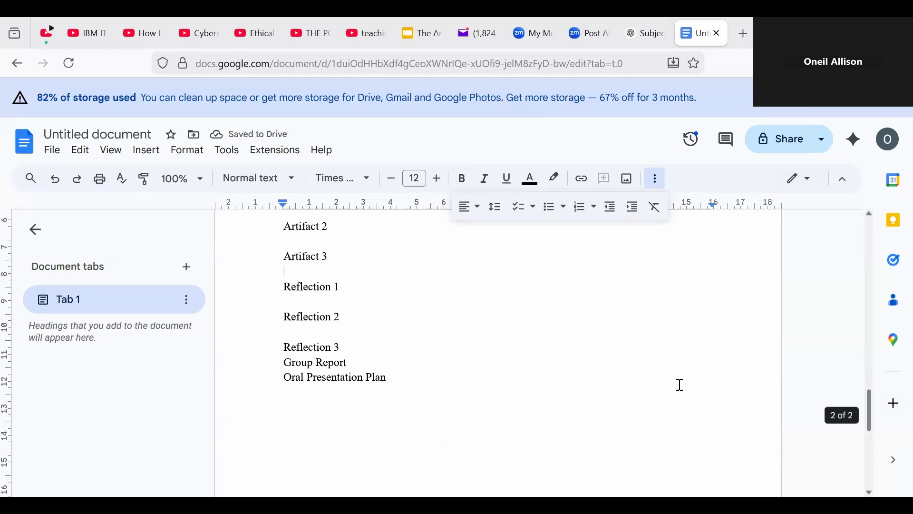
left_click(357, 345)
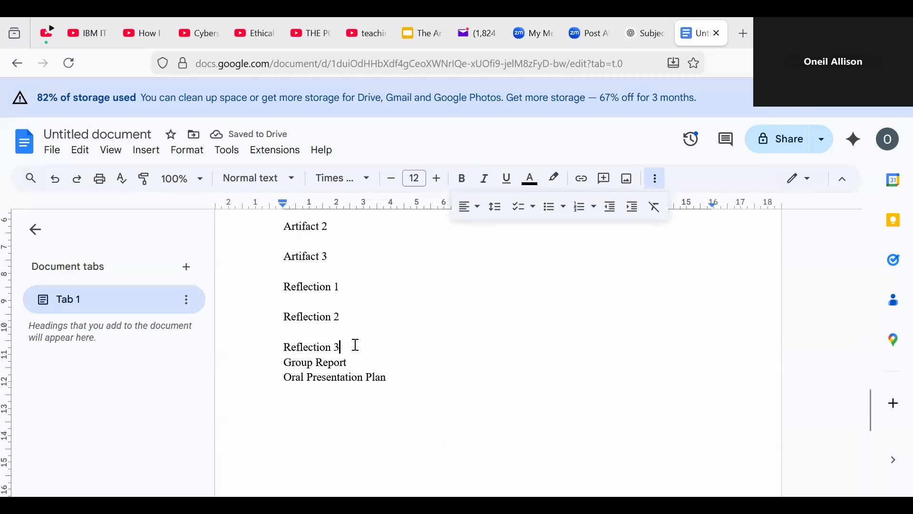
key("Return")
left_click(379, 374)
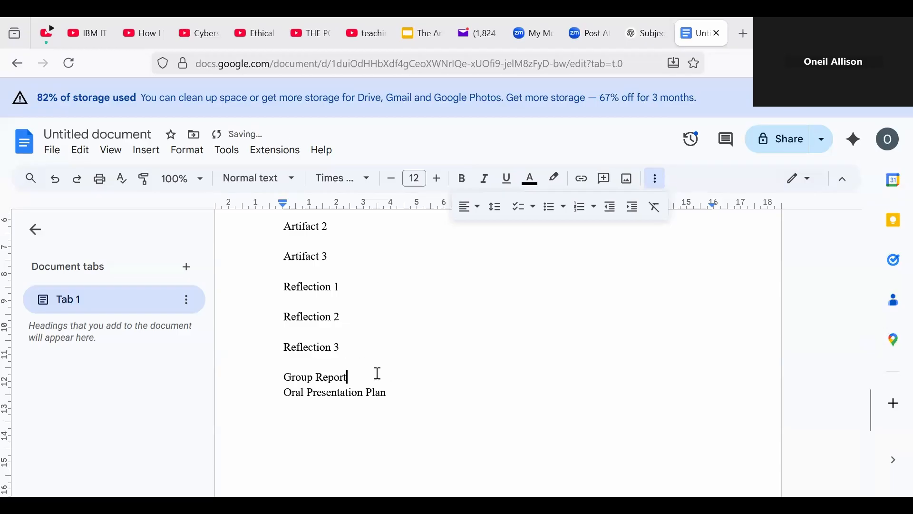
key("Return")
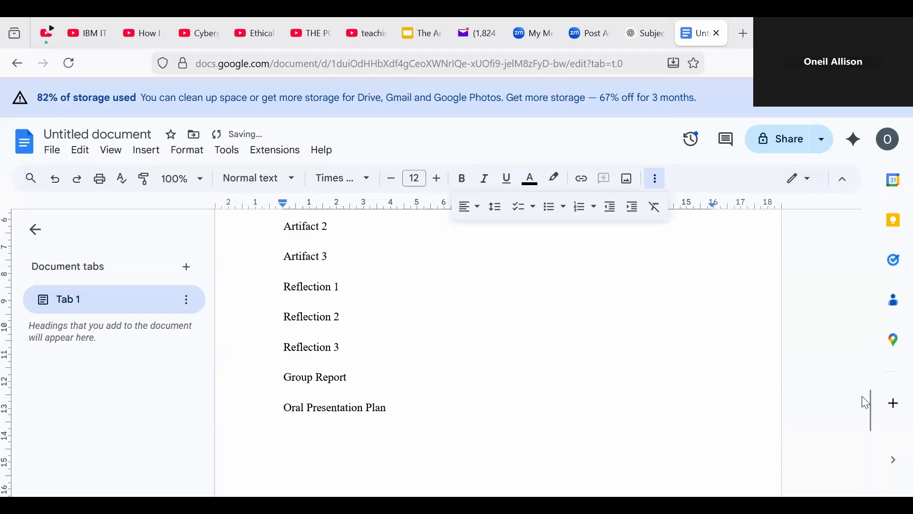
left_click_drag(875, 409, 736, 428)
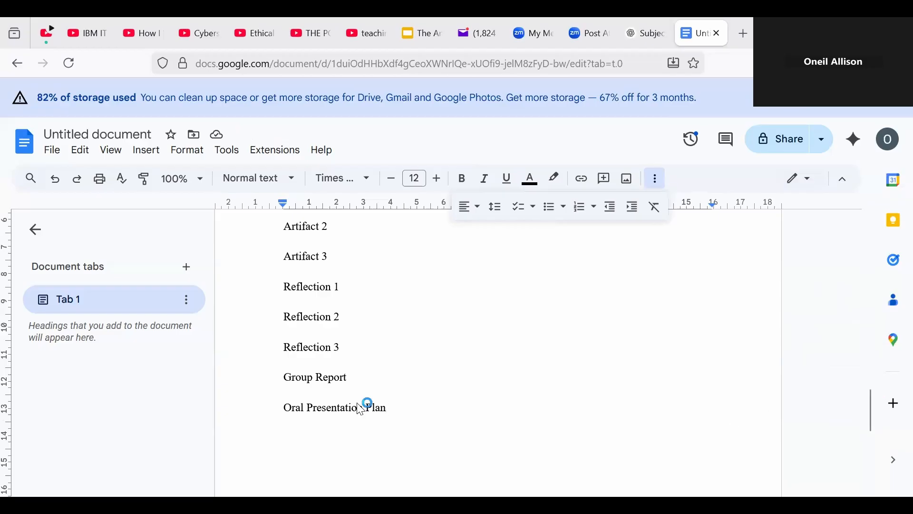
Step: Start a new page after the contents list and type 'Plan of Investigation'
left_click(405, 479)
key("Return")
key("Return")
key("Return")
key("Return")
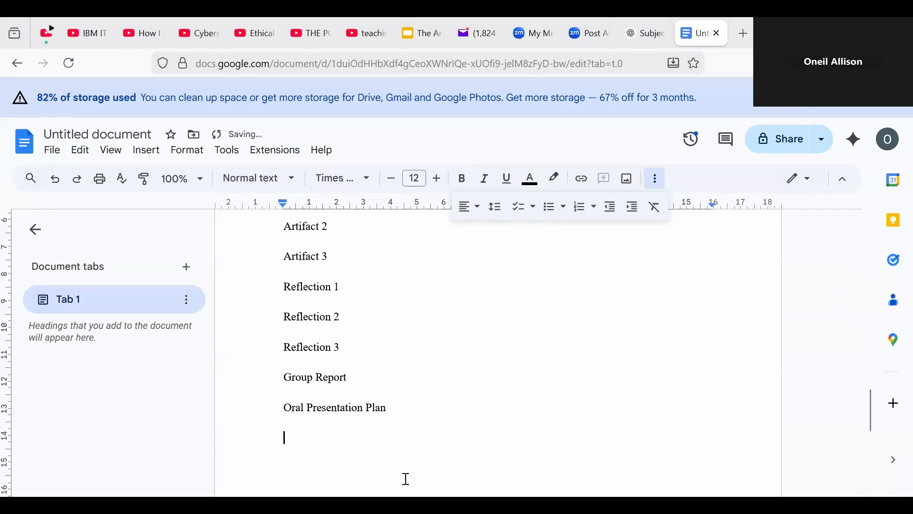
key("Return")
key("Return")
key("Return")
key("Return")
key("Return")
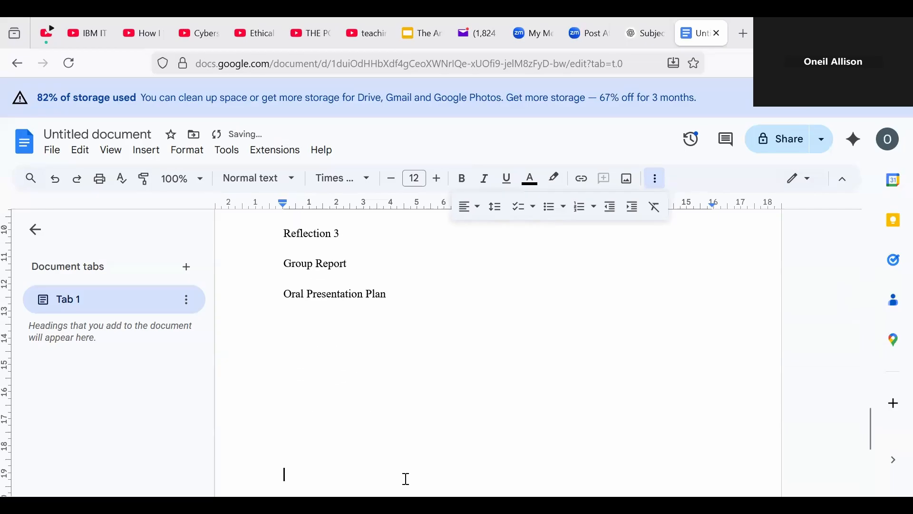
key("Return")
key("Return")
key("Return")
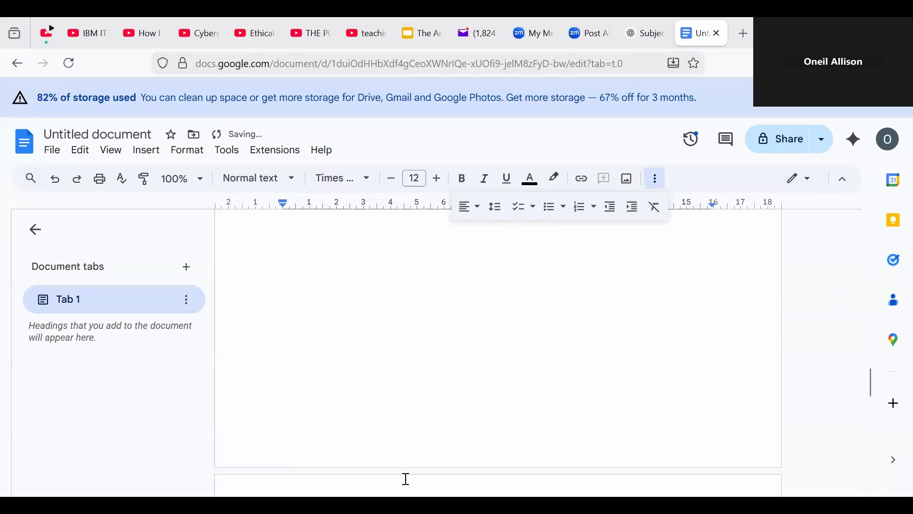
key("BackSpace")
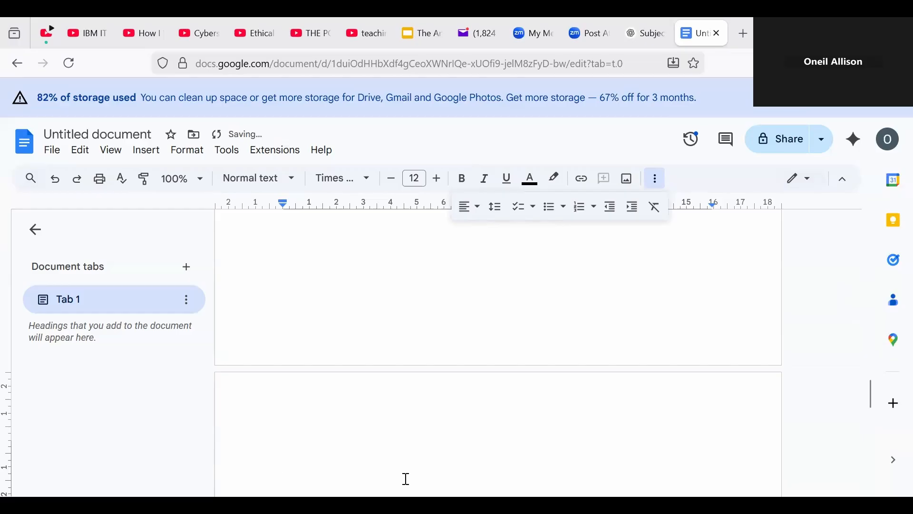
type("P")
key("BackSpace")
type("Plan o")
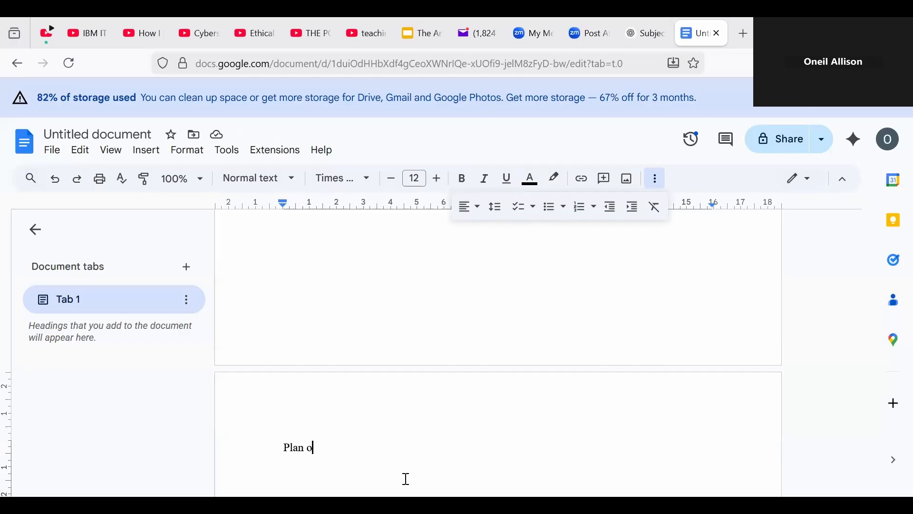
type("f Invest")
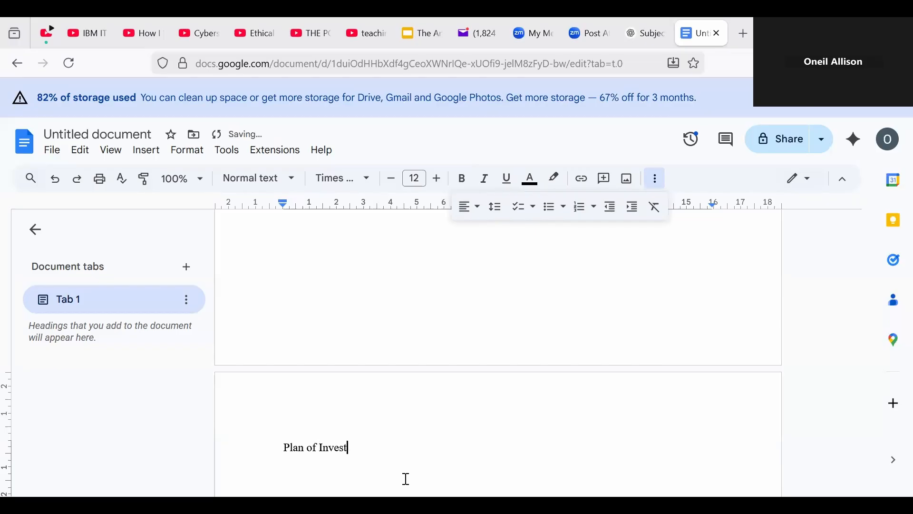
type("igation")
Step: Make the Plan of Investigation heading bold, 18 pt and centred, then copy it
left_click_drag(284, 451, 387, 450)
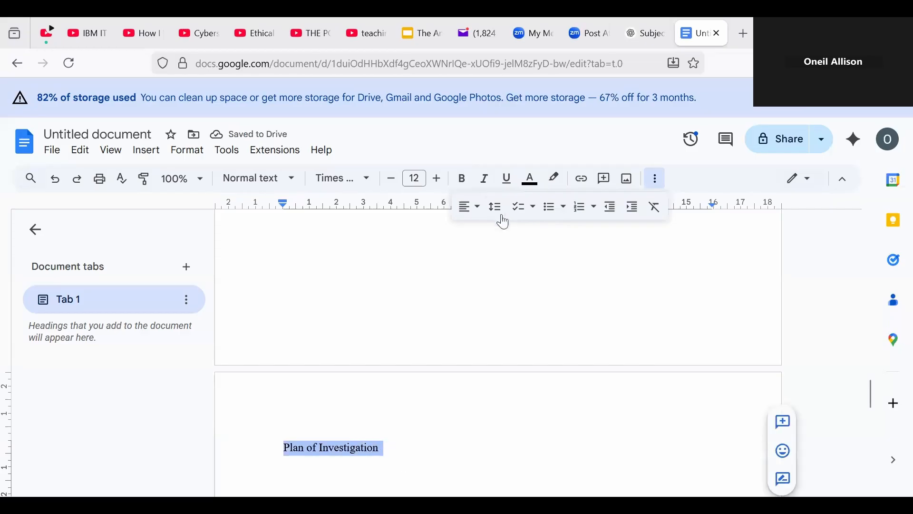
left_click(462, 181)
left_click(438, 183)
left_click(438, 183)
left_click(439, 183)
left_click(439, 183)
left_click(438, 182)
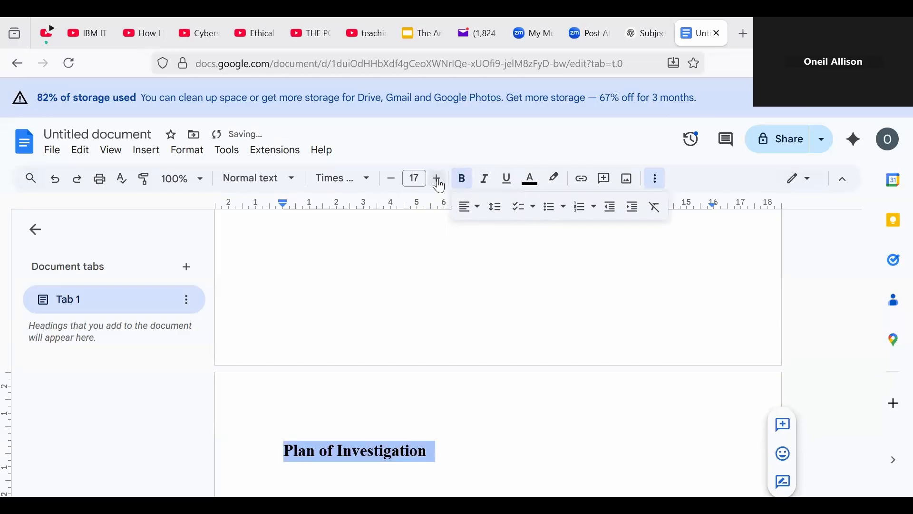
left_click(439, 183)
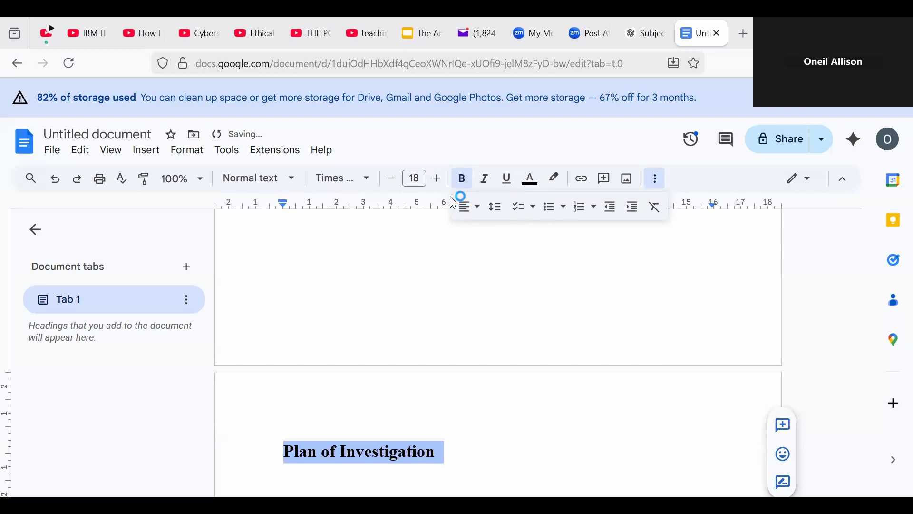
left_click(479, 212)
left_click(489, 231)
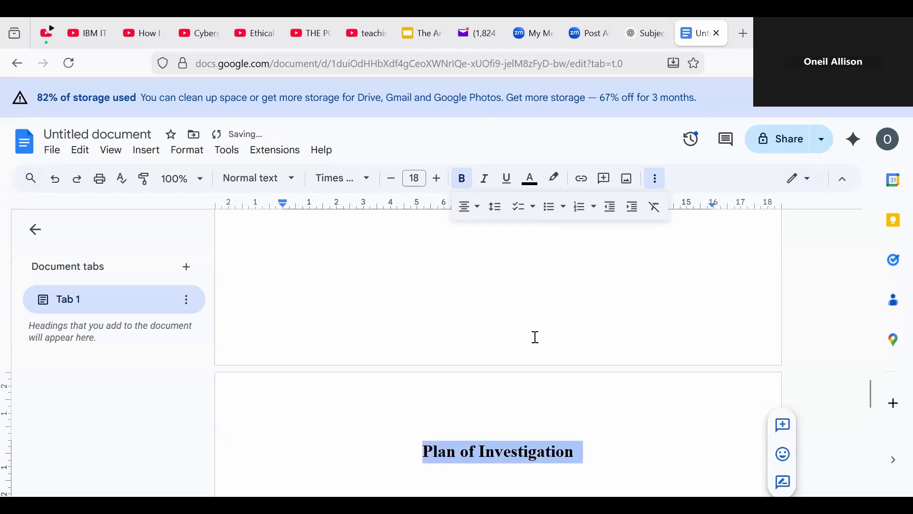
right_click(546, 455)
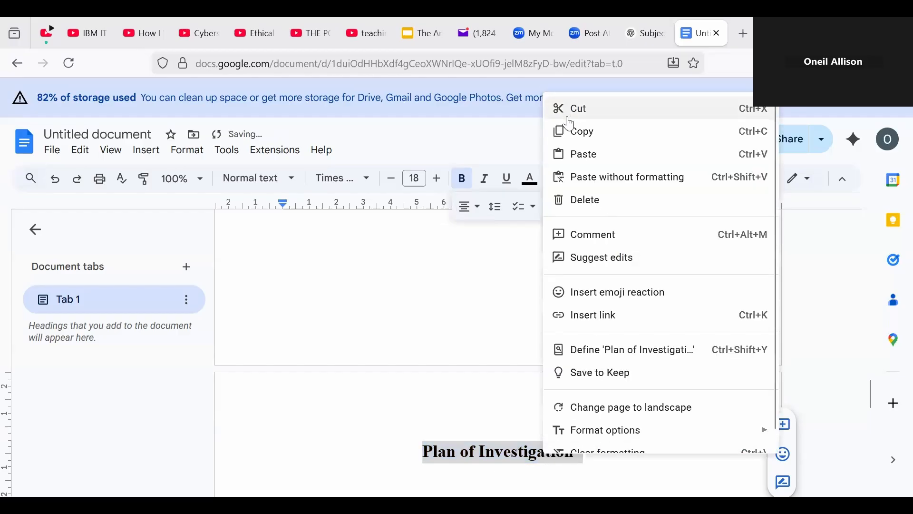
left_click(574, 137)
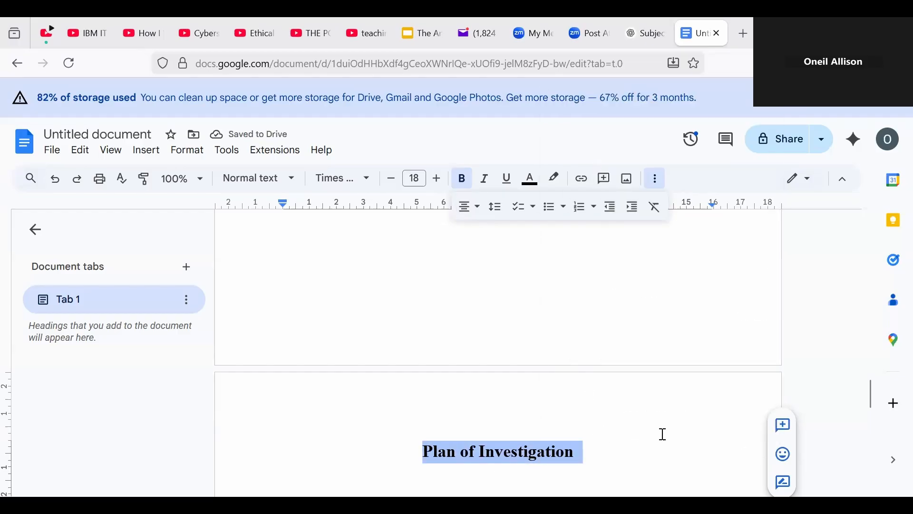
Step: Paste the copied bold centred heading at the top of the next page
left_click_drag(868, 396, 866, 453)
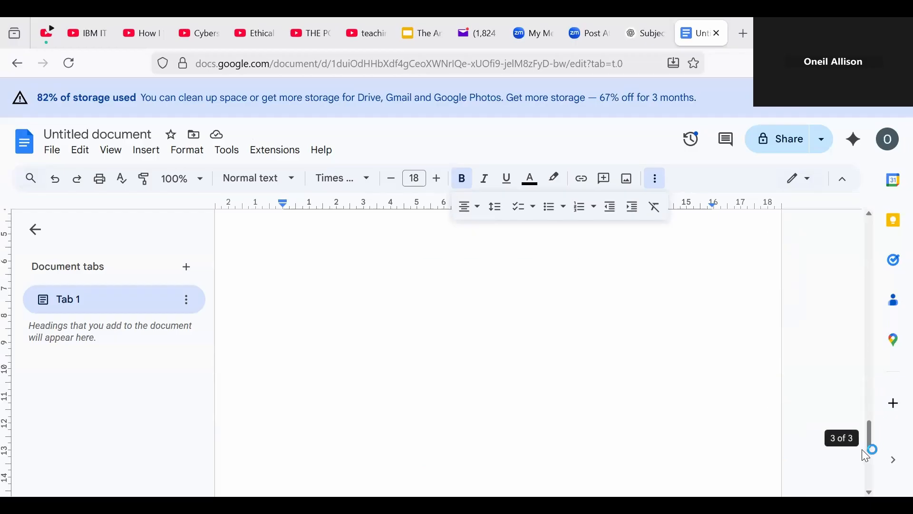
left_click(601, 432)
key("ctrl+v")
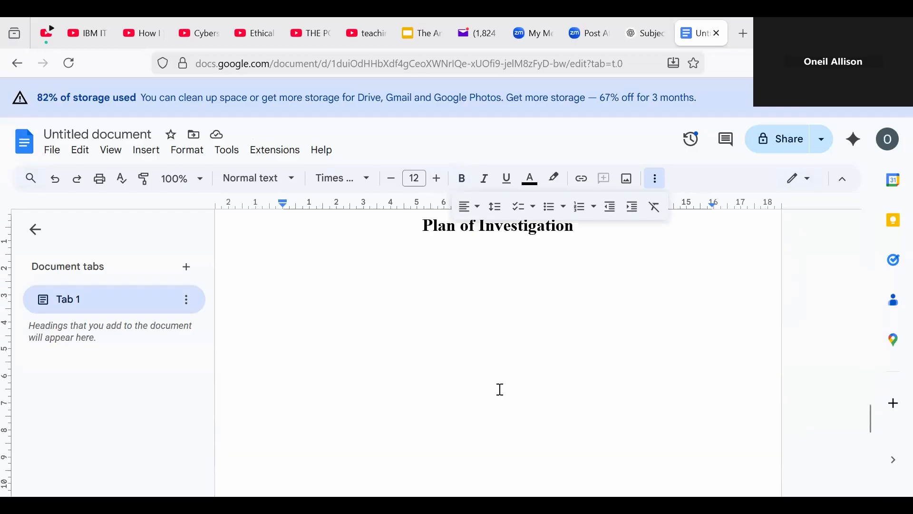
key("Return")
key("Return")
key("Return")
key("Return")
key("Return")
key("Return")
key("Return")
key("Return")
key("Return")
key("Return")
key("Return")
key("Return")
key("Return")
key("Return")
key("Return")
key("Return")
key("Return")
key("Return")
key("Return")
key("Return")
key("Return")
key("Return")
key("Return")
key("Return")
key("Return")
key("Return")
key("Return")
key("Return")
key("Return")
key("Return")
key("Return")
key("Return")
key("Return")
key("Return")
key("Return")
key("Return")
key("Return")
key("Return")
key("Return")
key("Return")
key("Return")
key("Return")
key("BackSpace")
key("BackSpace")
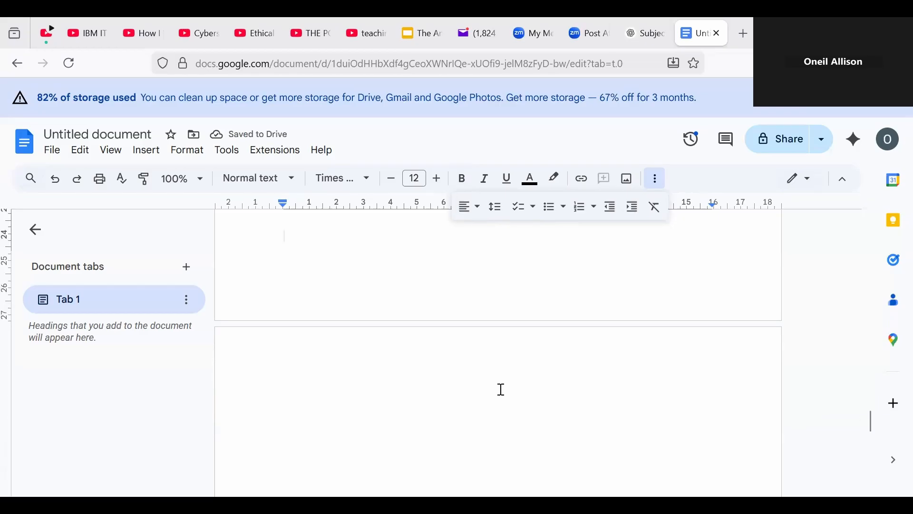
type("Artifact")
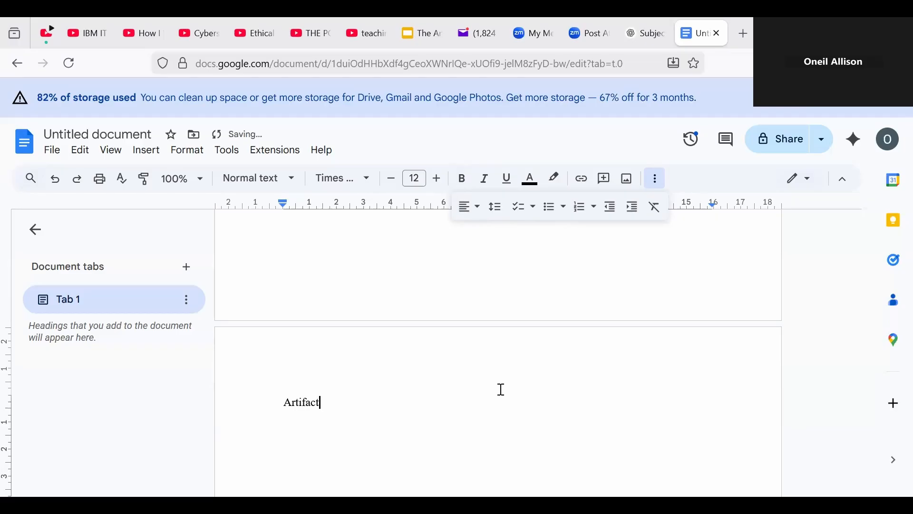
key("BackSpace")
key("BackSpace")
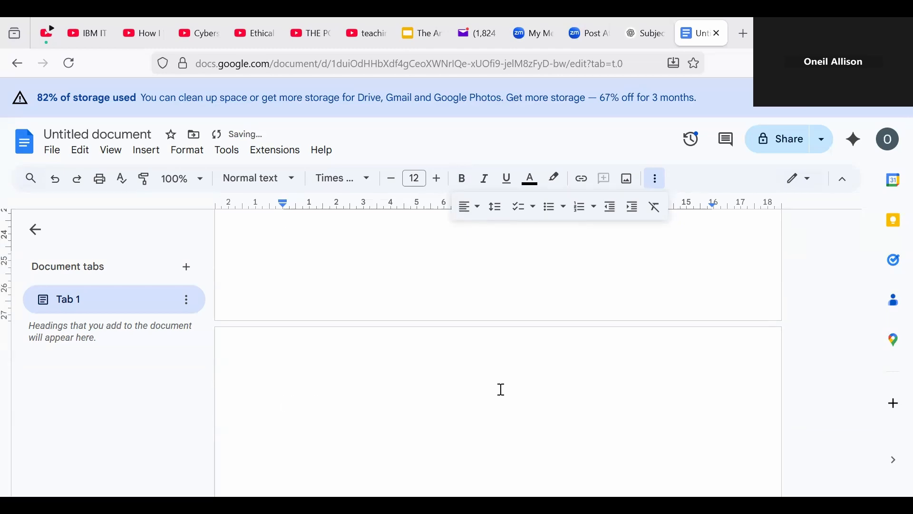
key("Return")
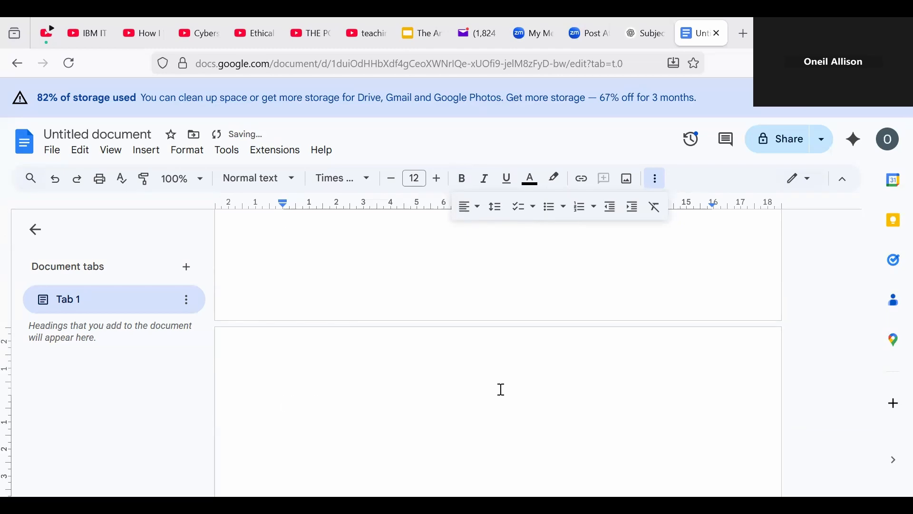
key("ctrl+v")
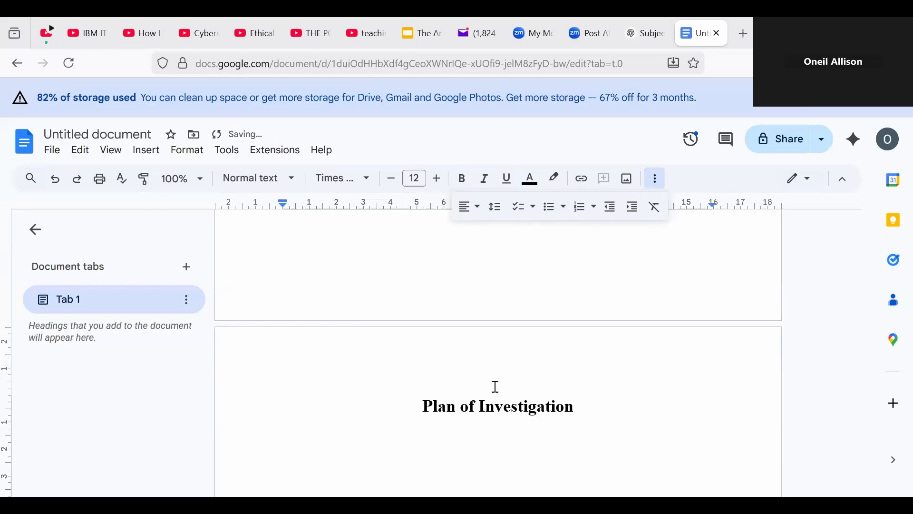
Step: Change the pasted heading's text to 'Artifact One'
left_click(433, 407)
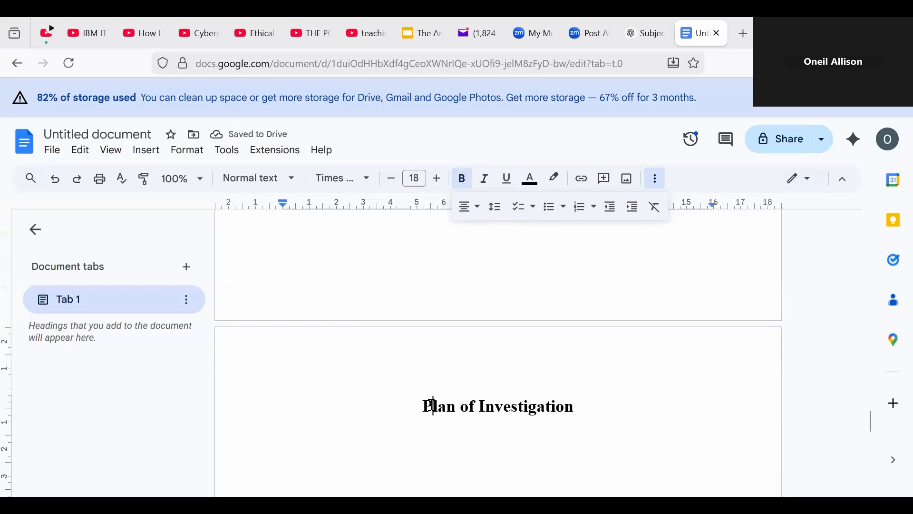
key("BackSpace")
type("Artifact O")
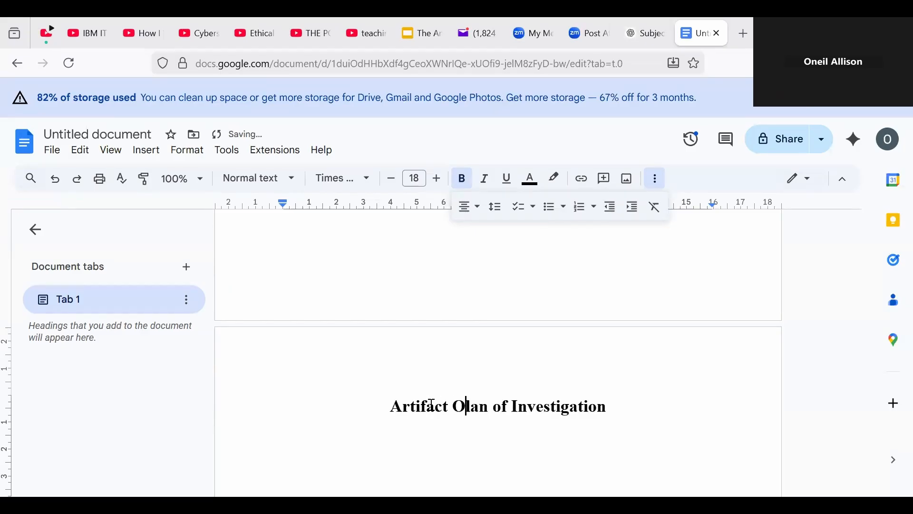
type("ne")
key("Delete")
key("Delete")
key("Delete")
key("Delete")
key("Delete")
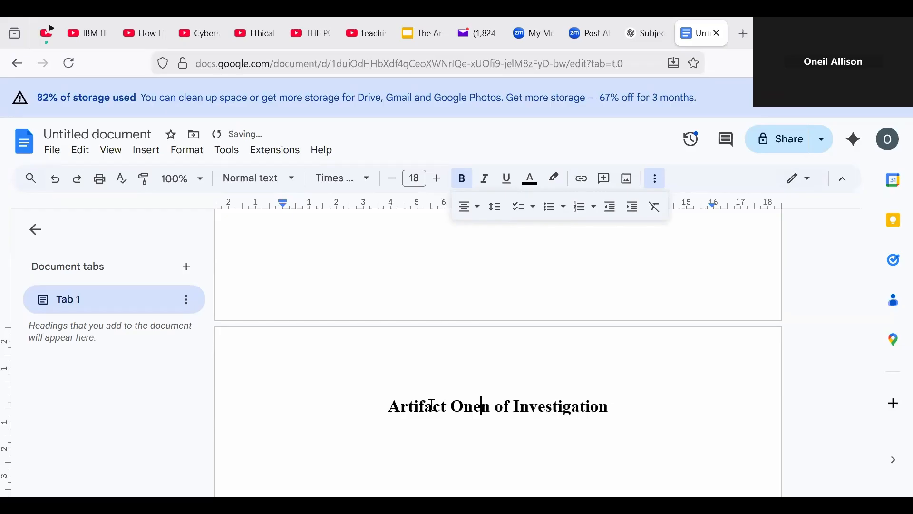
key("Delete")
key("Delete")
key("Delete")
key("Delete")
key("Delete")
key("Delete")
key("Delete")
key("Delete")
key("Delete")
key("Delete")
key("Delete")
key("Delete")
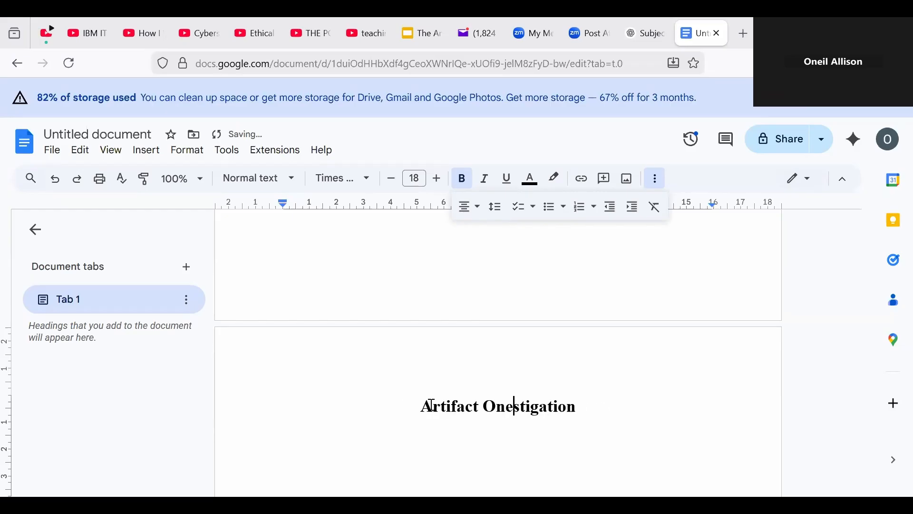
key("Delete")
key("Delete")
key("Delete")
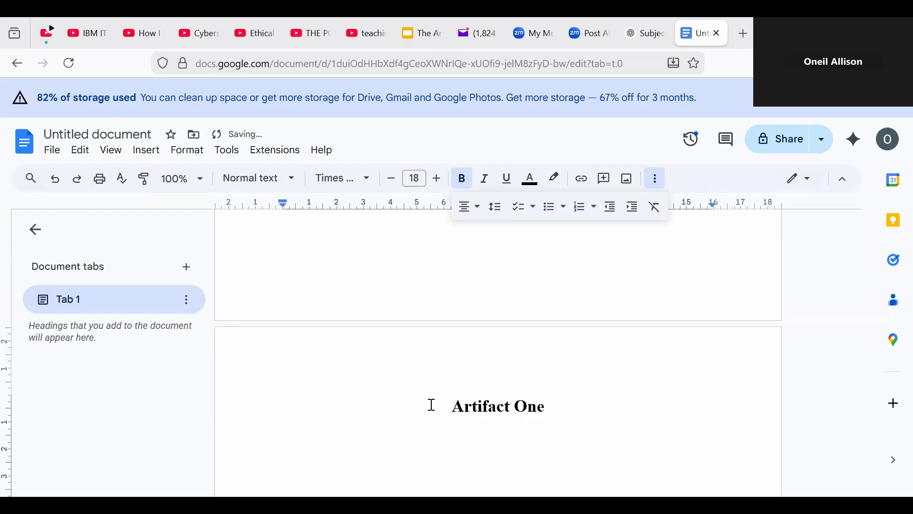
key("shift+Left")
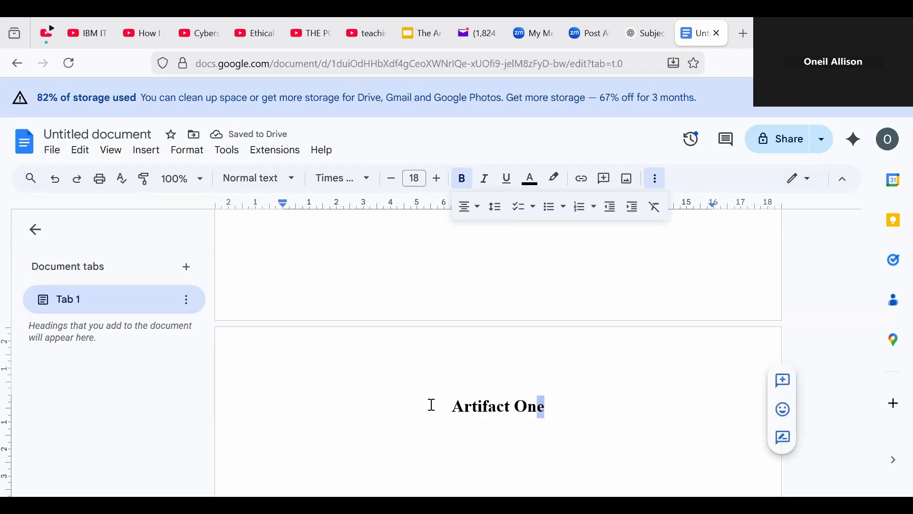
key("shift+Left")
key("shift+Left")
key("shift+Left")
key("shift+Left")
key("shift+Left")
key("shift+Left")
key("shift+Left")
key("shift+Left")
key("shift+Left")
key("shift+Left")
key("shift+Left")
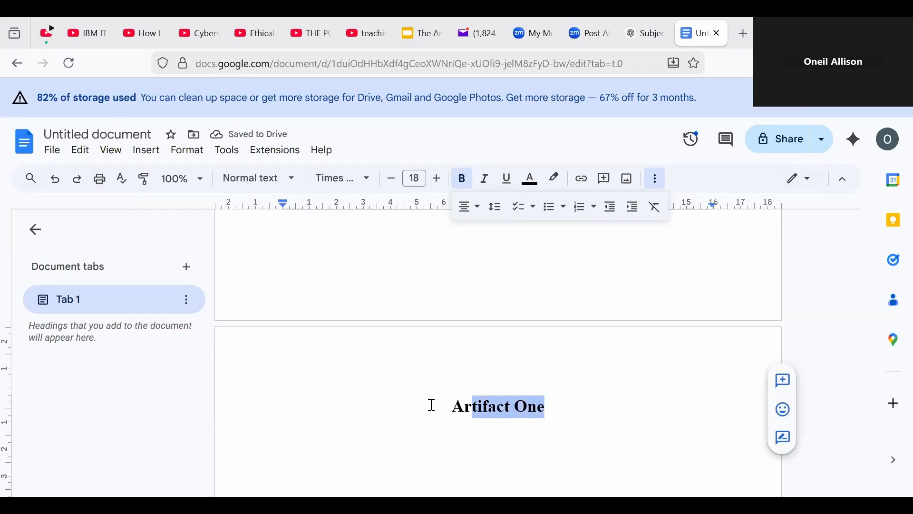
Step: Copy the Artifact One heading and add blank lines below it
right_click(496, 410)
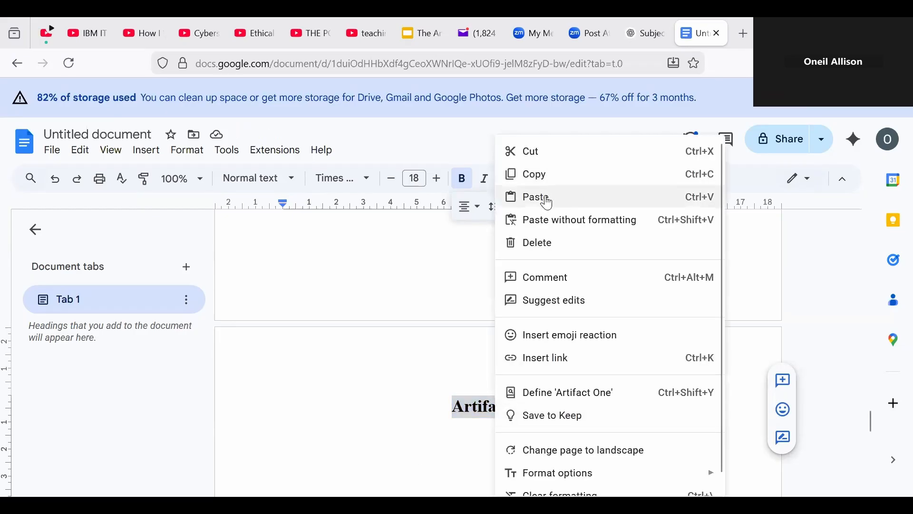
left_click(546, 177)
left_click(423, 410)
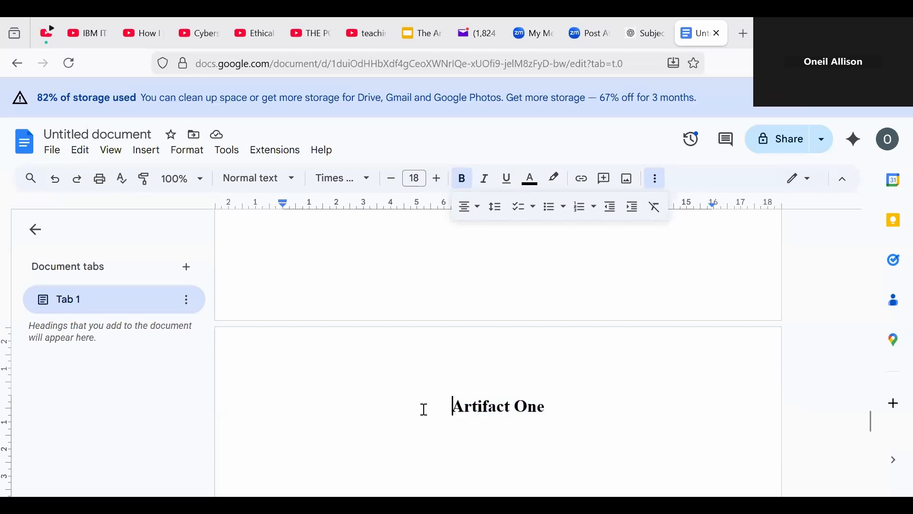
key("Down")
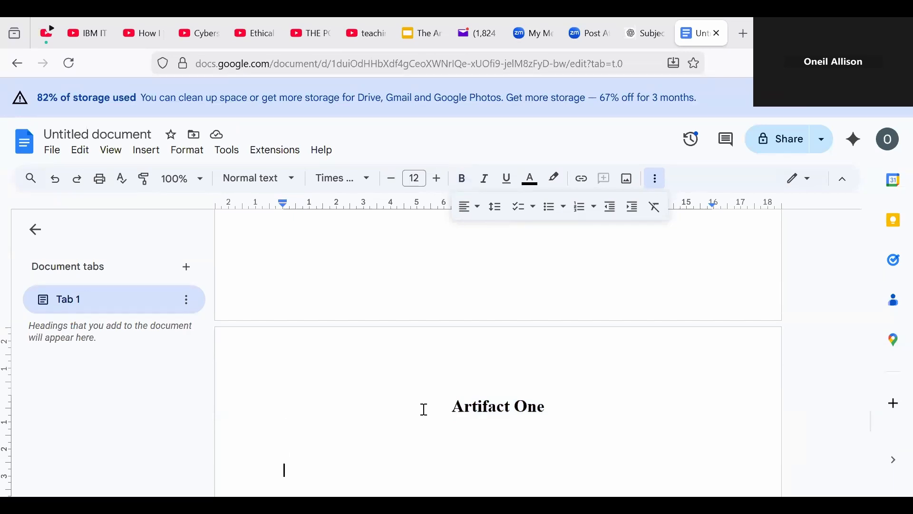
key("Return")
key("Return")
key("Return")
key("Return")
key("Return")
key("Return")
key("Return")
key("Return")
key("Return")
key("Return")
key("Return")
key("Return")
key("Return")
key("Return")
key("Return")
key("Return")
key("Return")
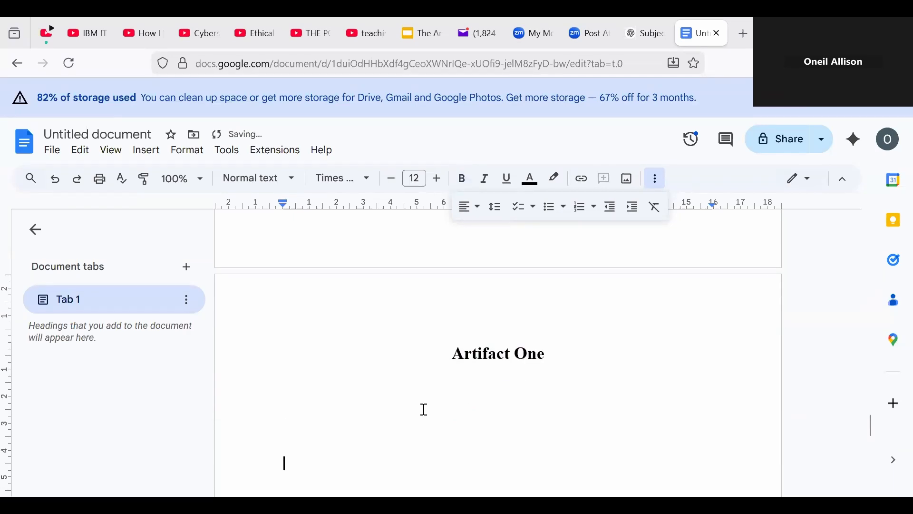
Step: Paste the heading on page five, change 'One' to 'Two', and add blank lines below
key("Return")
key("Return")
key("Return")
key("Return")
key("Return")
key("Return")
key("Return")
key("Return")
key("Return")
key("Return")
key("Return")
key("Return")
key("Return")
key("Return")
key("Return")
key("Return")
key("Return")
key("Return")
key("Return")
key("Return")
key("Return")
key("Return")
key("Return")
key("Return")
key("Return")
key("Return")
key("Return")
key("Return")
key("Return")
key("Return")
key("Return")
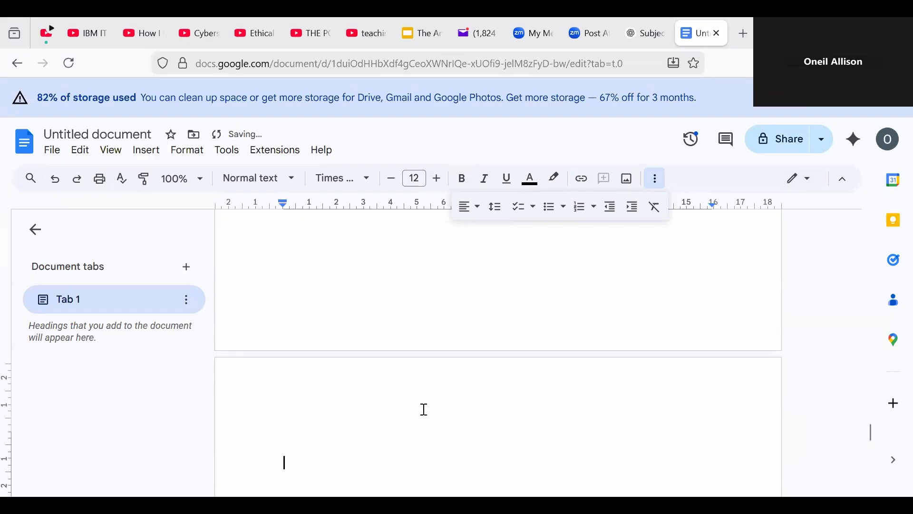
key("BackSpace")
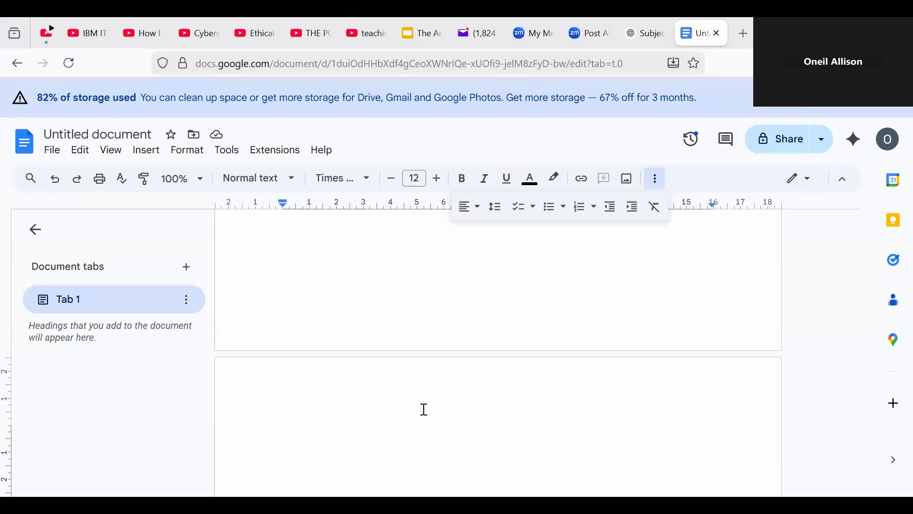
key("ctrl+v")
key("BackSpace")
key("BackSpace")
key("BackSpace")
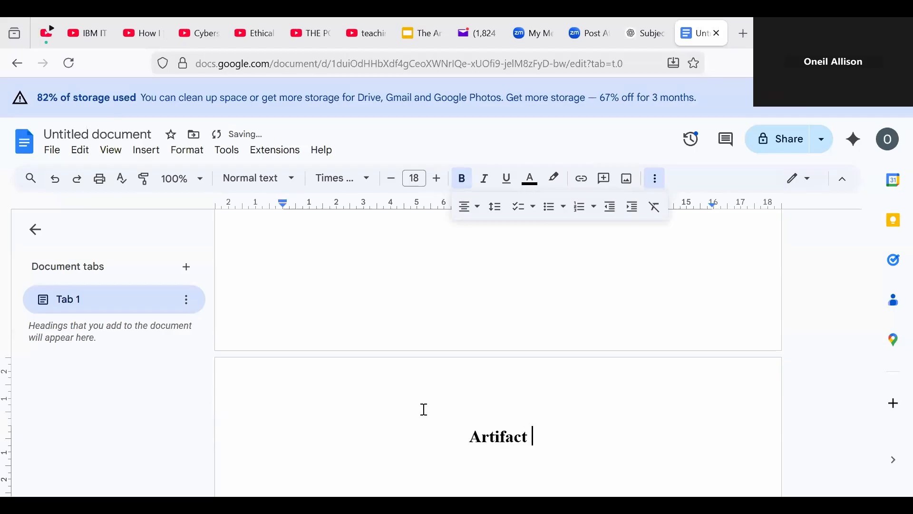
type("Two")
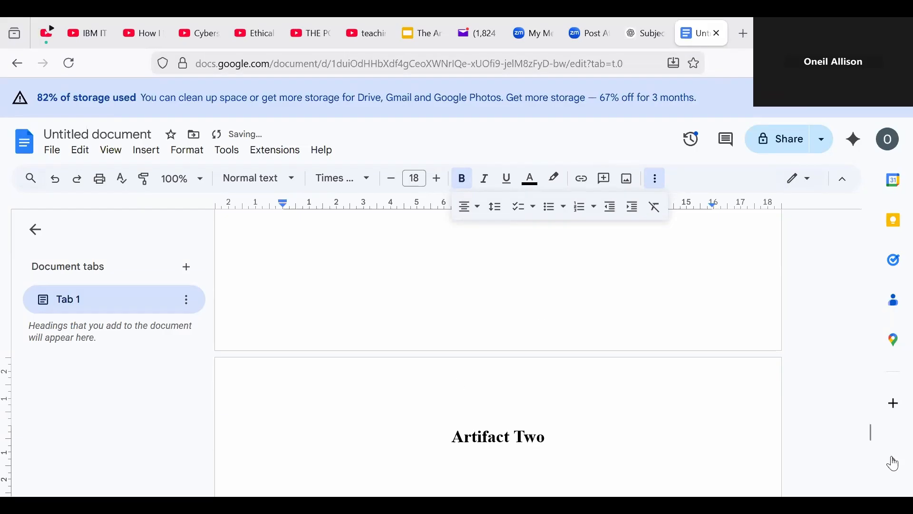
left_click_drag(872, 433, 883, 480)
double_click(537, 393)
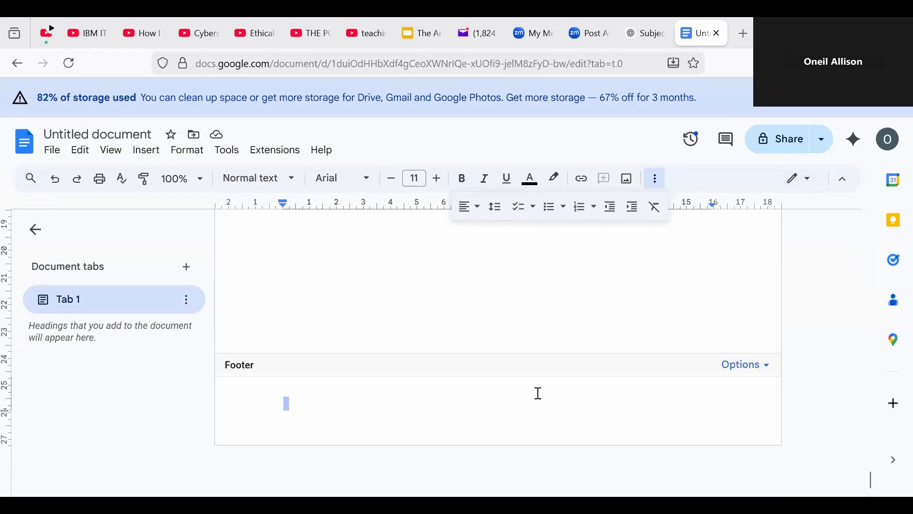
key("Escape")
key("Return")
key("Return")
key("Return")
key("Return")
Step: Paste the heading on page six, retitle it 'Artifact Three', and add blank lines beneath
key("Return")
key("Return")
key("Return")
key("Return")
key("Return")
key("Return")
key("Return")
key("Return")
key("Return")
key("Return")
key("Return")
key("Return")
key("Return")
key("Return")
key("Return")
key("Return")
key("Return")
key("Return")
key("Return")
key("Return")
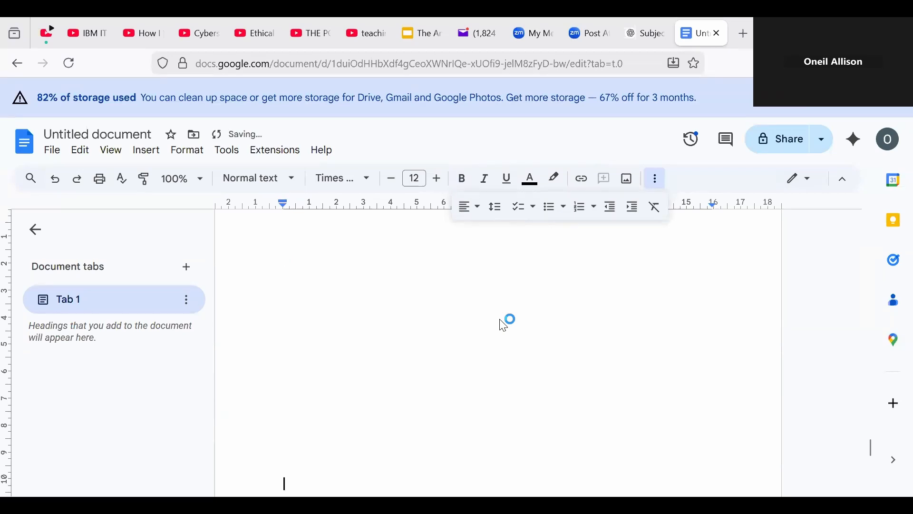
key("Return")
key("Return")
key("Return")
key("Return")
key("Return")
key("Return")
key("Return")
key("Return")
key("Return")
key("Return")
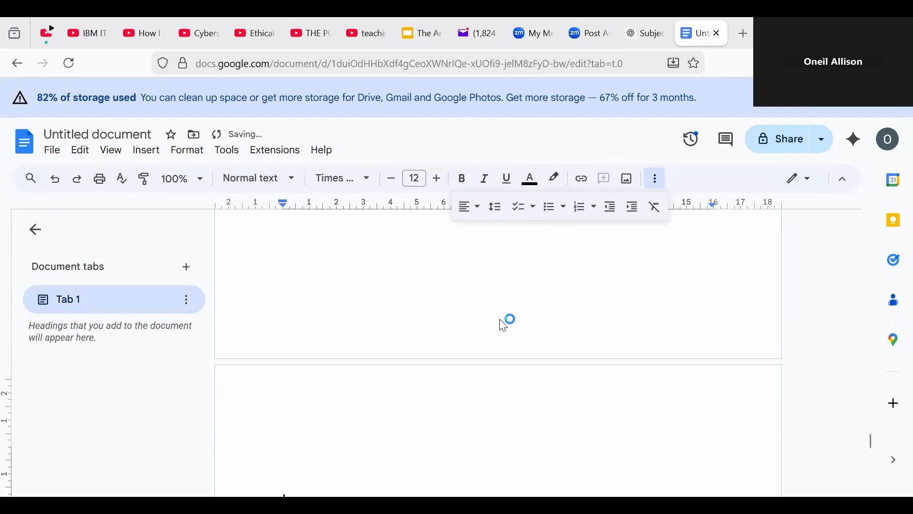
key("BackSpace")
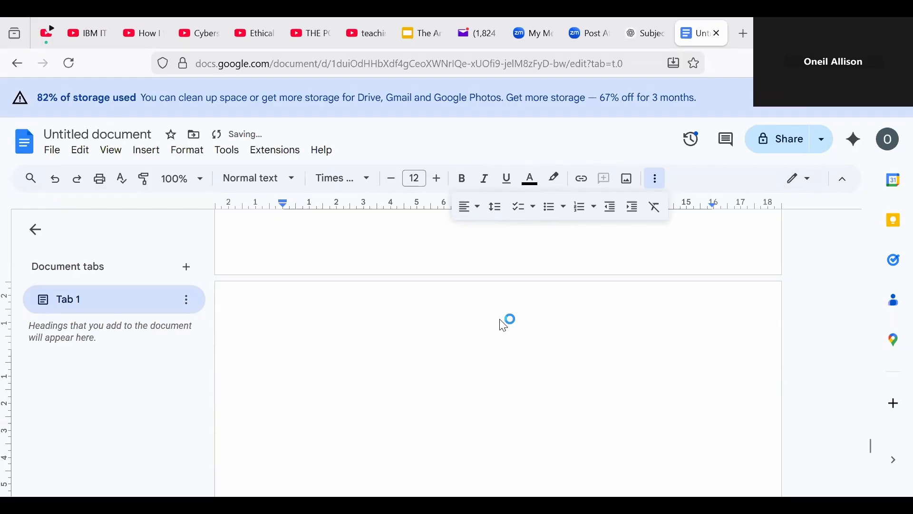
key("Up")
key("Down")
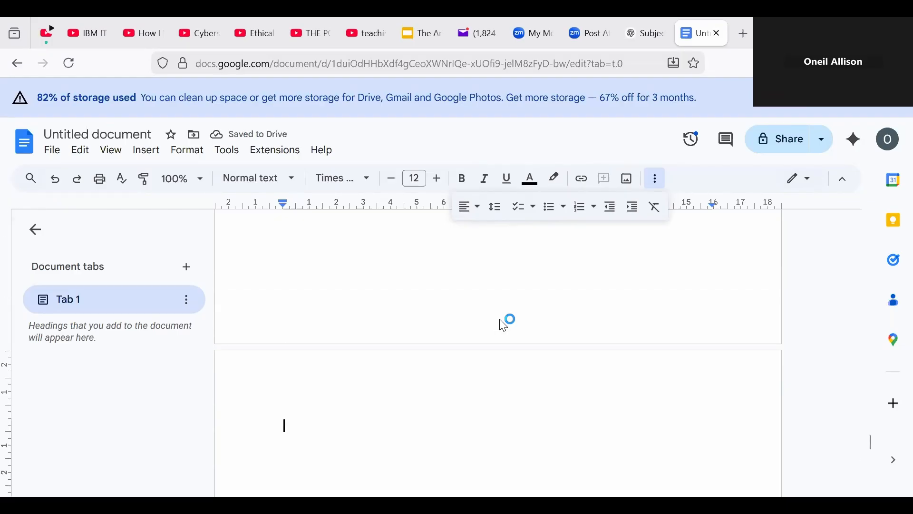
type("Artifact One")
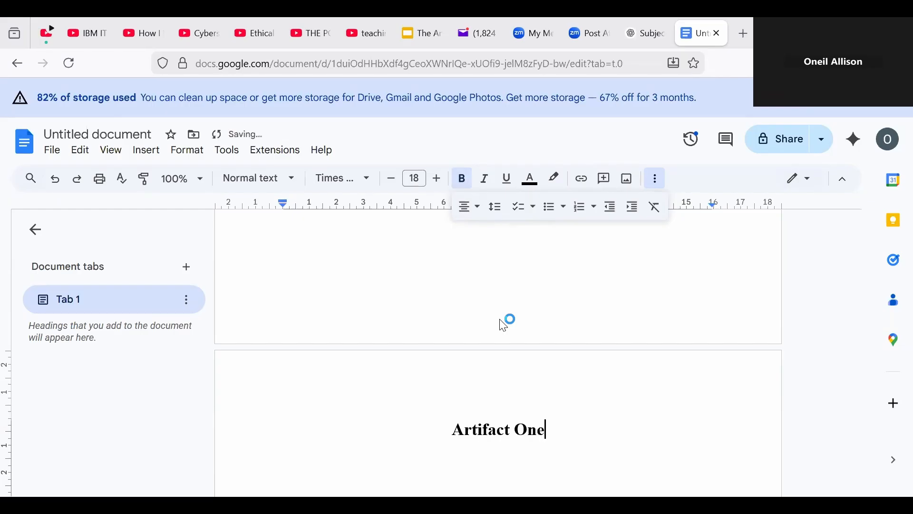
key("BackSpace")
key("BackSpace")
key("BackSpace")
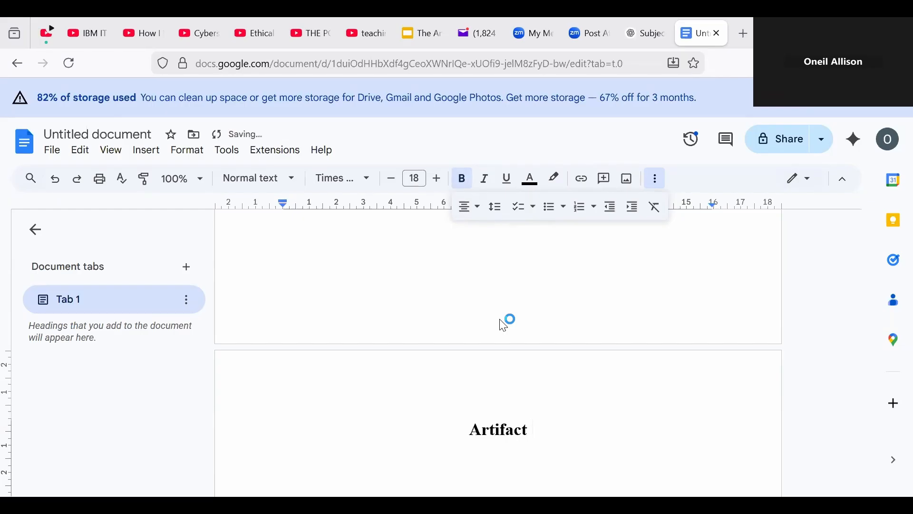
type("Three")
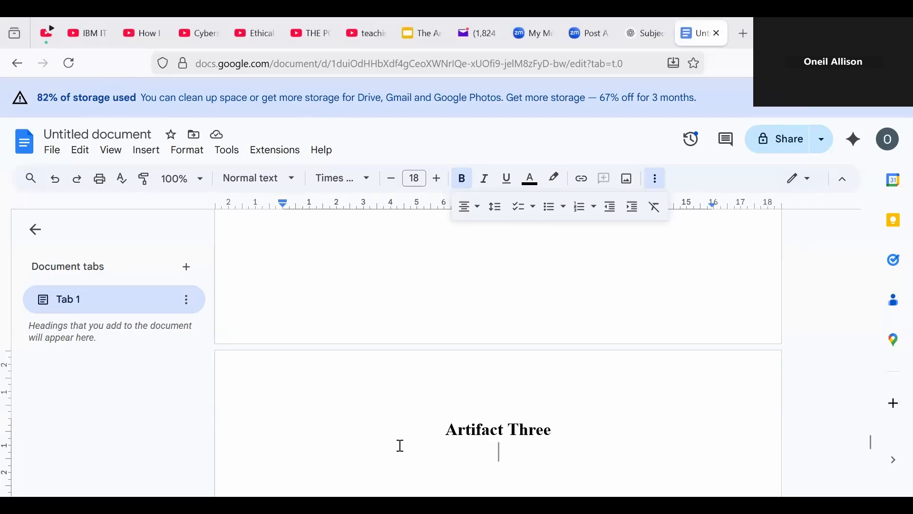
key("Return")
key("Return")
key("Return")
key("Return")
key("Return")
key("Return")
key("Return")
key("Return")
key("Return")
key("Return")
key("Return")
key("Return")
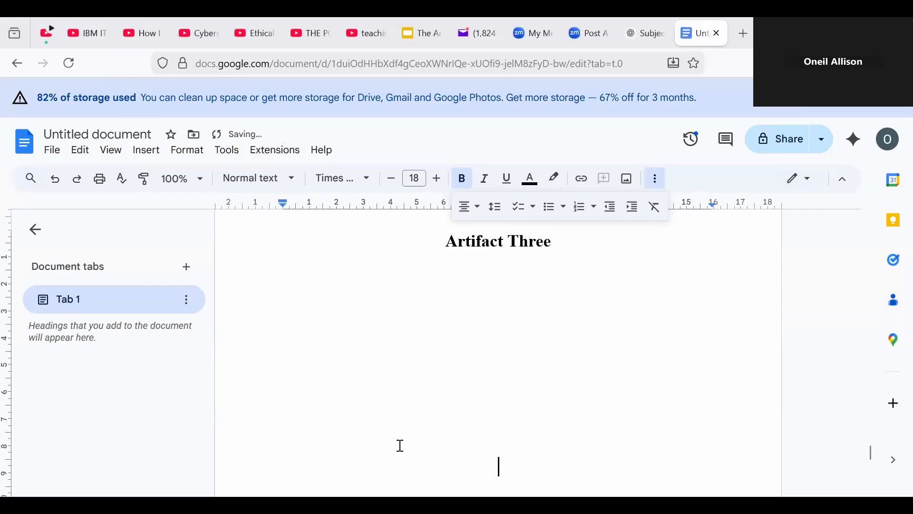
key("Return")
key("Return")
key("Return")
key("Return")
key("Return")
key("Return")
key("Return")
key("Return")
key("Return")
key("Return")
key("Return")
key("Return")
key("Return")
key("Return")
key("Return")
key("Return")
key("Return")
key("Return")
key("Return")
key("Return")
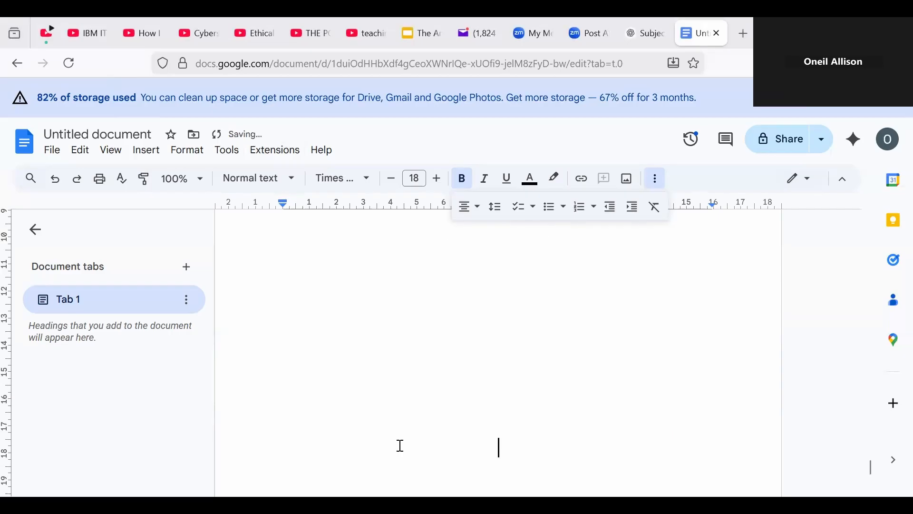
Step: Type 'Reflection One' at the top of page 7 and copy the heading
key("Return")
key("Return")
key("Return")
key("Return")
key("Return")
key("Return")
key("Return")
key("Return")
key("Return")
key("Return")
key("Return")
key("Return")
key("Return")
key("Return")
key("Return")
key("Return")
key("Return")
key("Return")
key("Return")
key("Return")
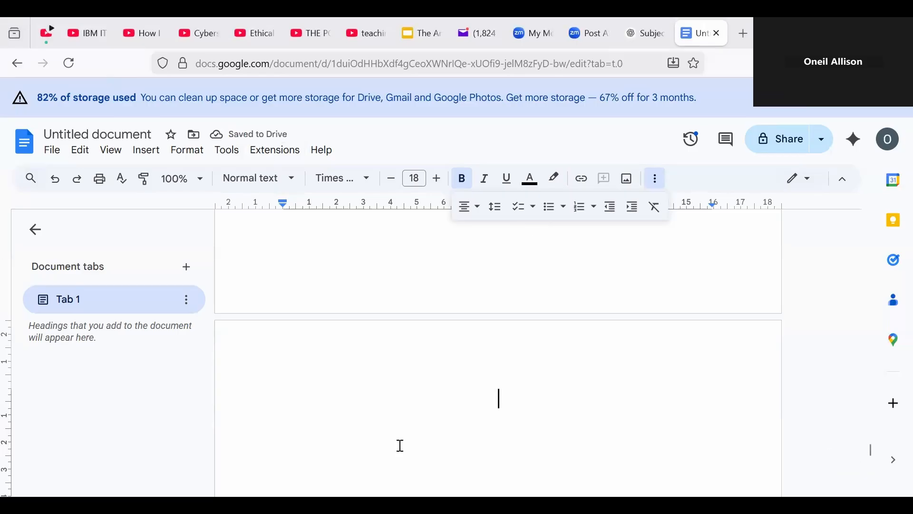
type("Refle")
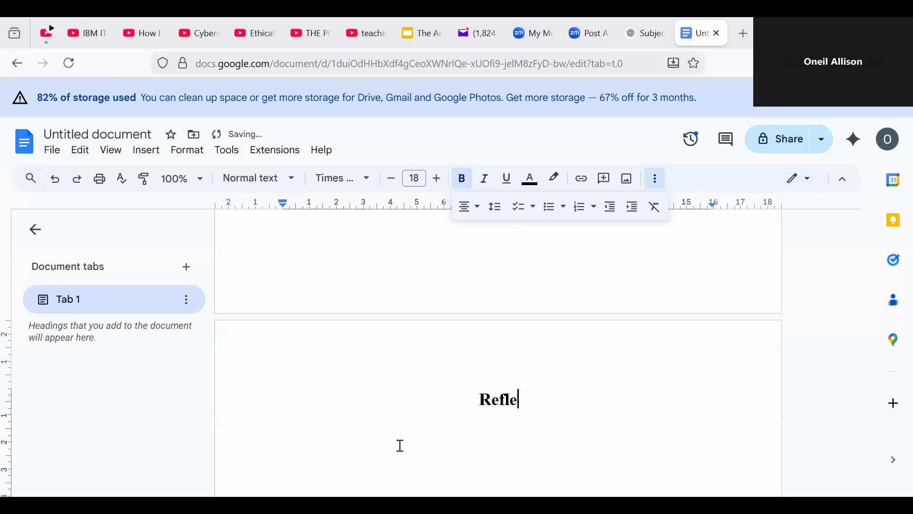
type("ction One")
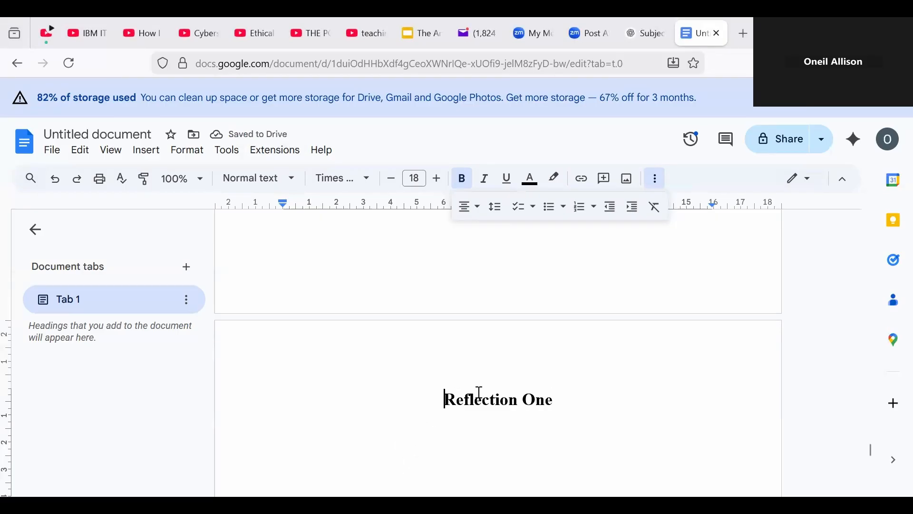
left_click_drag(443, 398, 568, 397)
left_click(467, 408)
left_click_drag(448, 401, 553, 404)
key("ctrl+c")
right_click(538, 401)
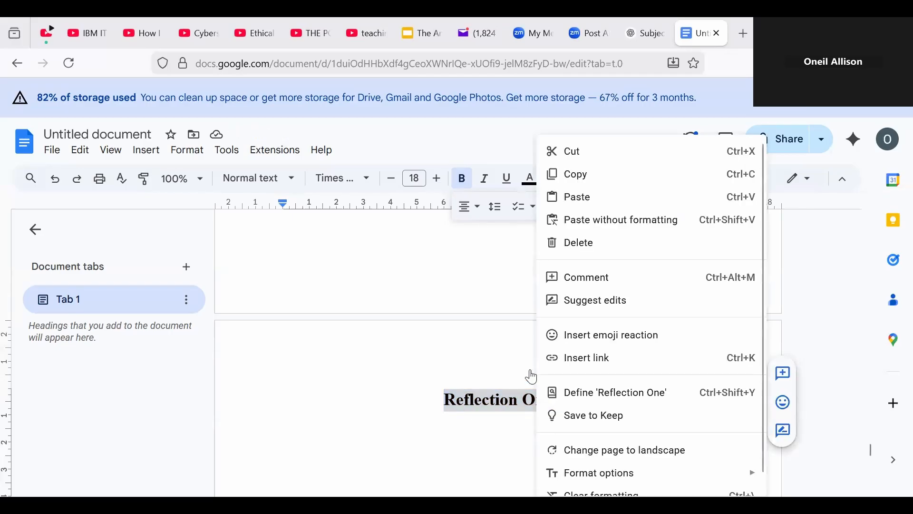
left_click(585, 173)
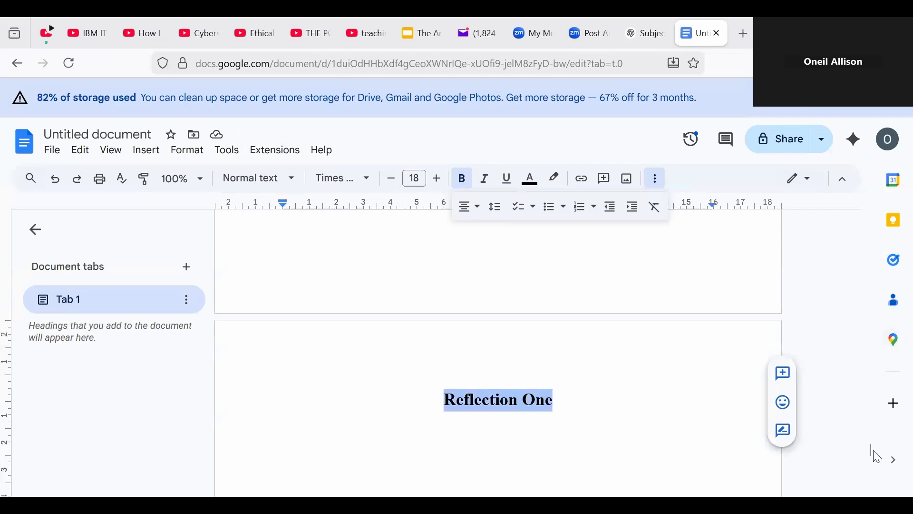
left_click(699, 466)
Step: Paste the heading on page 8, retitle it 'Reflection Two', and add blank lines below
key("Return")
key("Return")
key("Return")
key("Return")
key("Return")
key("Return")
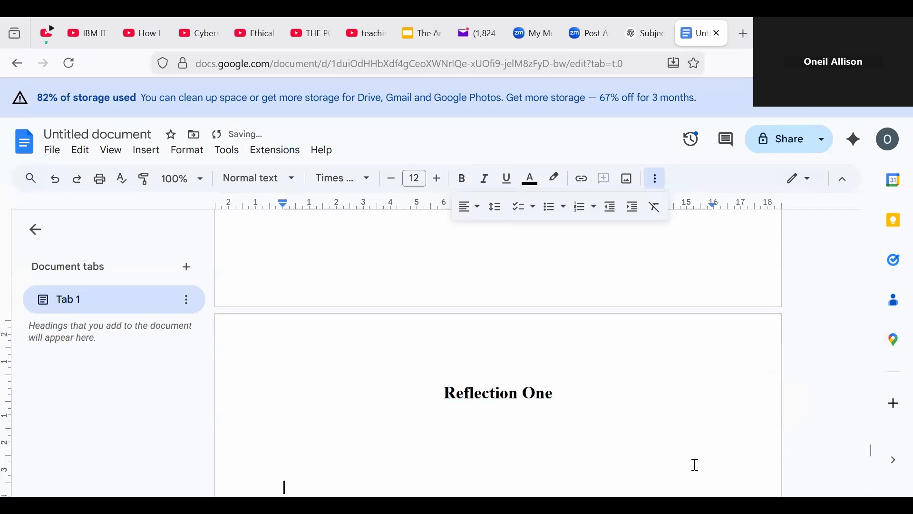
key("Return")
key("Return")
key("Return")
key("Return")
key("Return")
key("Return")
key("Return")
key("Return")
key("Return")
key("Return")
key("Return")
key("Return")
key("Return")
key("Return")
key("Return")
key("Return")
key("Return")
key("Return")
key("Return")
key("Return")
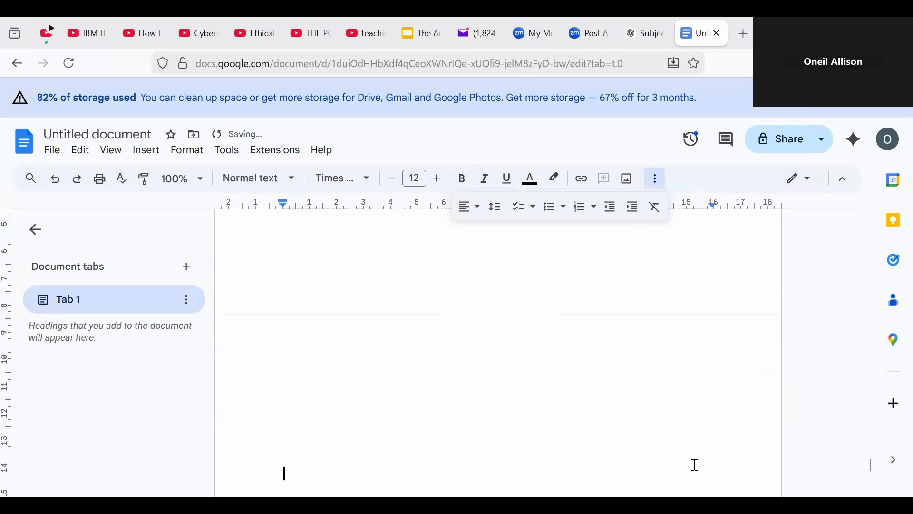
key("Return")
key("Return")
key("Return")
key("Return")
key("Return")
key("Return")
key("Return")
key("Return")
key("Return")
key("Return")
key("Return")
key("Return")
key("Return")
key("Return")
key("Return")
key("Return")
key("Return")
key("Return")
key("Return")
key("Return")
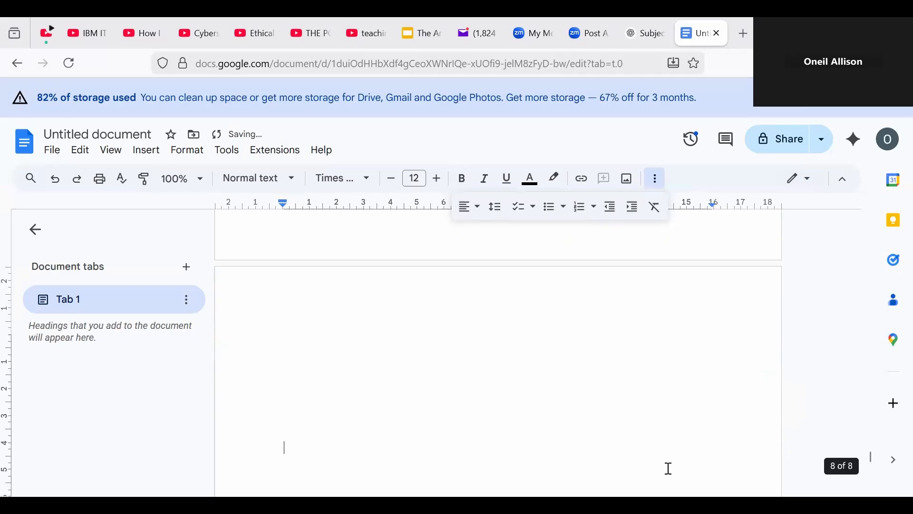
double_click(424, 304)
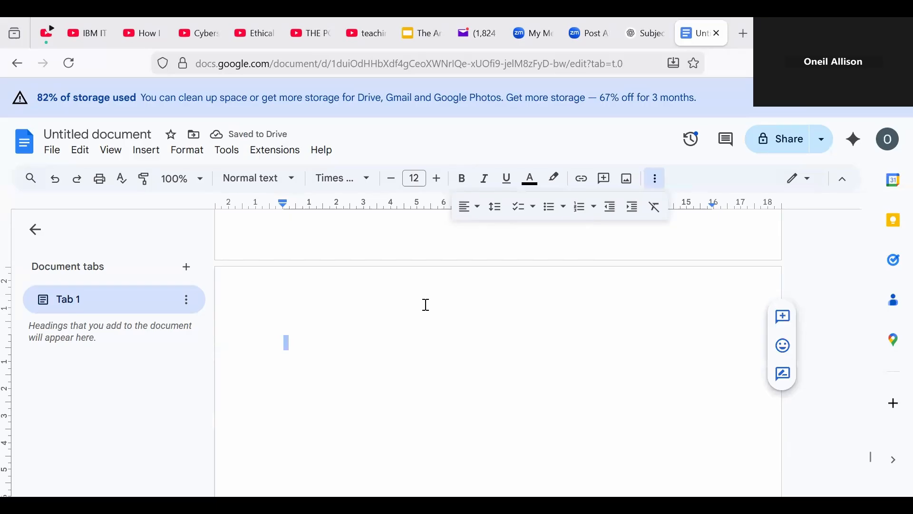
key("ctrl+v")
key("BackSpace")
key("BackSpace")
key("BackSpace")
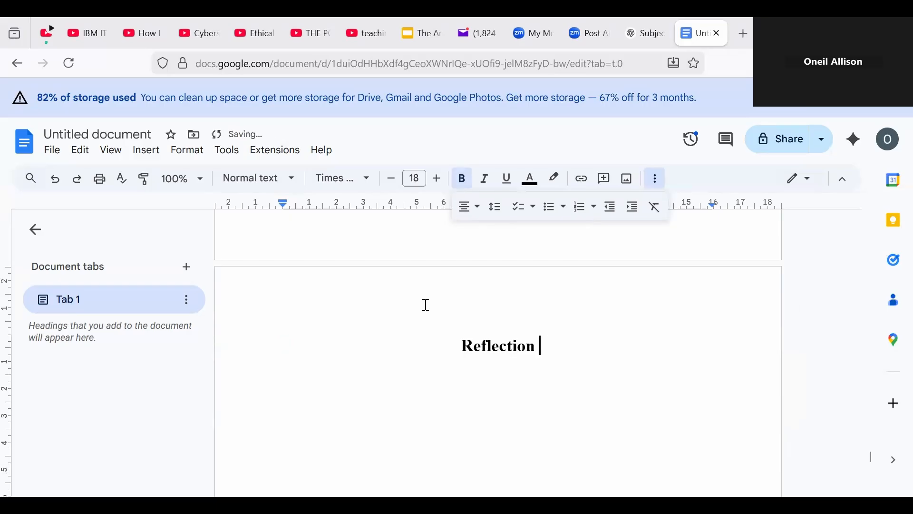
type("TW")
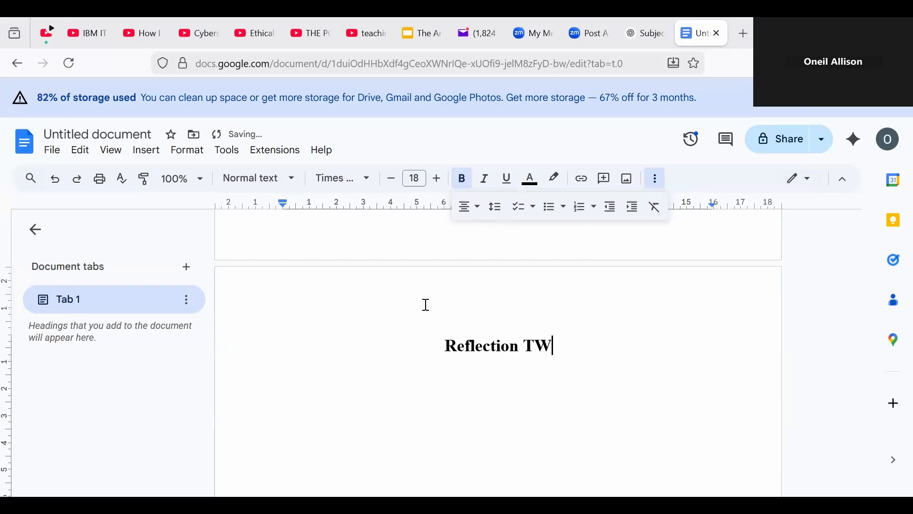
key("BackSpace")
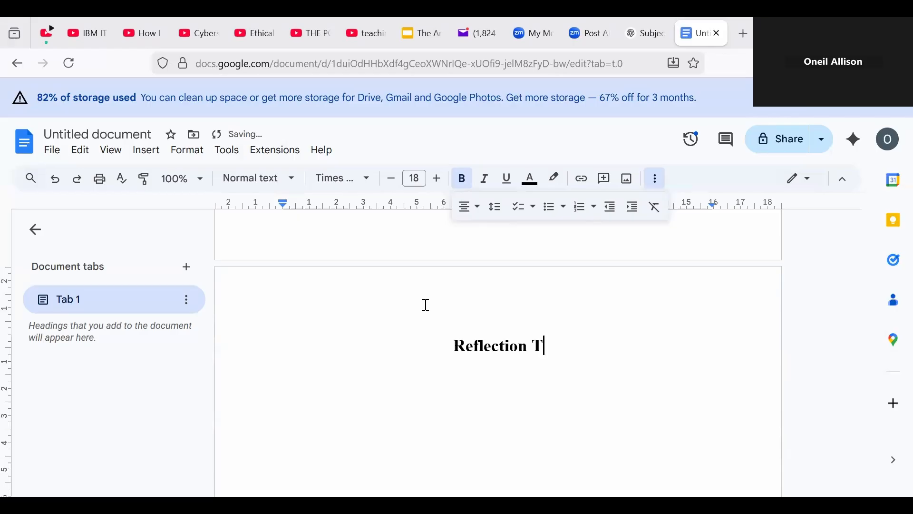
type("wo")
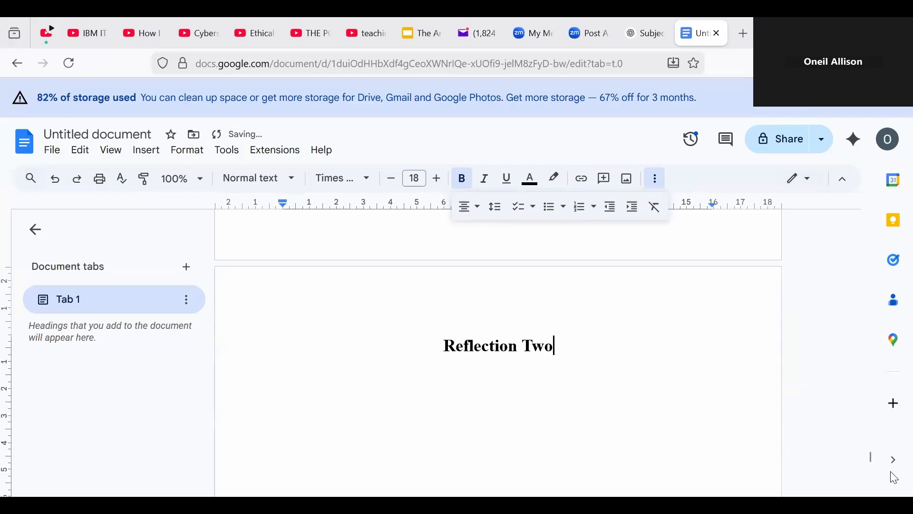
mouse_move(869, 461)
left_mouse_down()
mouse_move(870, 473)
mouse_move(873, 459)
left_mouse_up()
key("Return")
key("Return")
key("Return")
key("Return")
key("Return")
key("Return")
key("Return")
key("Return")
key("Return")
key("Return")
key("Return")
key("Return")
key("Return")
key("Return")
key("Return")
key("Return")
key("Return")
key("Return")
key("Return")
key("Return")
key("Return")
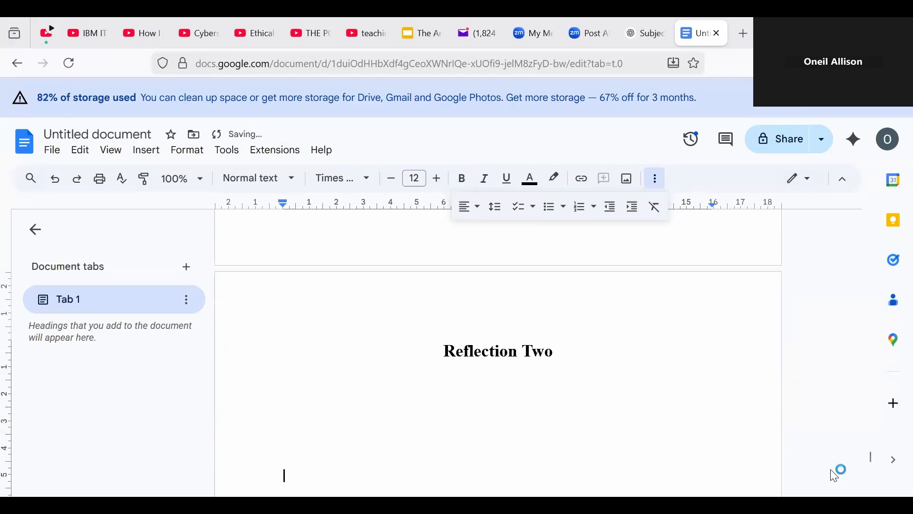
key("Return")
key("Return")
key("Return")
key("Return")
key("Return")
key("Return")
key("Return")
key("Return")
key("Return")
key("Return")
key("Return")
key("Return")
key("Return")
key("Return")
key("Return")
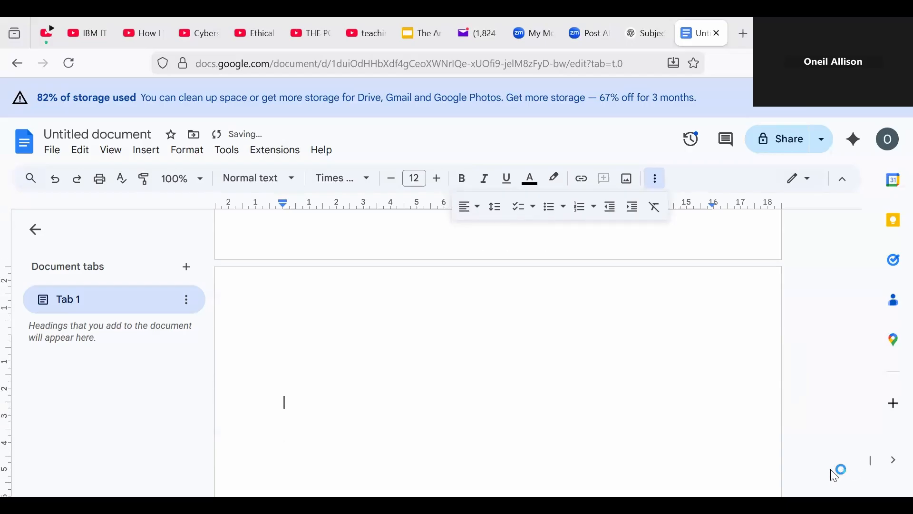
Step: Paste the copied heading on the new page and change it to 'Reflection Two'
key("BackSpace")
scroll(837, 476, "up", 2)
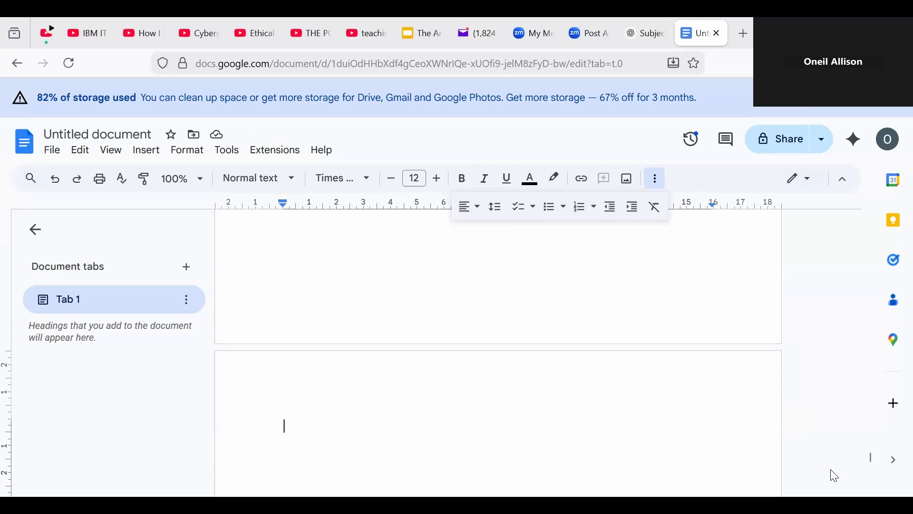
type("Reflection One")
key("BackSpace")
key("BackSpace")
key("BackSpace")
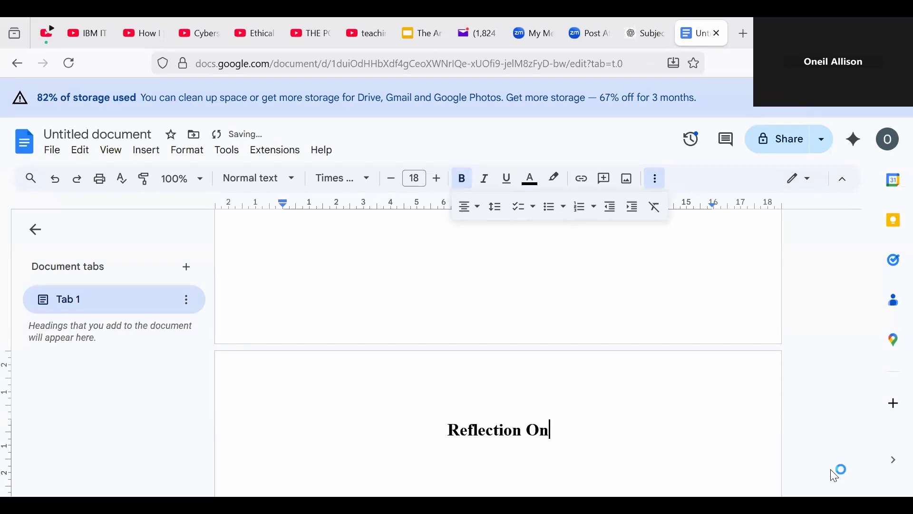
type("Two")
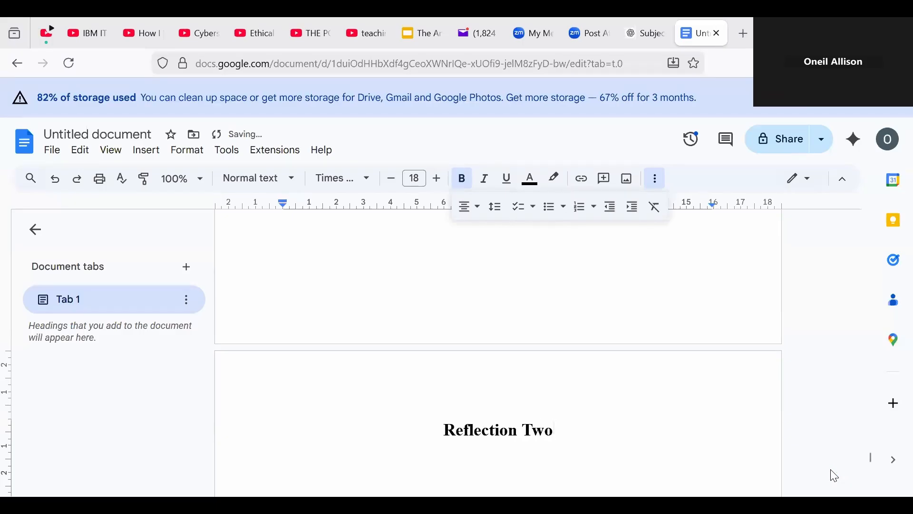
Step: Add blank lines to the next page, paste the bold centred Reflection One heading, then insert a page break
key("Up")
key("Down")
key("Down")
key("Down")
key("Down")
key("Down")
key("Down")
key("Down")
key("Down")
key("Down")
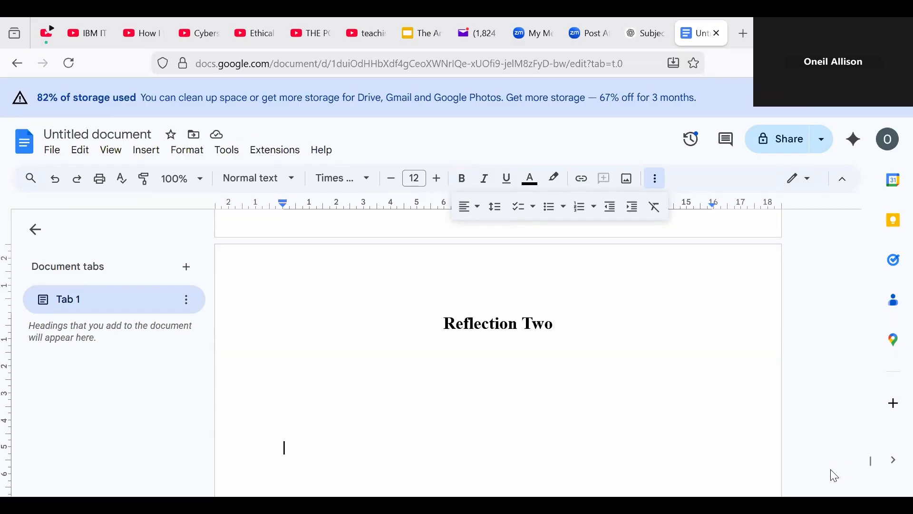
key("Return")
key("Return")
key("Return")
key("Return")
key("Return")
key("Return")
key("Return")
key("Return")
key("Return")
key("Return")
key("Return")
key("Return")
key("Return")
key("Return")
key("Return")
key("Return")
key("Return")
key("Return")
key("Return")
key("Return")
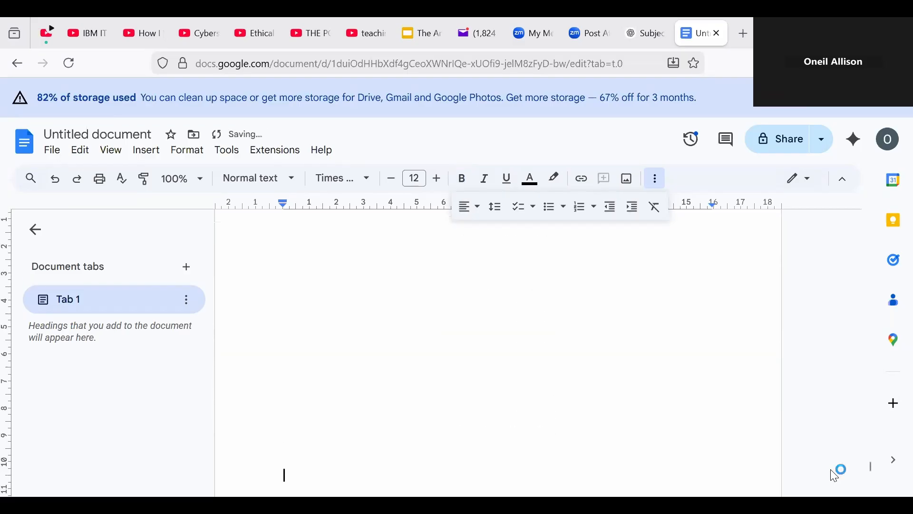
key("Return")
key("Return")
key("Return")
key("Return")
key("Return")
key("Return")
key("Return")
key("Return")
key("Return")
key("Return")
key("Return")
key("Return")
key("Return")
key("Return")
key("Return")
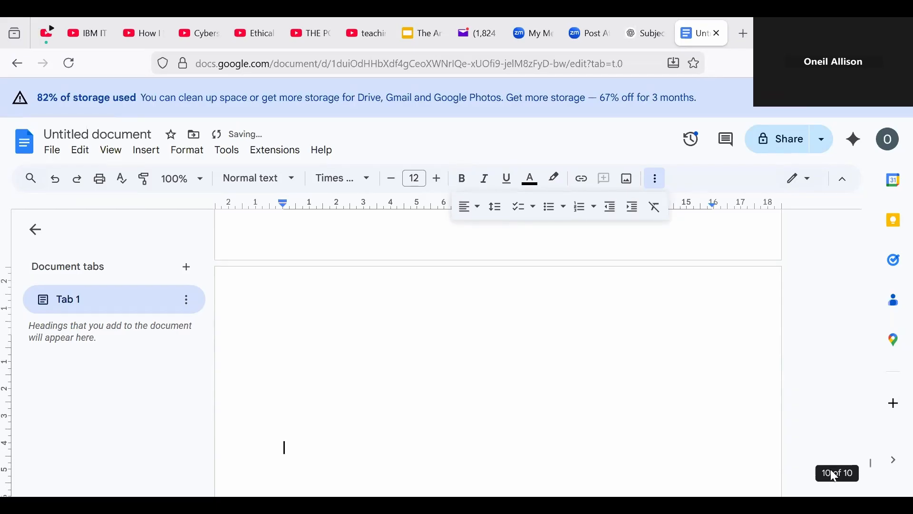
key("Up")
key("Up")
key("Down")
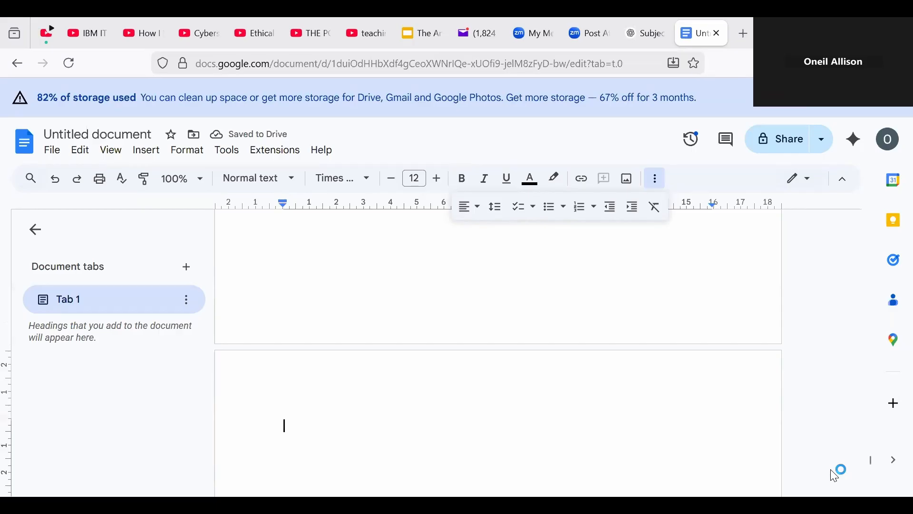
type("Reflection One")
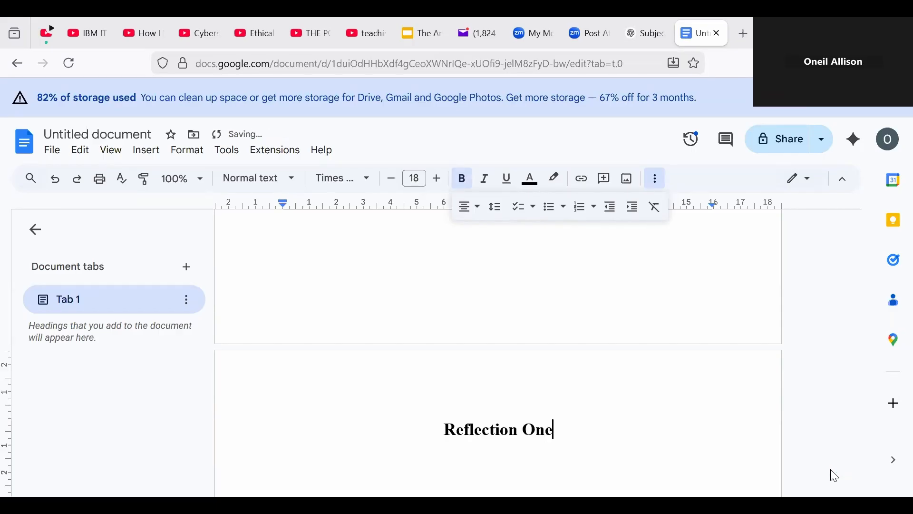
scroll(836, 476, "down", 5)
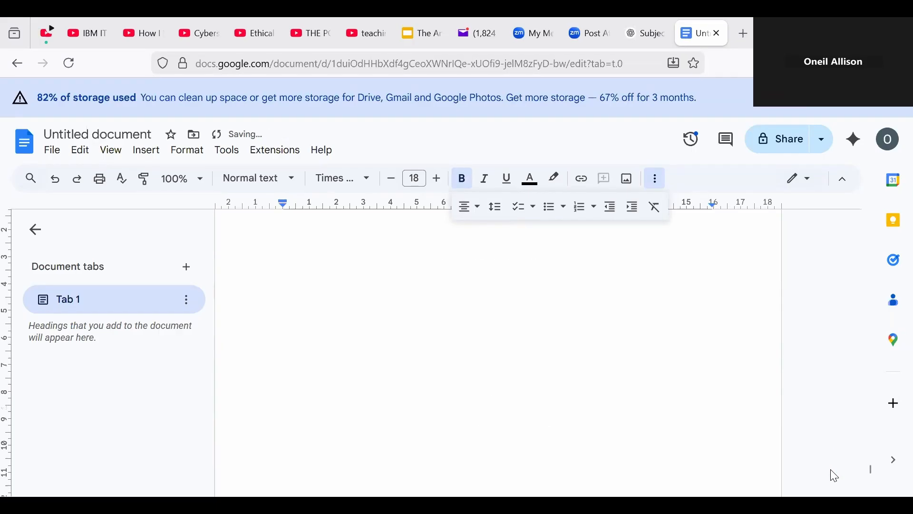
scroll(835, 475, "down", 3)
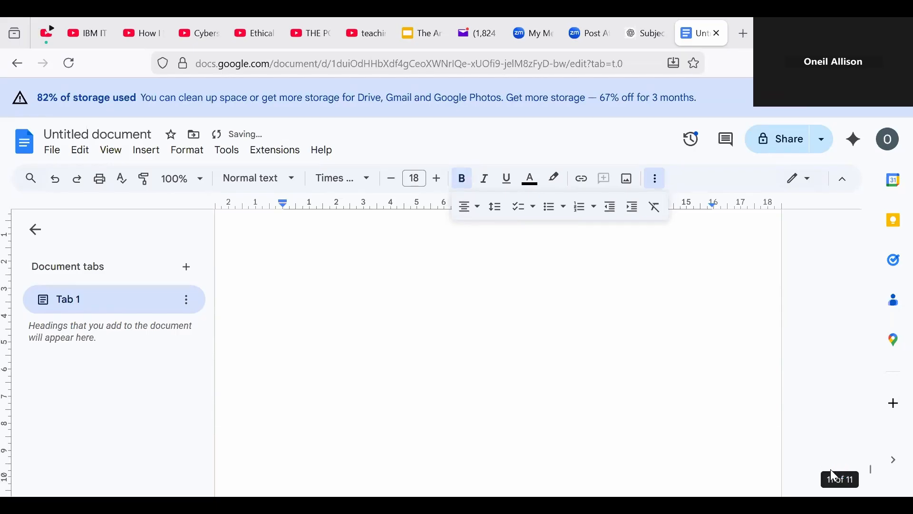
key("ctrl+Return")
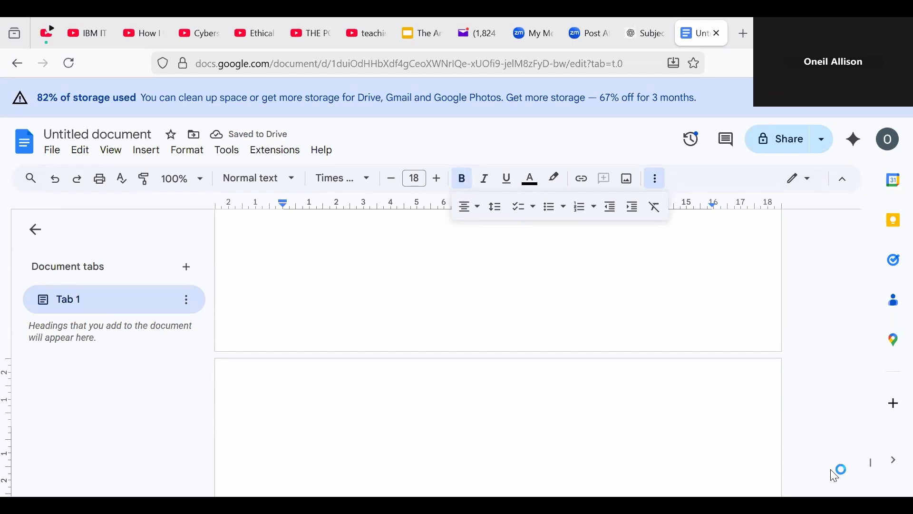
Step: Type the 'Group Report' heading on the new blank page
scroll(836, 476, "down", 6)
key("Down")
type("Group ")
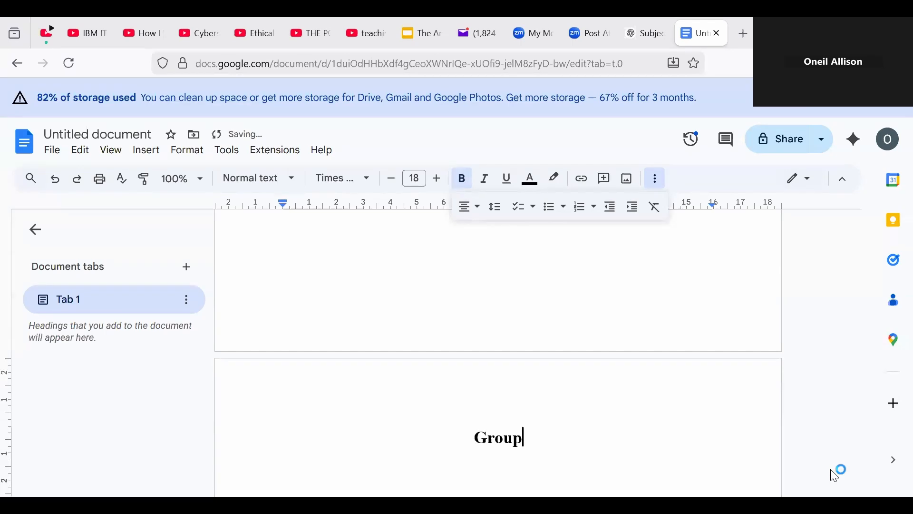
type("Report")
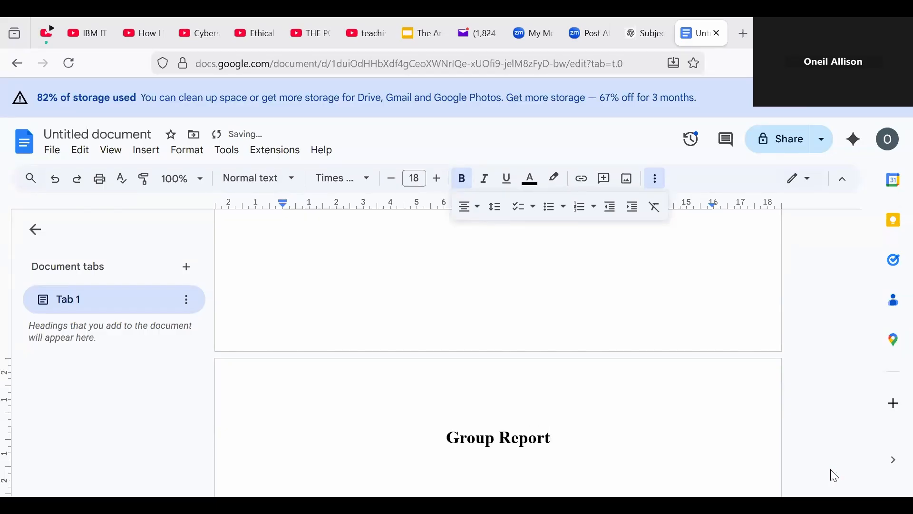
Step: Head the following page with 'Oral Presentation Plan'
key("Return")
key("Return")
key("Return")
key("Return")
key("Return")
key("Return")
key("Return")
key("Return")
key("Return")
key("Return")
key("Return")
key("Return")
key("Return")
key("Return")
key("Return")
key("Return")
key("Return")
key("Return")
key("Return")
key("Return")
key("Return")
key("Return")
key("Return")
key("Return")
key("Return")
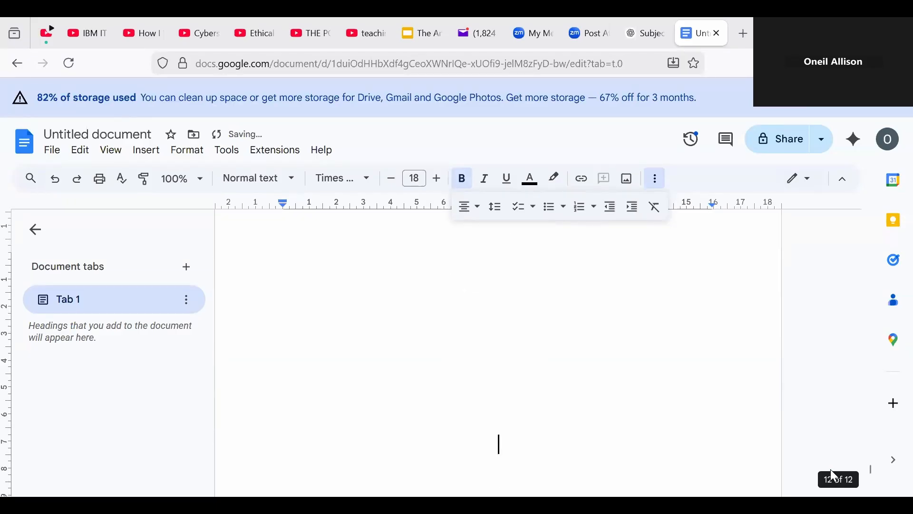
key("Up")
key("Up")
key("Down")
key("Down")
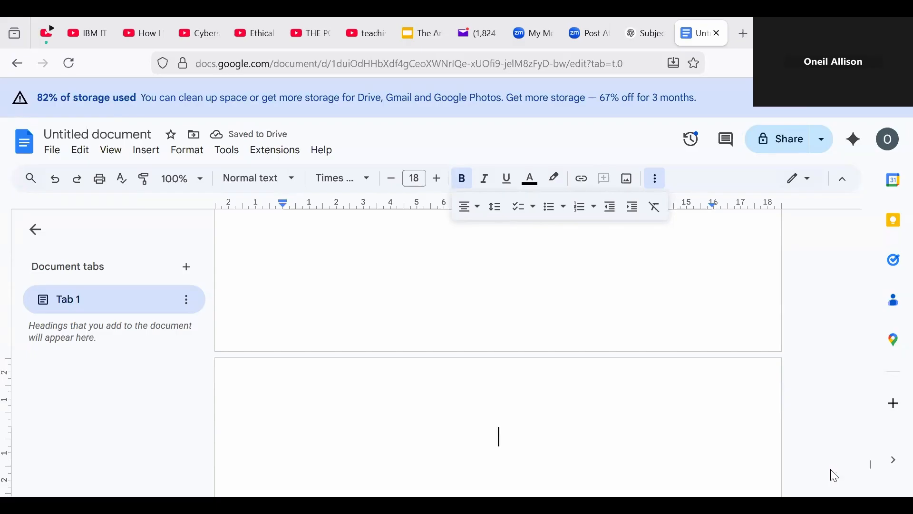
type("Oral")
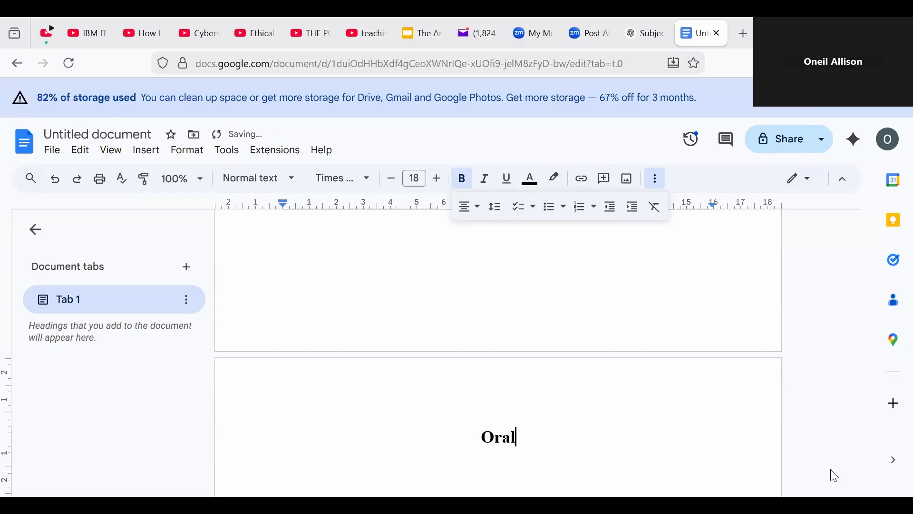
type(" Prese")
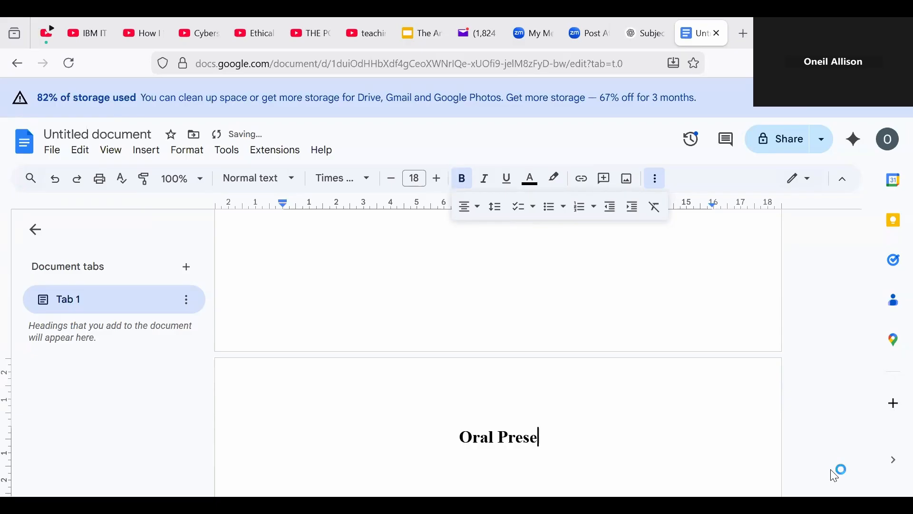
type("ntation ")
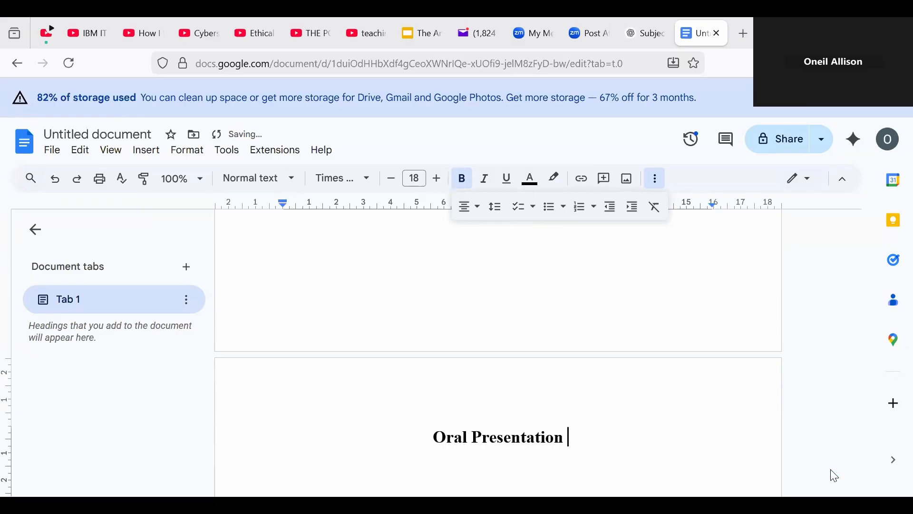
type("Plan")
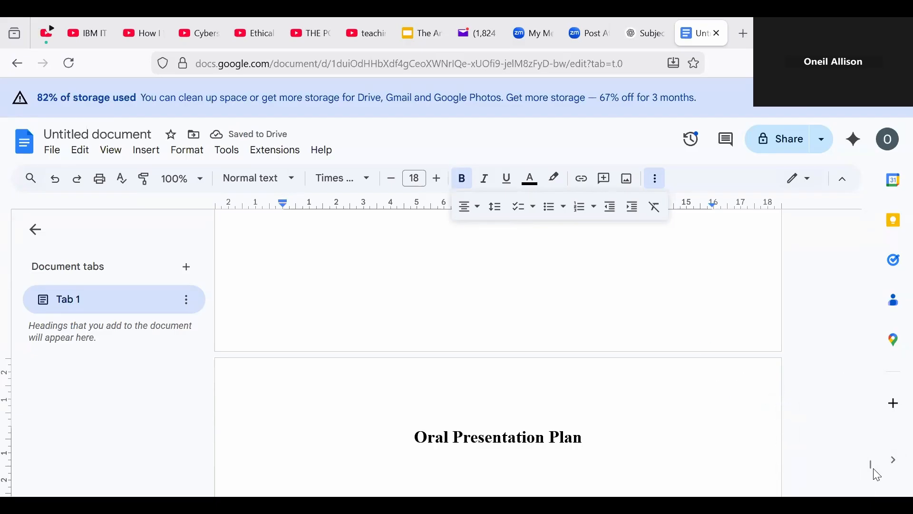
Step: Scroll back through the document and put the caret at the end of the Plan of Investigation heading
left_click_drag(871, 463, 885, 274)
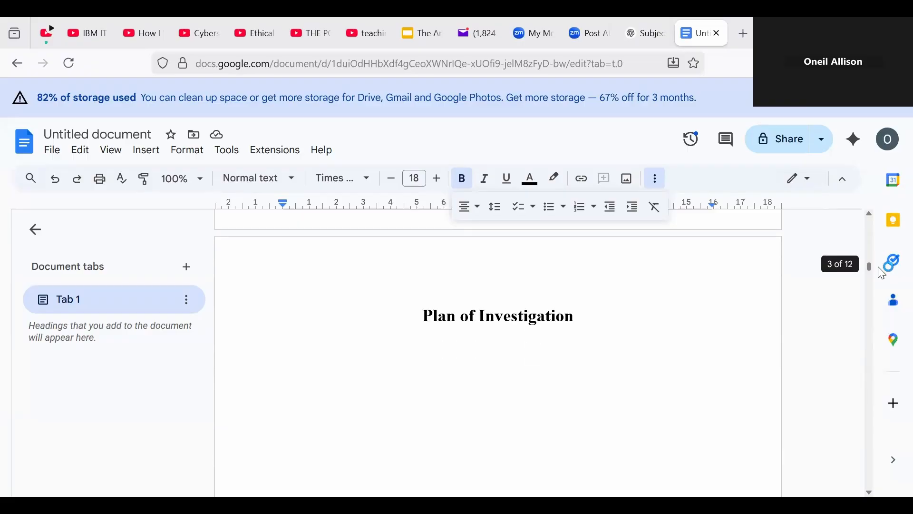
mouse_move(884, 275)
left_mouse_down()
mouse_move(889, 220)
mouse_move(887, 276)
left_mouse_up()
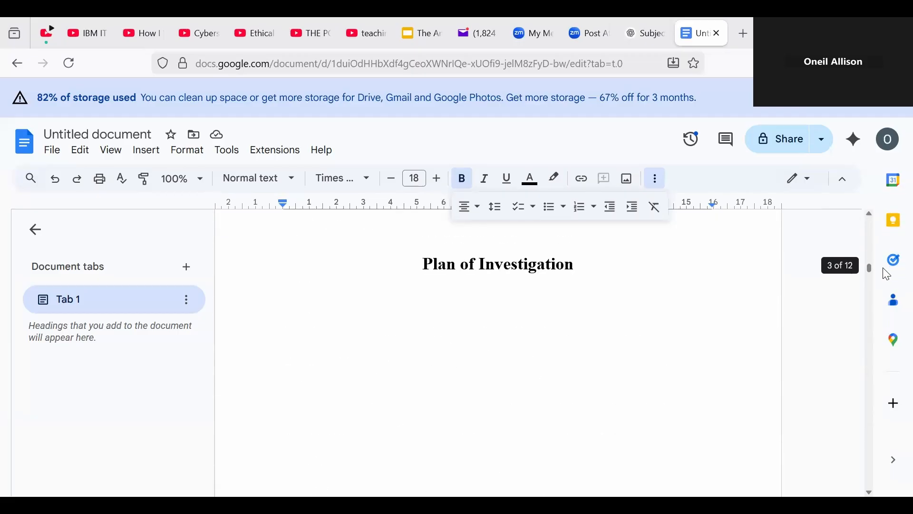
left_click(490, 316)
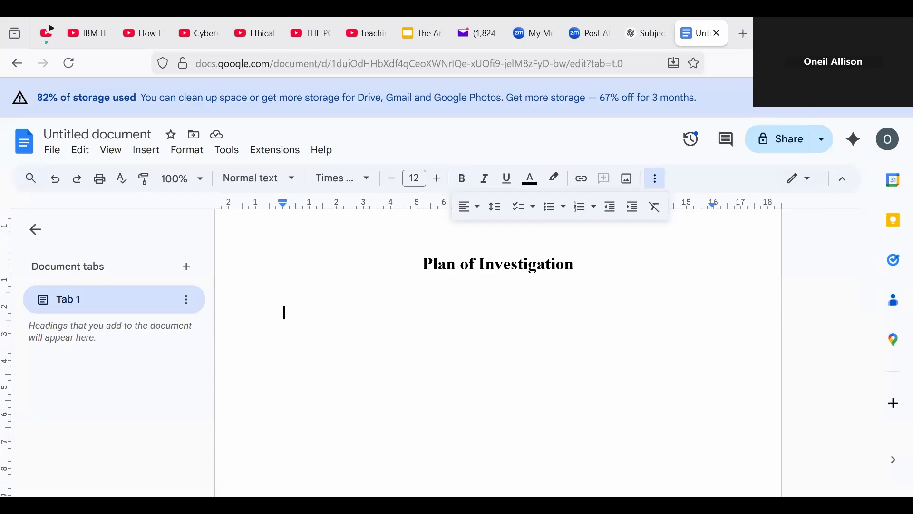
key("BackSpace")
Step: Copy the cover title 'How Does Domestic Abuse Affect Men' and open a new browser tab
left_click_drag(872, 270, 871, 219)
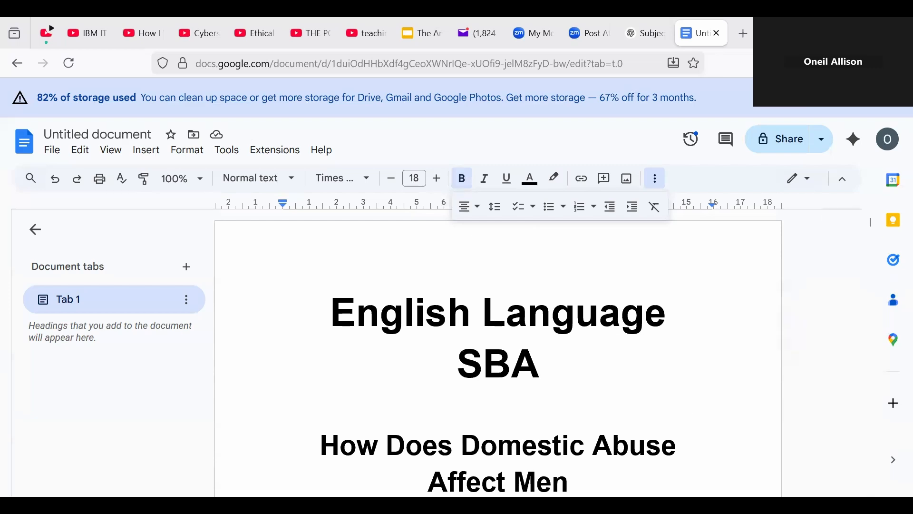
left_click_drag(321, 448, 544, 268)
right_click(535, 260)
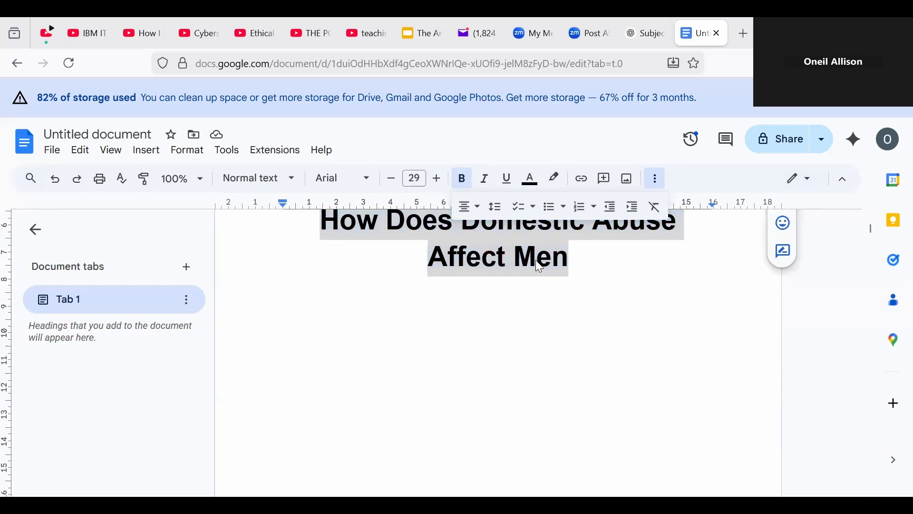
left_click(589, 174)
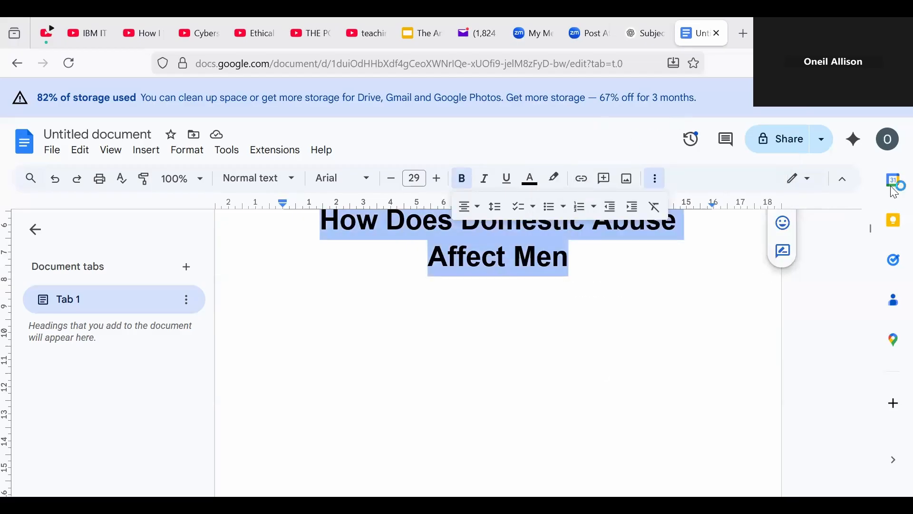
key("ctrl+t")
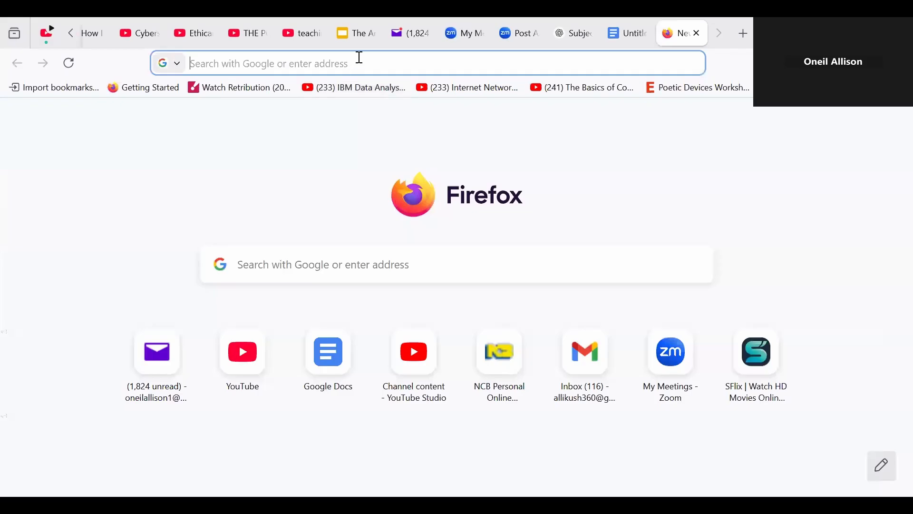
Step: Paste 'How Does Domestic Abuse Affect Men' into the address bar and search Google for it
right_click(360, 64)
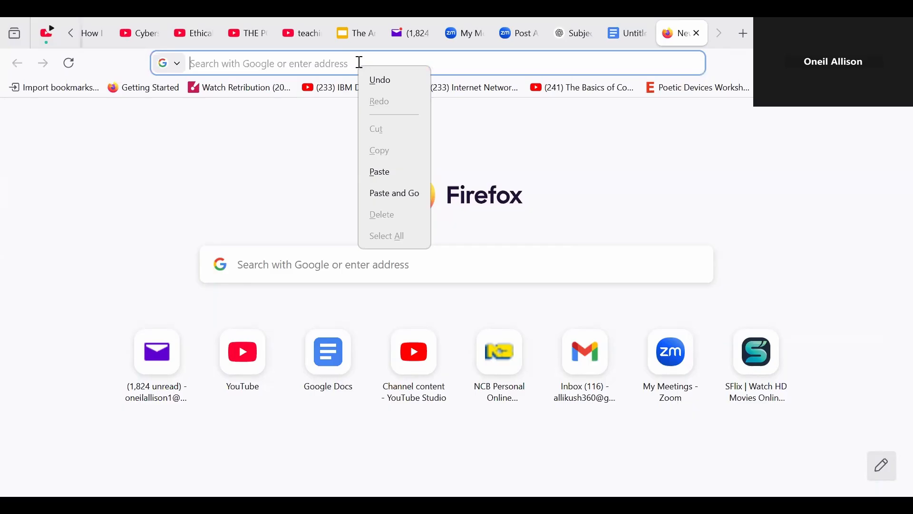
left_click(304, 66)
key("ctrl+v")
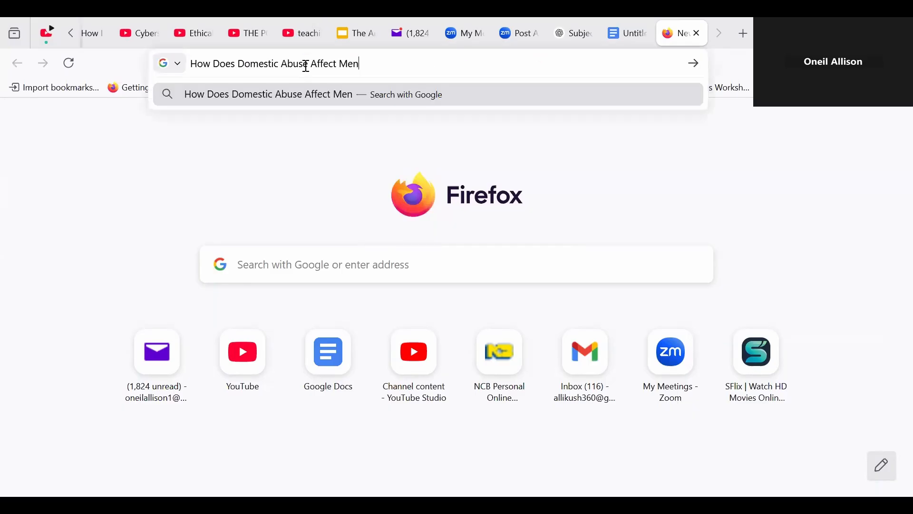
key("Return")
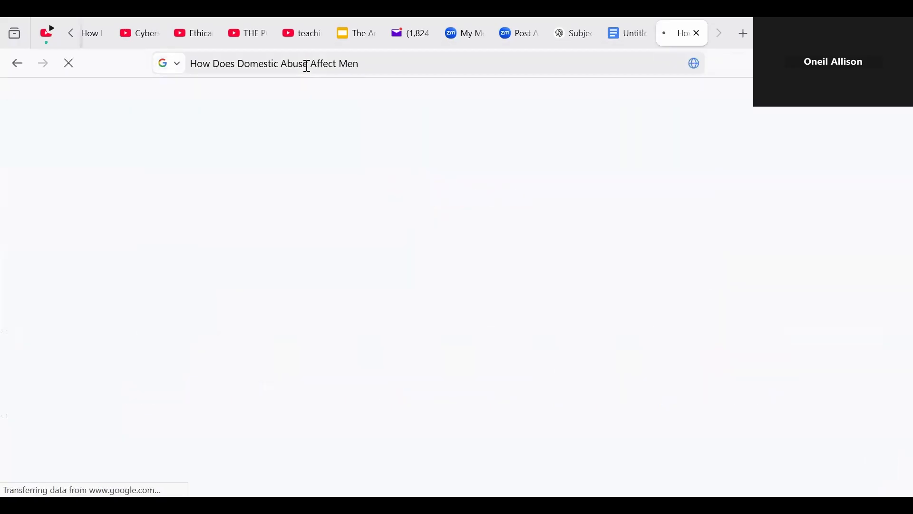
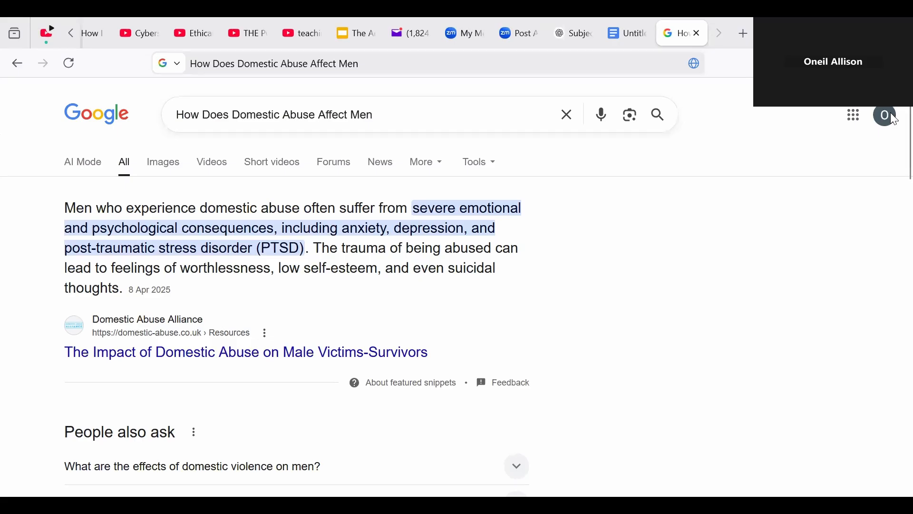
Step: Open the HelpGuide.org result 'Domestic Violence Against Men: Help and Resources'
scroll(892, 143, "down", 8)
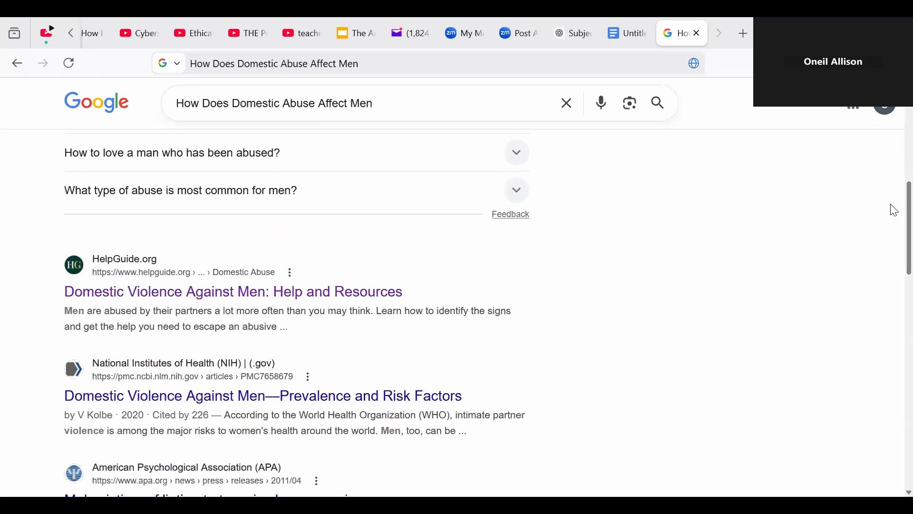
left_click(287, 295)
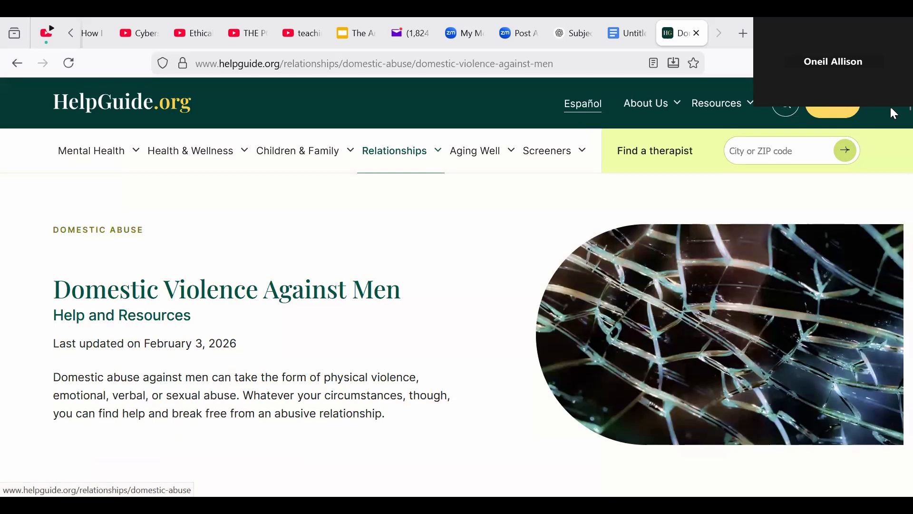
scroll(892, 171, "down", 15)
scroll(894, 204, "down", 15)
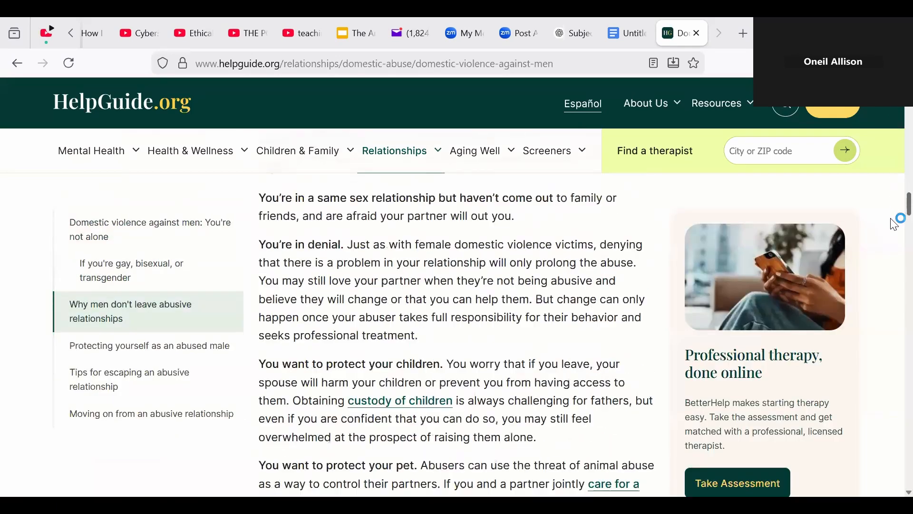
scroll(894, 269, "up", 20)
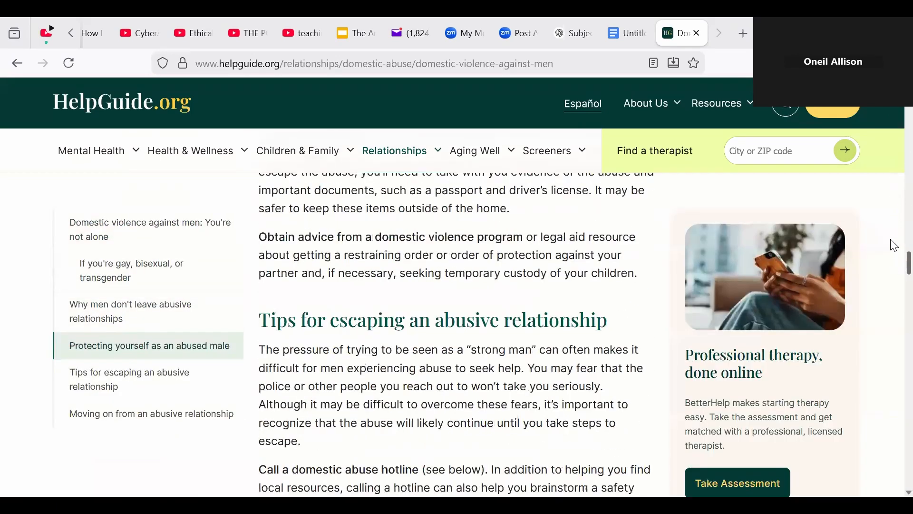
scroll(893, 109, "up", 8)
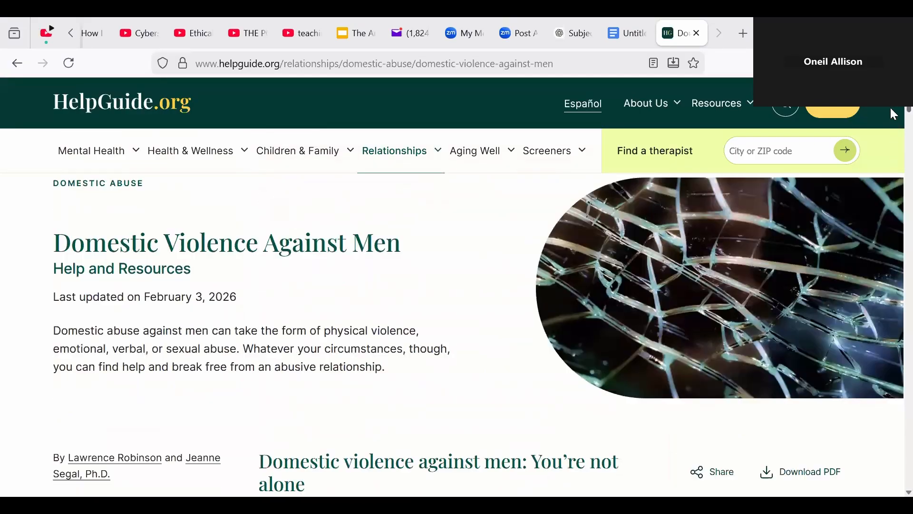
scroll(893, 110, "down", 3)
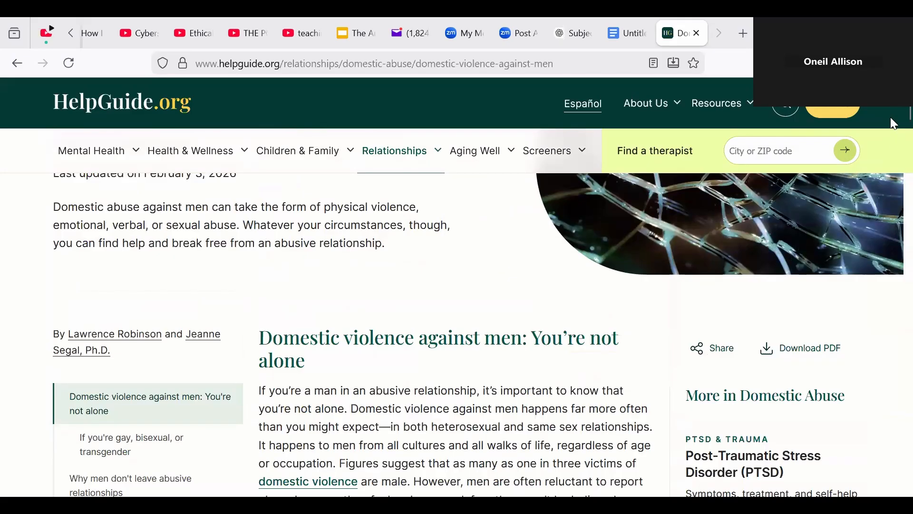
scroll(890, 117, "up", 3)
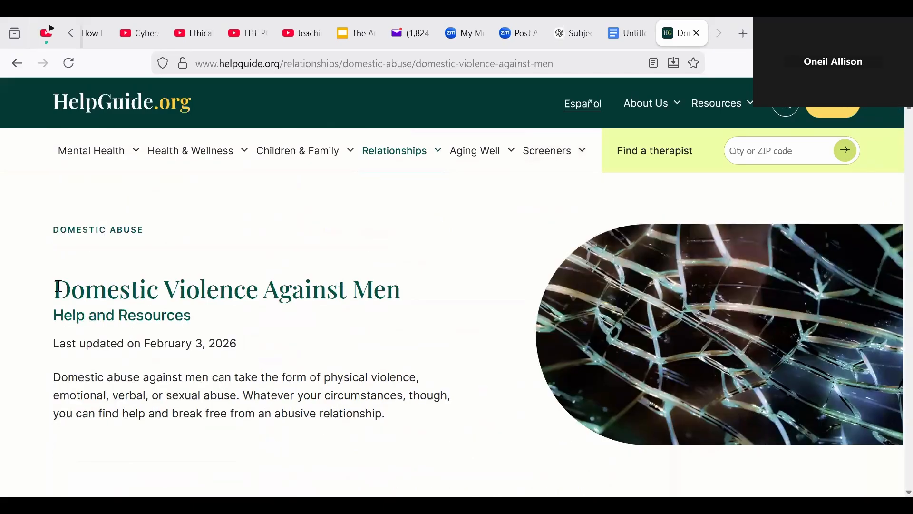
Step: Select and copy the HelpGuide article from its title down through the UK Galop hotline row
left_click_drag(56, 287, 397, 219)
scroll(143, 452, "down", 4)
left_click(396, 219)
scroll(640, 399, "up", 7)
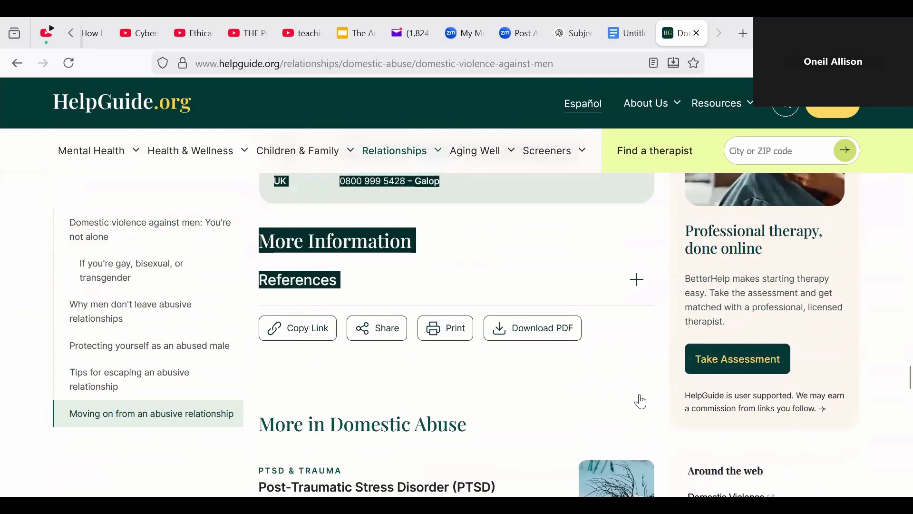
scroll(668, 469, "up", 1)
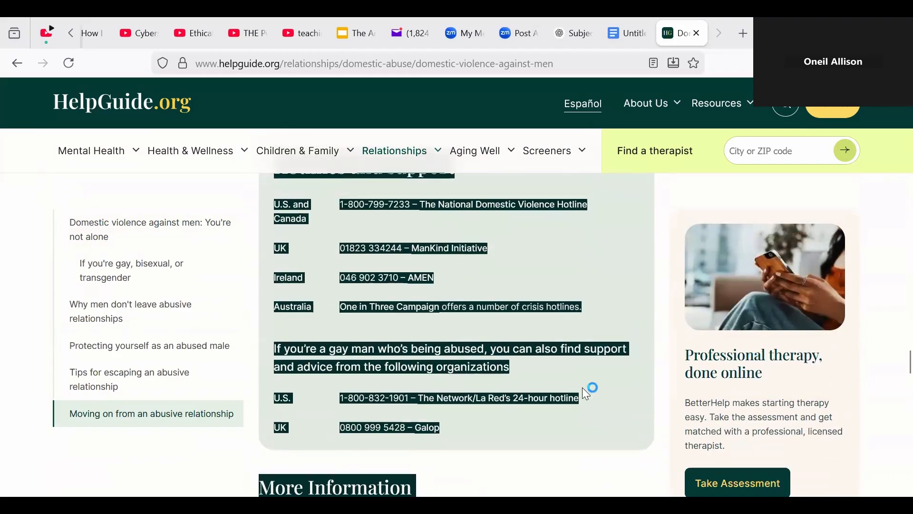
left_click(522, 399, "shift")
left_click(525, 428, "shift")
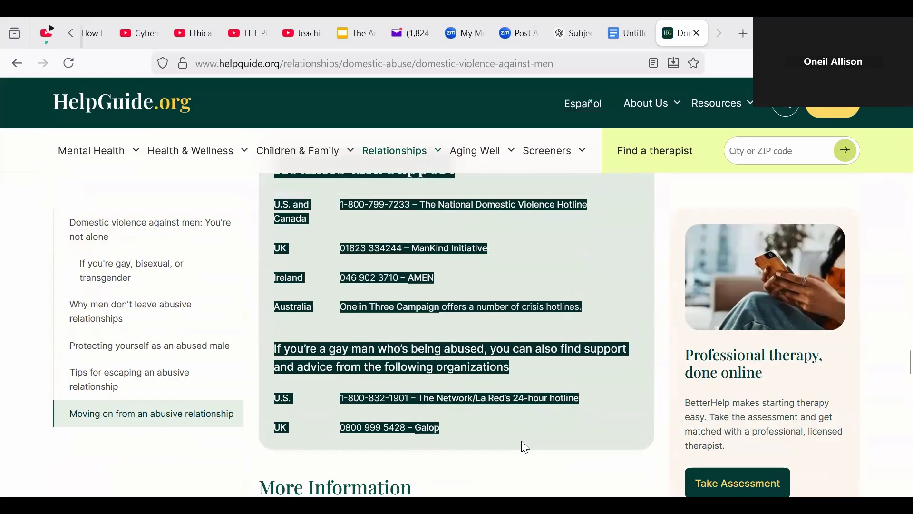
right_click(425, 341)
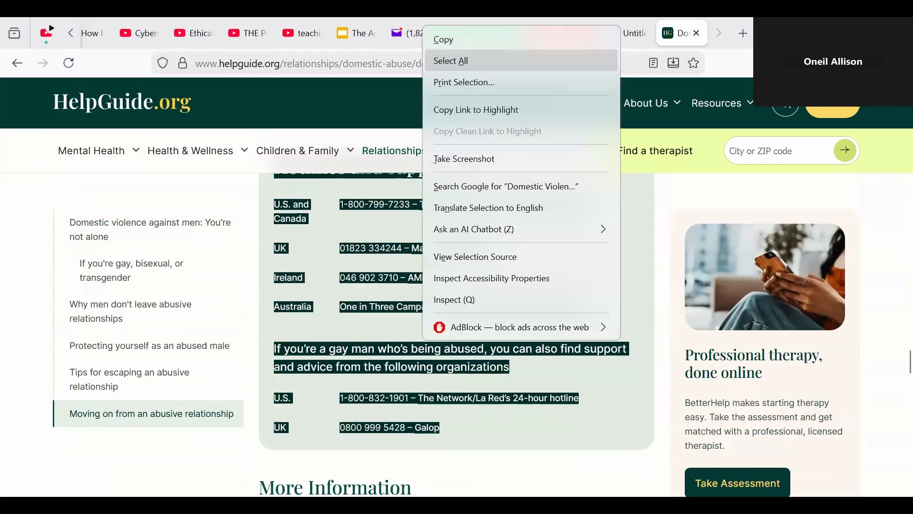
left_click(444, 40)
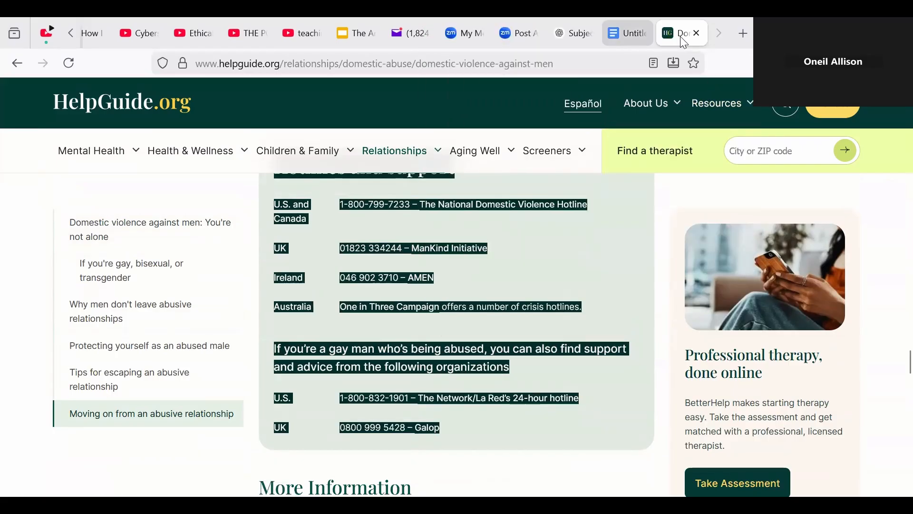
left_click(628, 33)
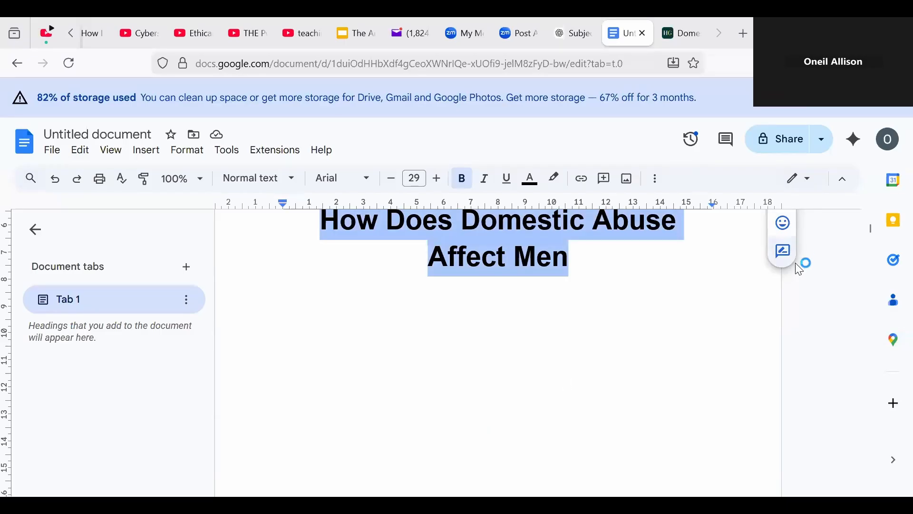
Step: Paste the copied HelpGuide article below the Artifact One heading
left_click(735, 373)
left_click_drag(868, 229, 864, 282)
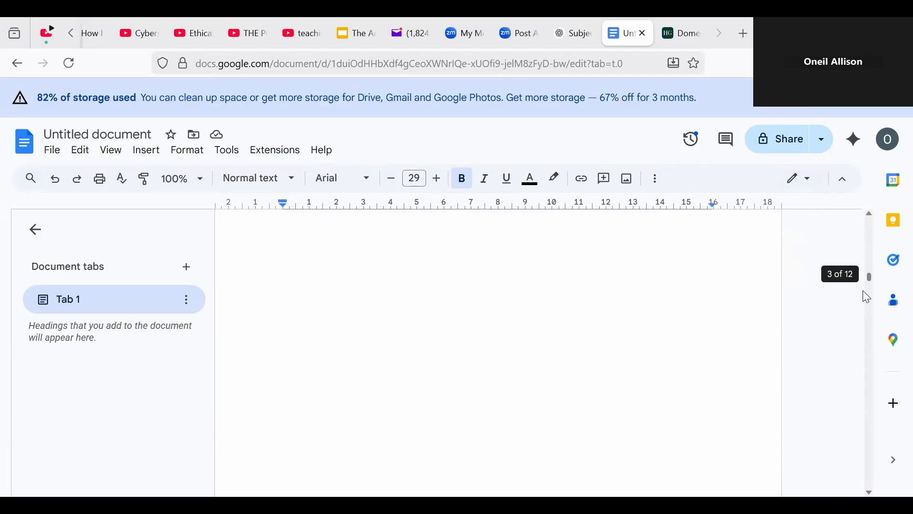
left_click(408, 360)
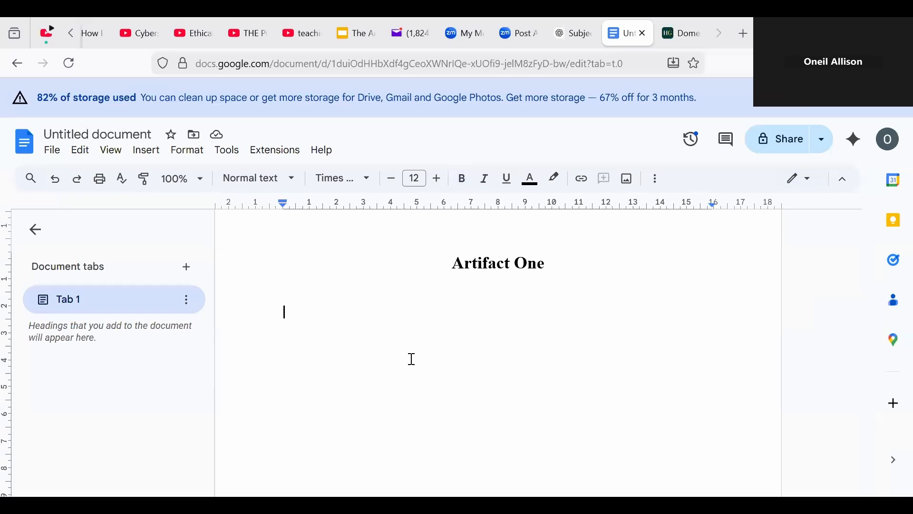
key("ctrl+v")
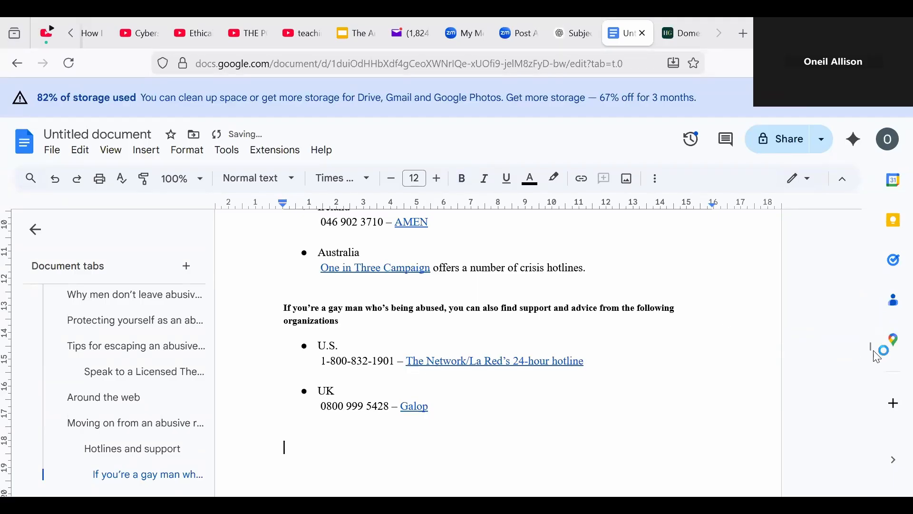
Step: Delete the empty bullet lines under the author line and add space above the first section heading
left_click_drag(872, 349, 872, 279)
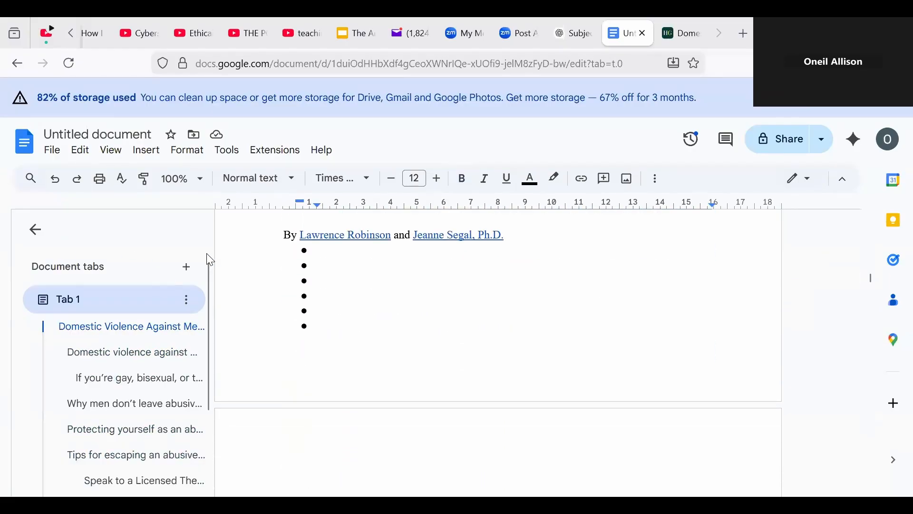
left_click_drag(292, 254, 316, 348)
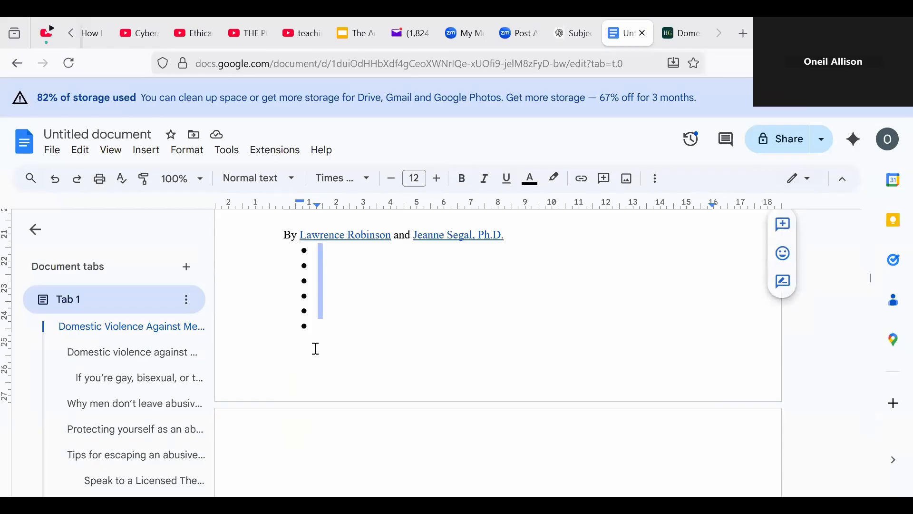
key("BackSpace")
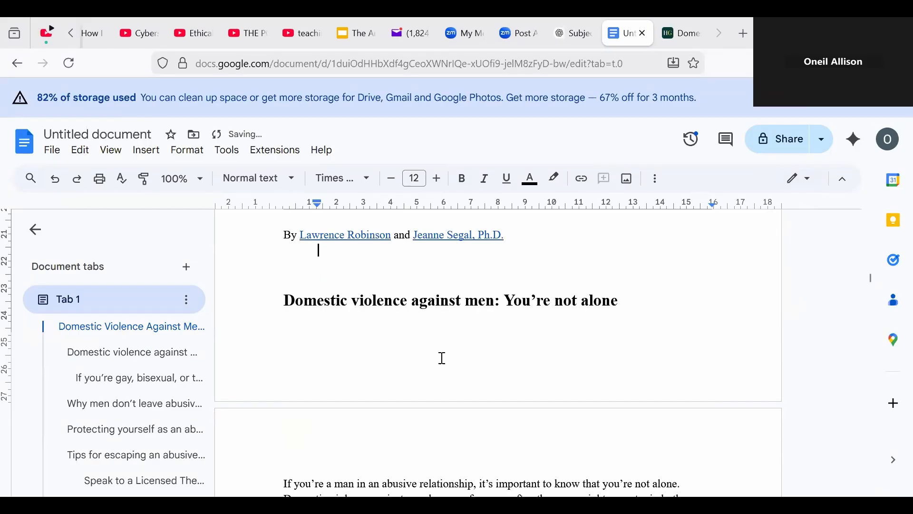
key("Return")
key("Return")
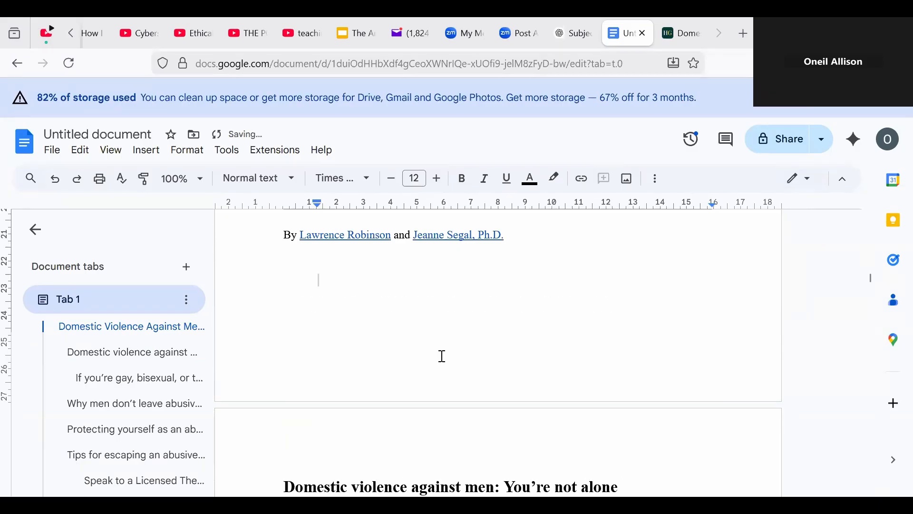
left_click_drag(870, 277, 869, 267)
Step: Add a bold 'URL:' label above the article title
left_click(302, 284)
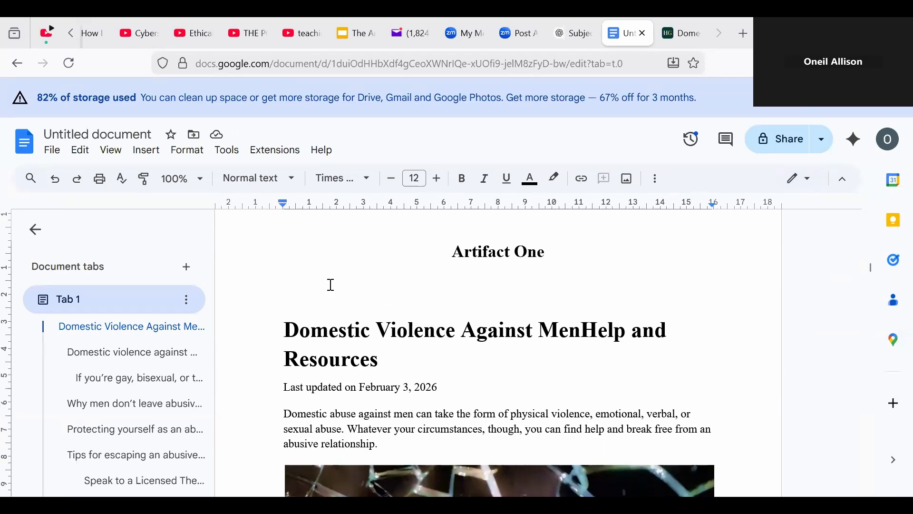
type("URL:")
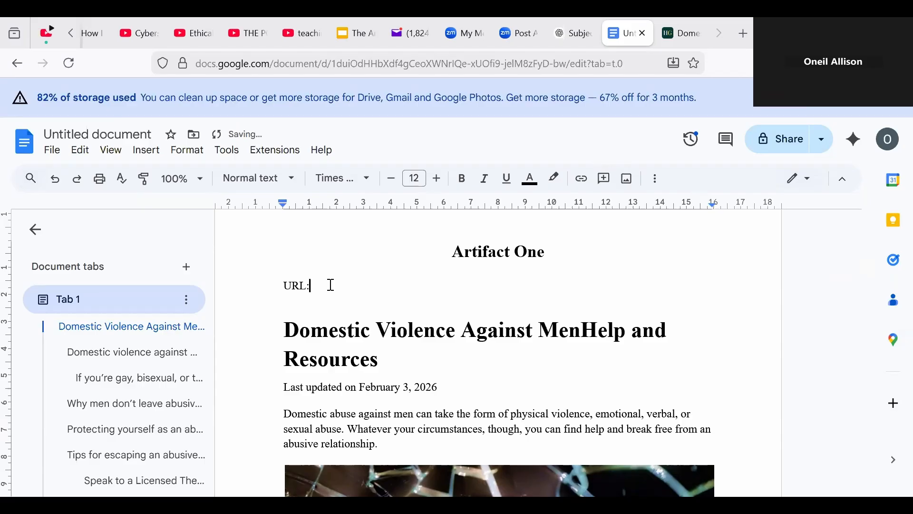
key("shift+Left")
key("shift+Left")
key("shift+Left")
key("shift+Left")
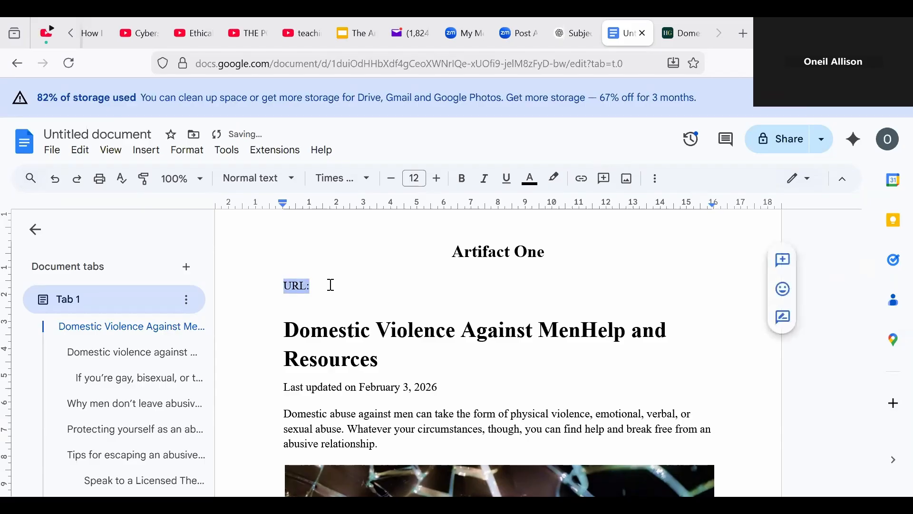
left_click(462, 178)
left_click(449, 277)
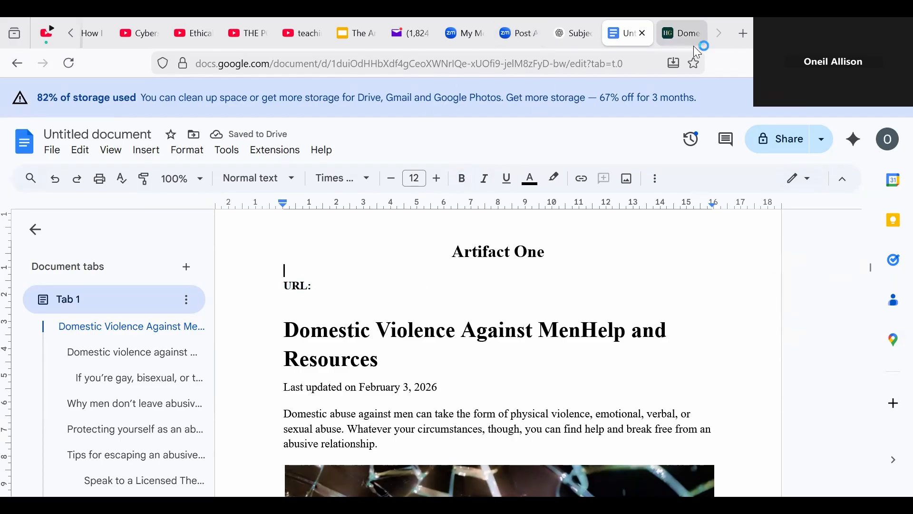
Step: Copy the HelpGuide article's web address and paste it as a link after 'URL:'
left_click(683, 33)
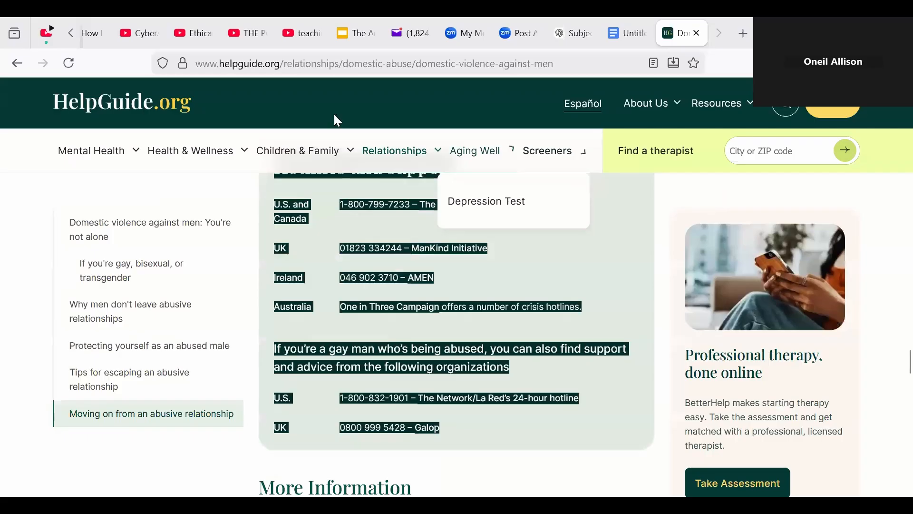
left_click(336, 65)
right_click(339, 71)
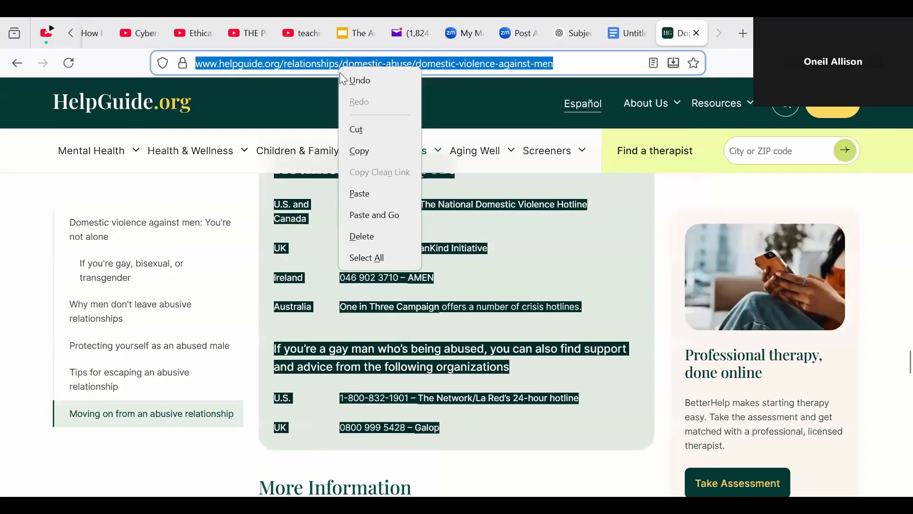
left_click(375, 151)
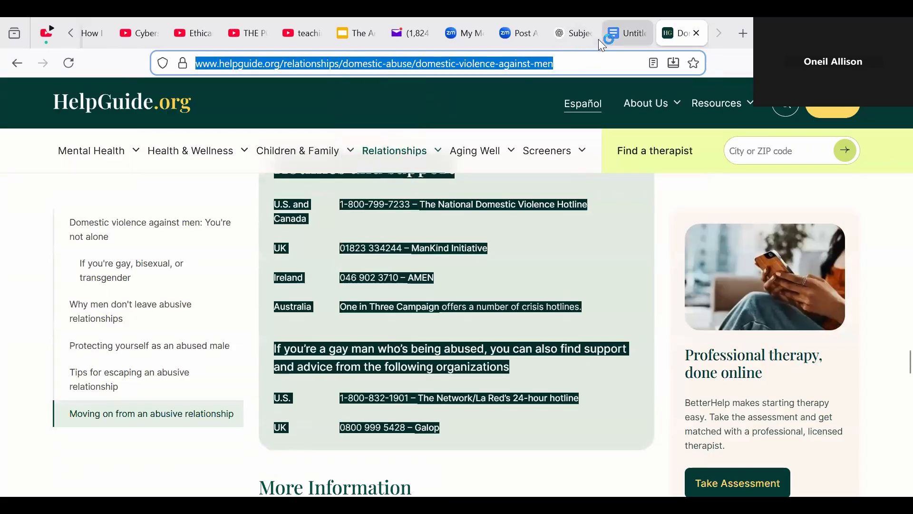
left_click(612, 40)
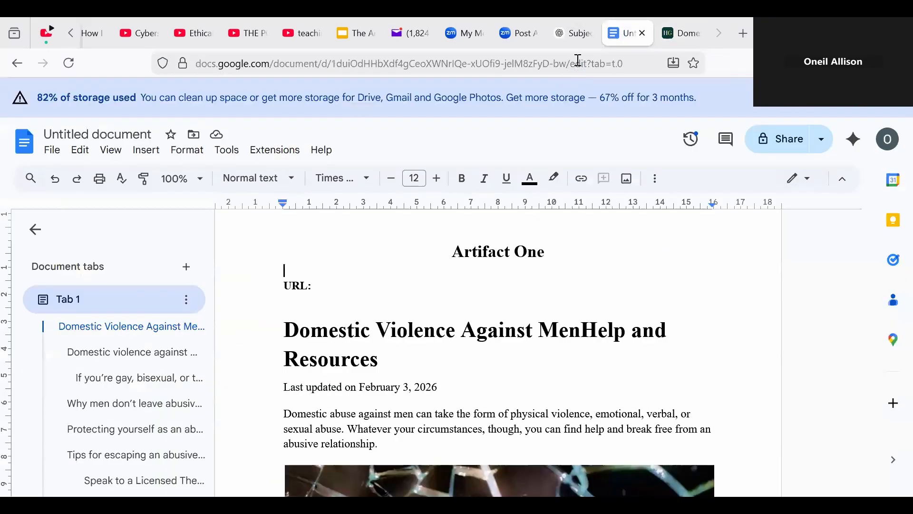
left_click(347, 285)
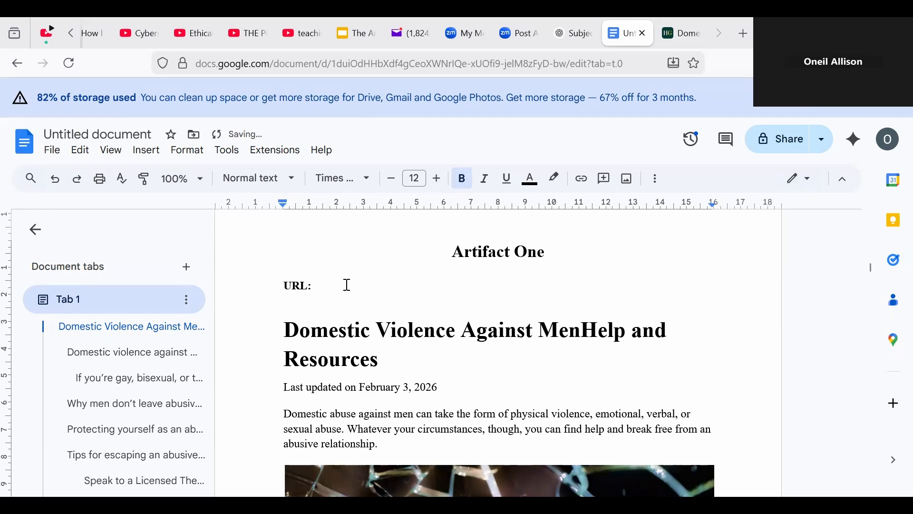
key("ctrl+v")
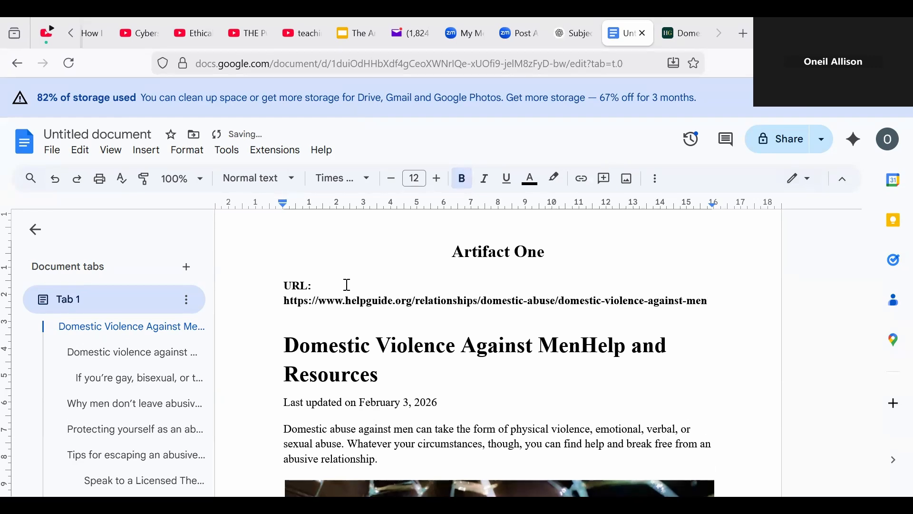
key("Return")
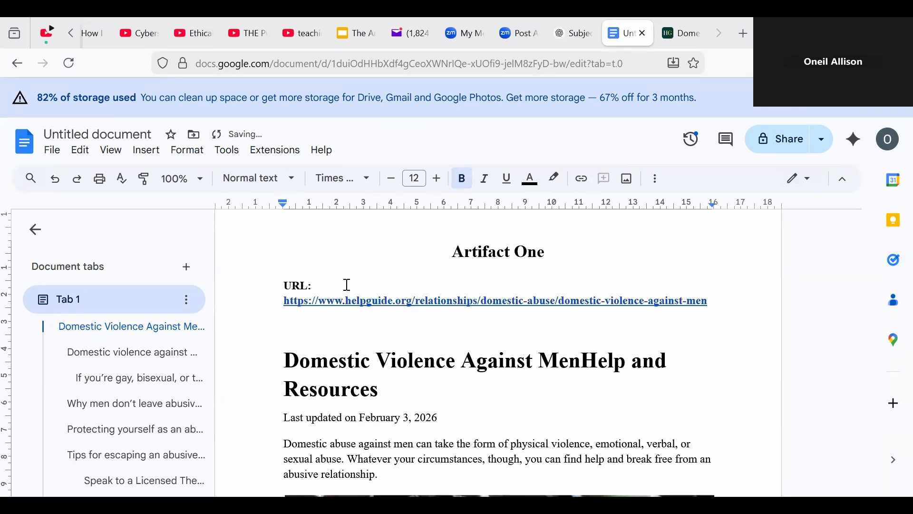
Step: Restore the link's accidentally deleted leading 'h' and dismiss the link preview
key("Up")
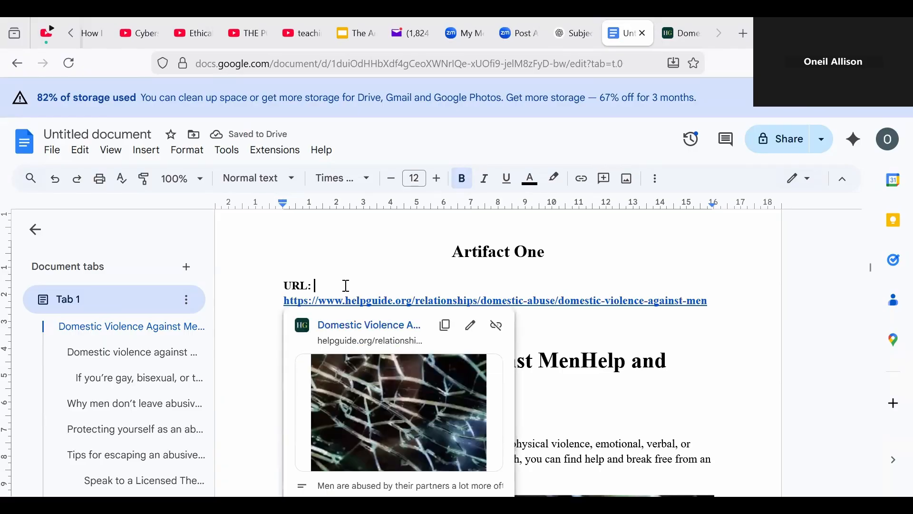
key("Delete")
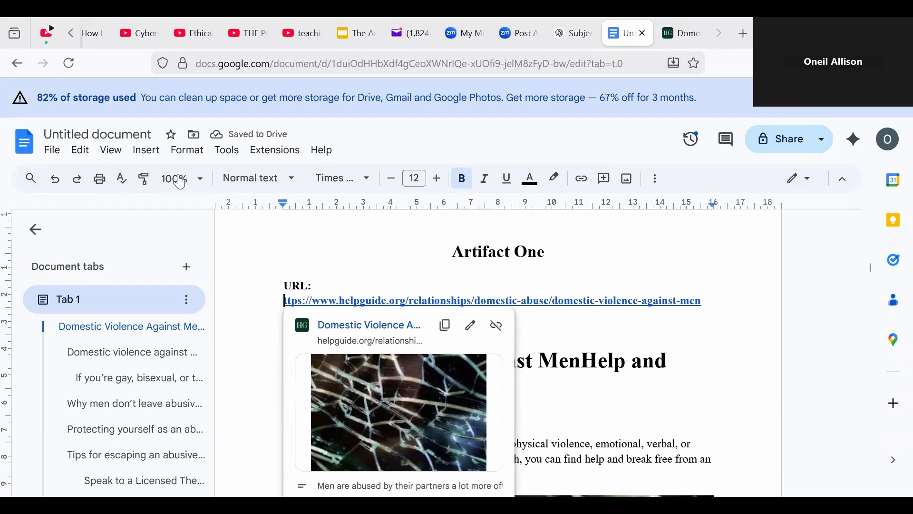
left_click(58, 185)
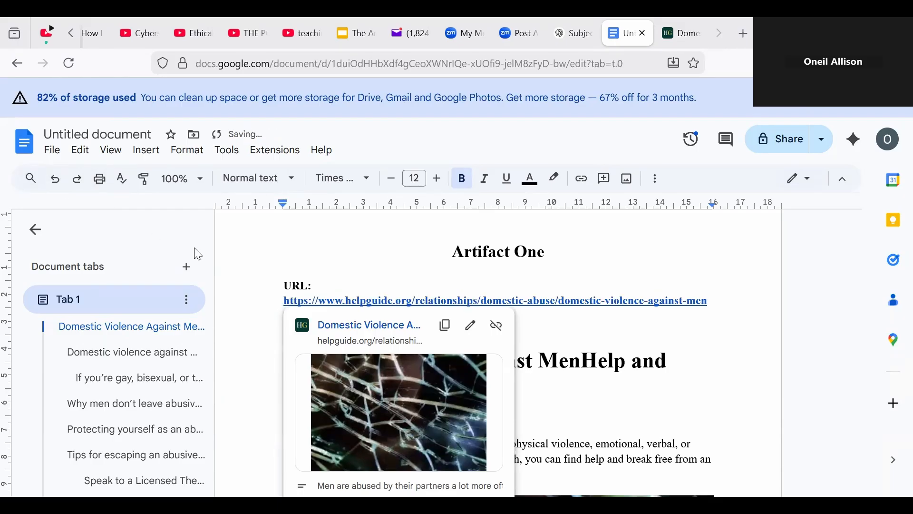
left_click(673, 332)
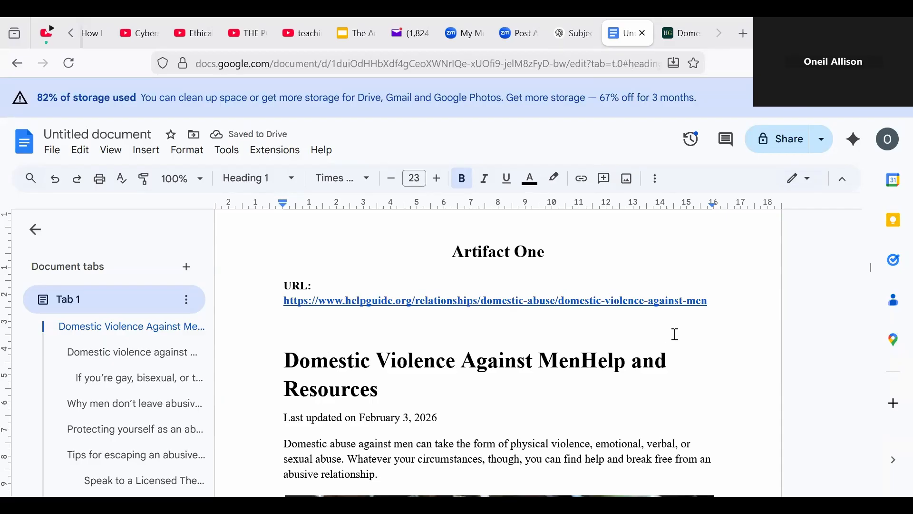
Step: From the HelpGuide tab, go back to the 'How Does Domestic Abuse Affect Men' search results
left_click(686, 38)
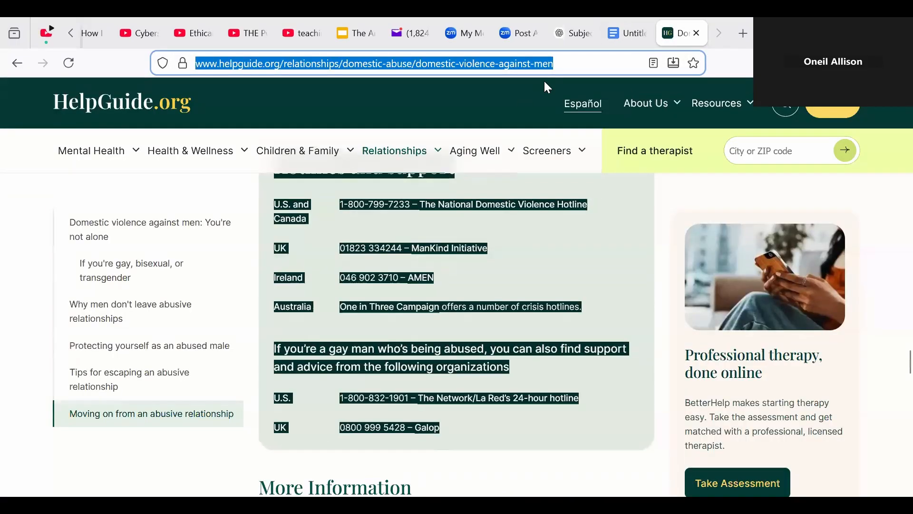
double_click(559, 61)
left_click(601, 64)
triple_click(602, 64)
double_click(602, 64)
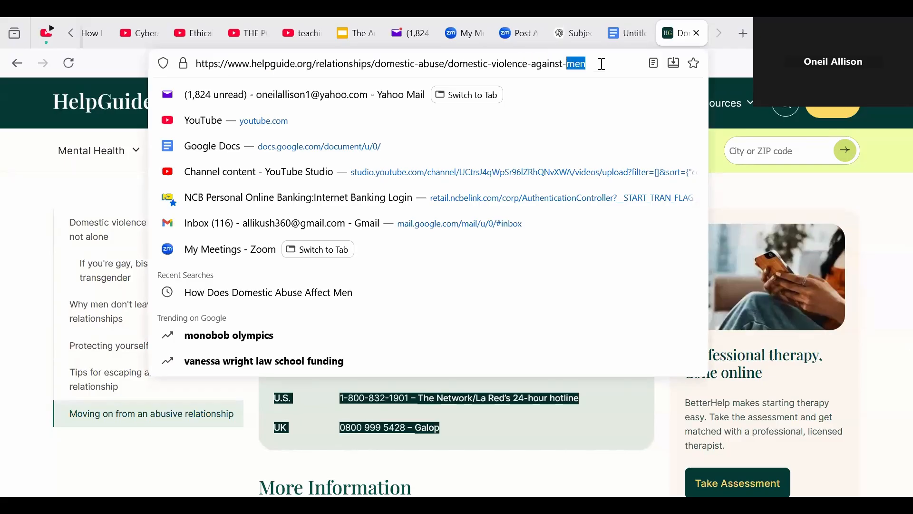
double_click(552, 65)
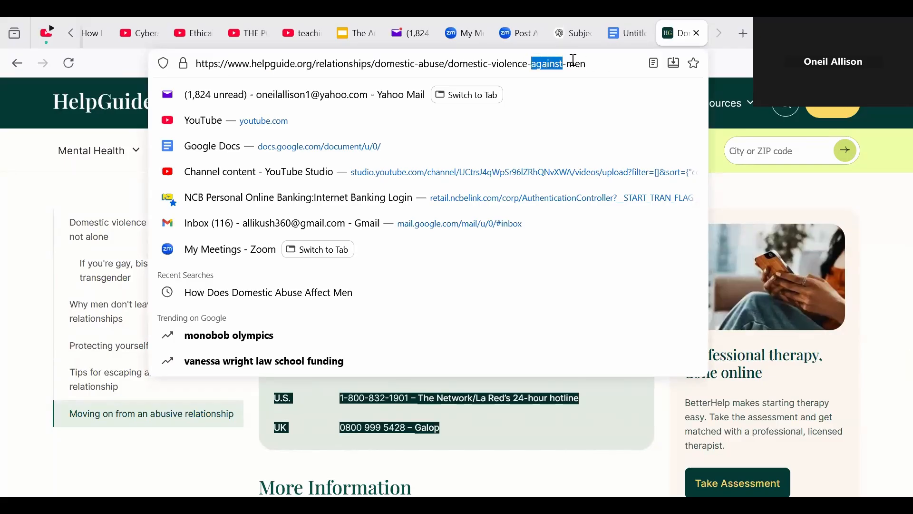
left_click(666, 417)
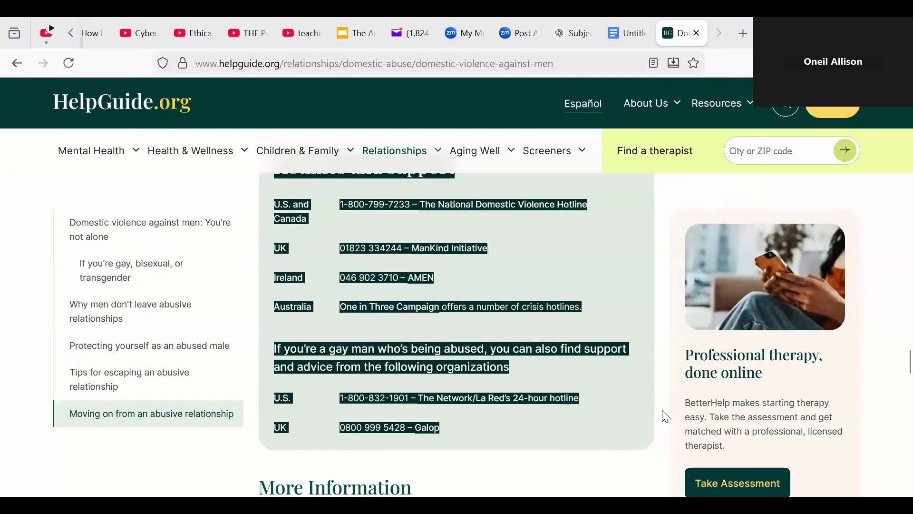
left_click(666, 417)
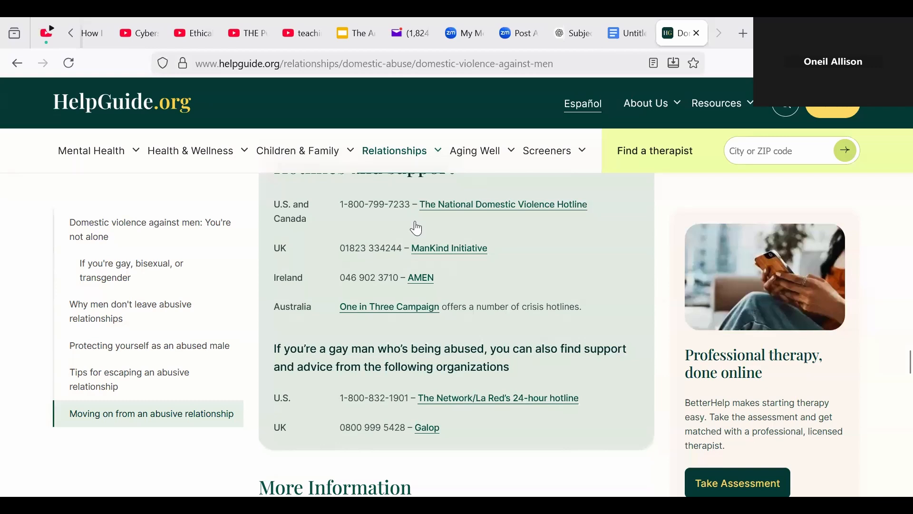
left_click(17, 63)
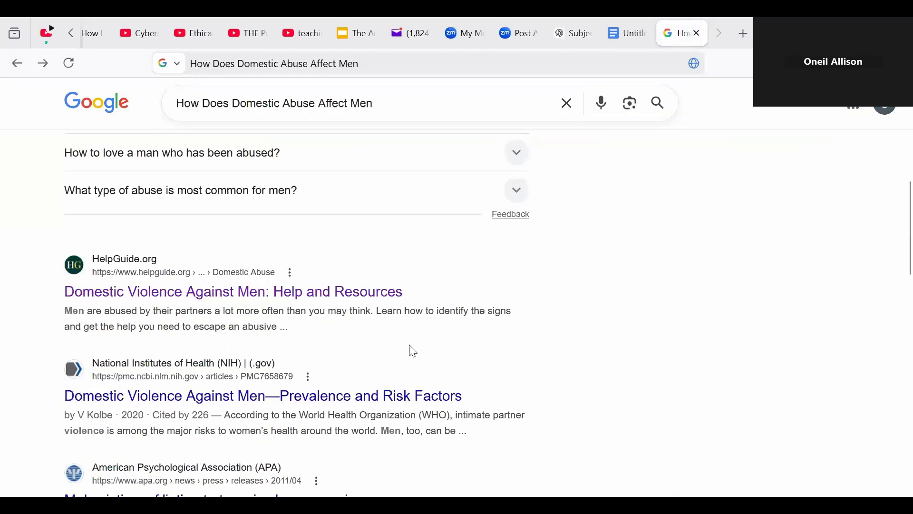
scroll(734, 457, "up", 8)
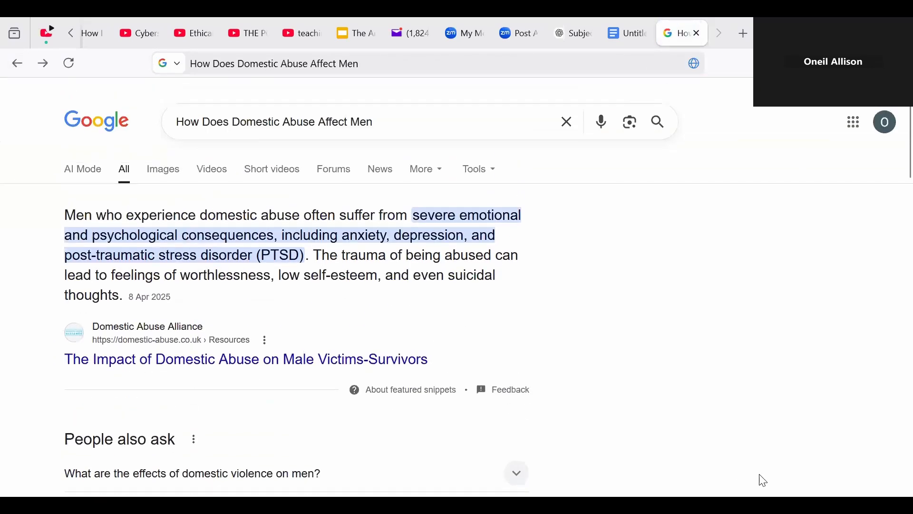
Step: Filter the search to Videos, preview the first Trauma Care video, then return to the list
scroll(221, 166, "down", 1)
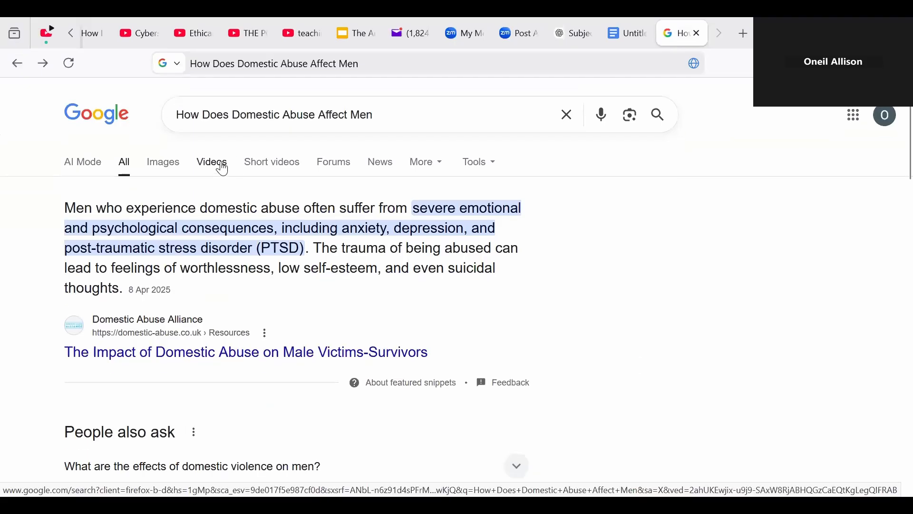
left_click(218, 164)
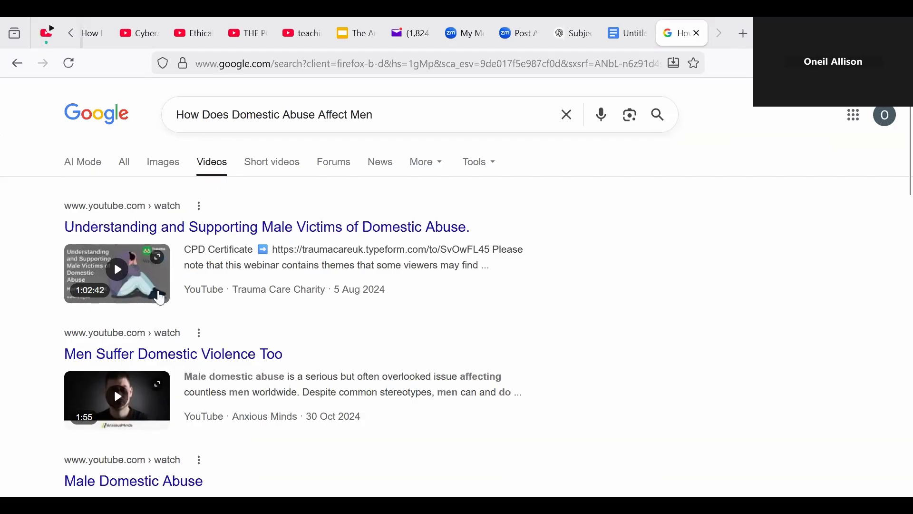
left_click(140, 283)
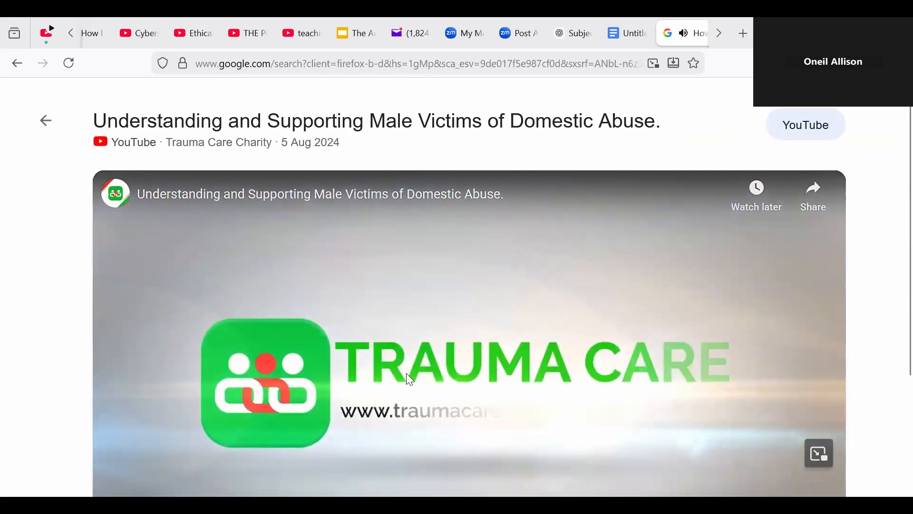
left_click(409, 373)
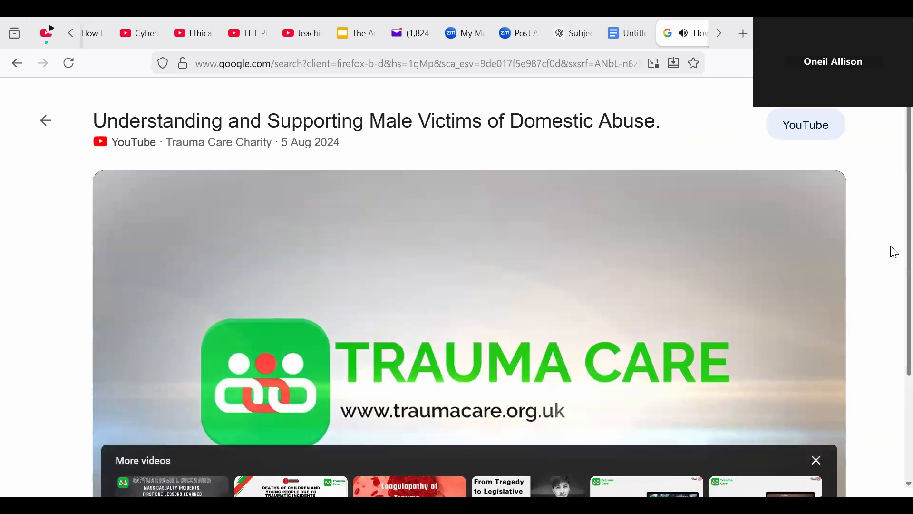
scroll(894, 252, "down", 3)
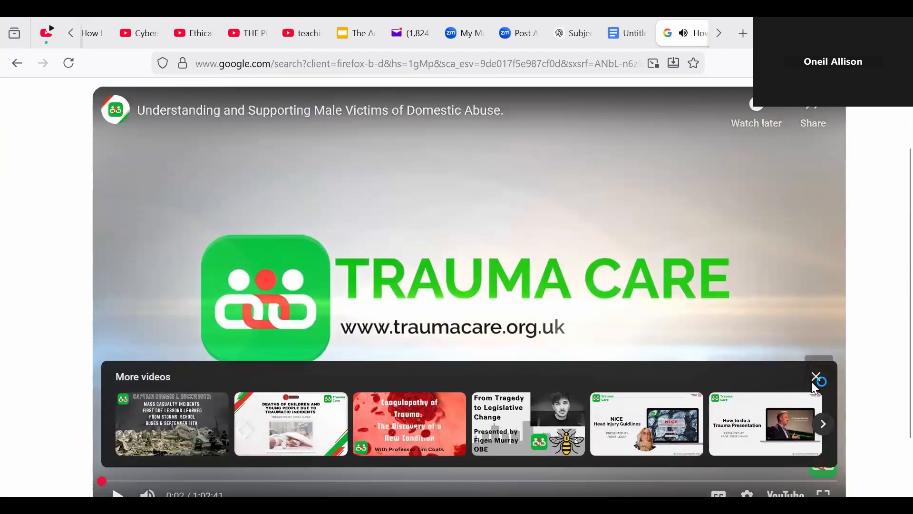
left_click(817, 377)
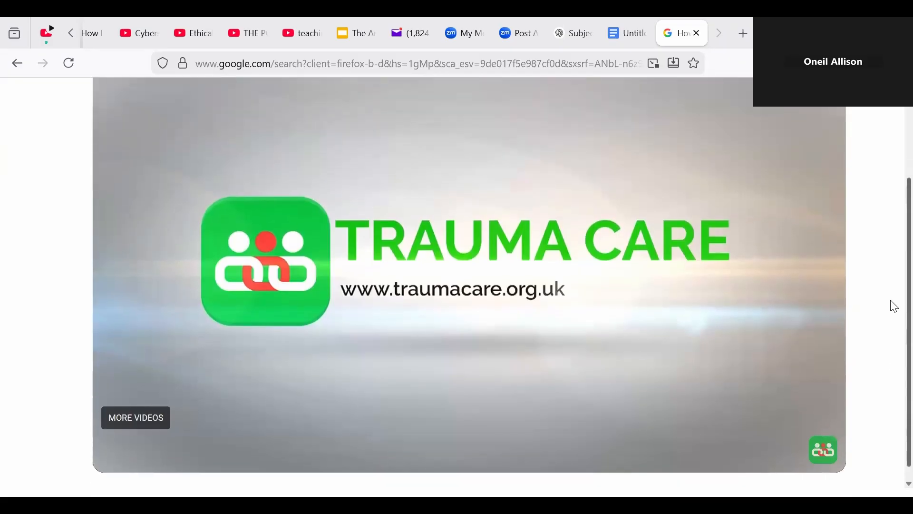
scroll(893, 285, "up", 3)
scroll(891, 218, "down", 5)
left_click(17, 63)
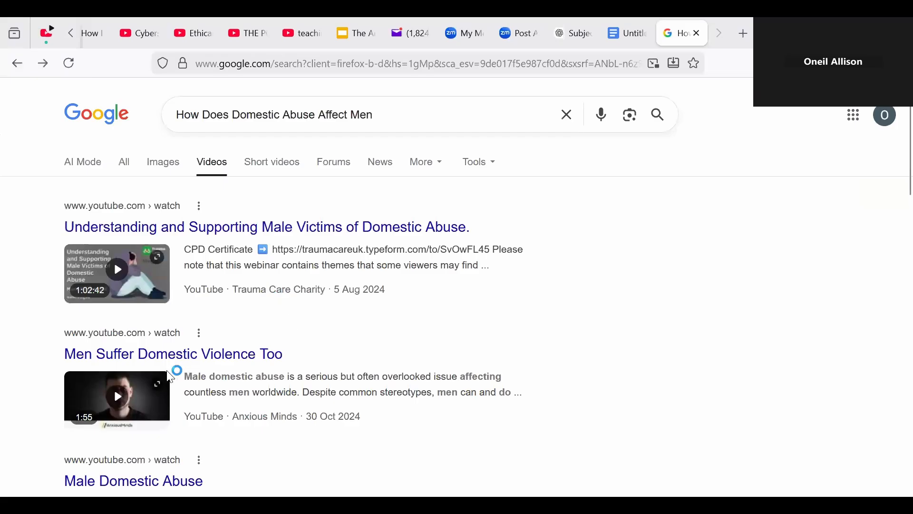
left_click(123, 393)
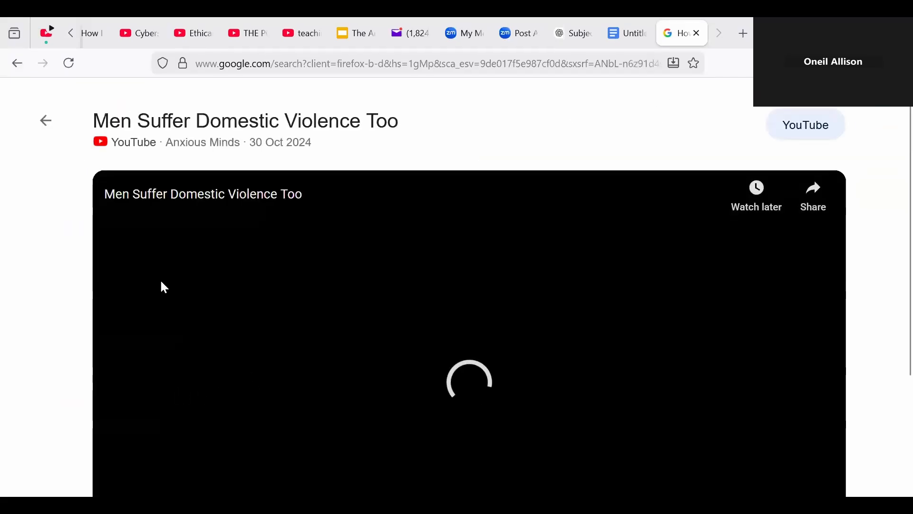
left_click(16, 64)
left_click(127, 287)
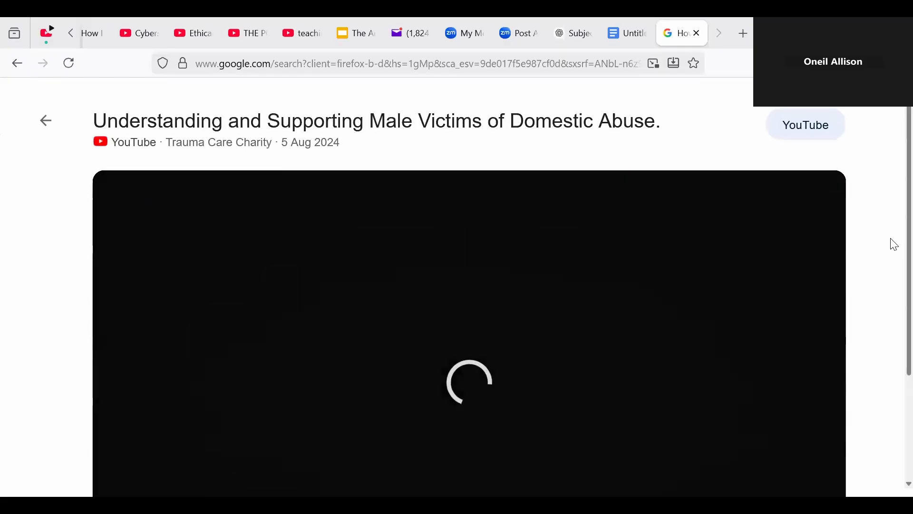
scroll(895, 250, "down", 3)
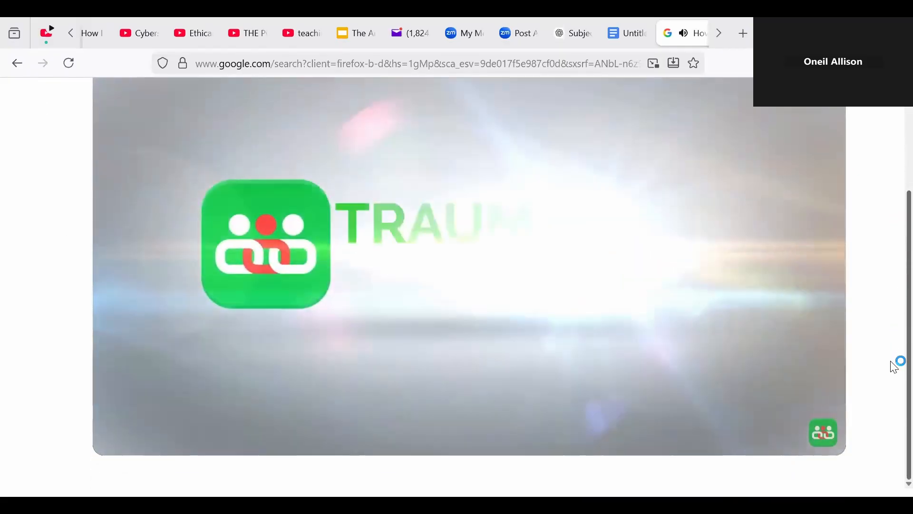
scroll(892, 306, "up", 3)
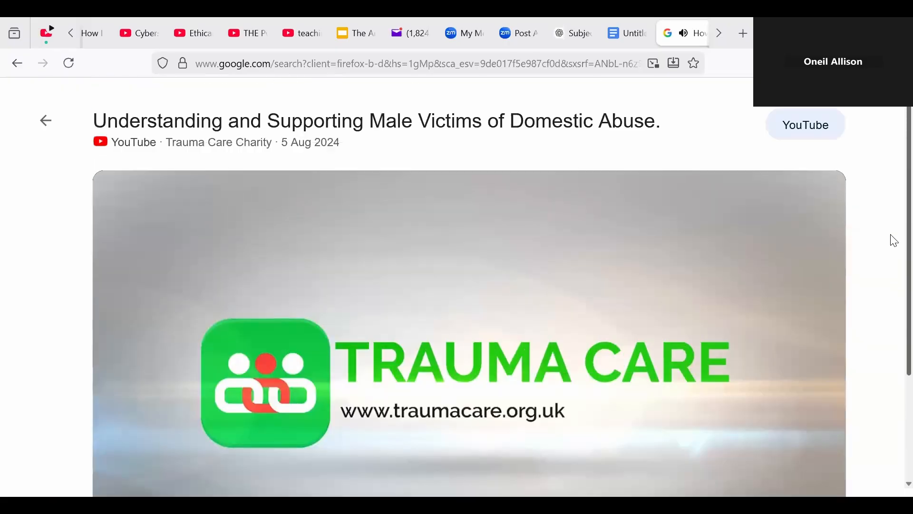
scroll(894, 333, "down", 2)
scroll(892, 269, "up", 2)
scroll(894, 284, "down", 1)
scroll(894, 257, "up", 1)
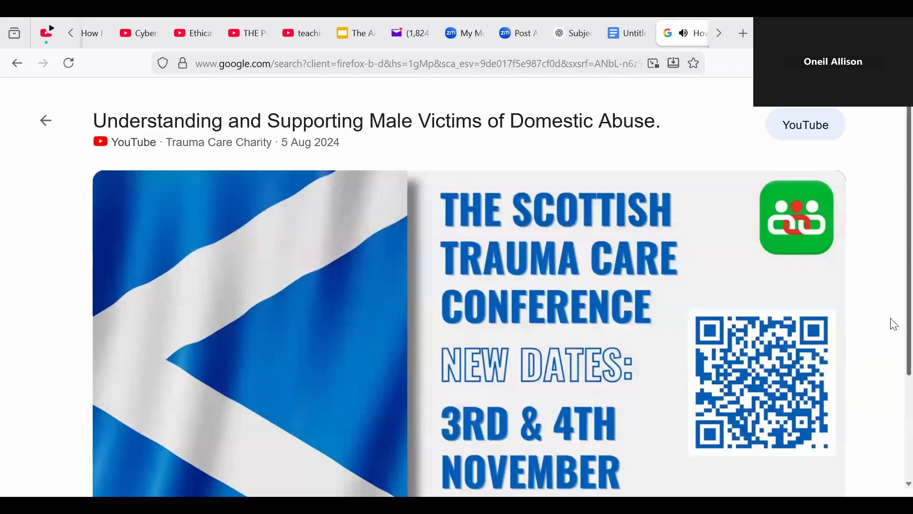
scroll(892, 333, "down", 3)
scroll(894, 428, "up", 2)
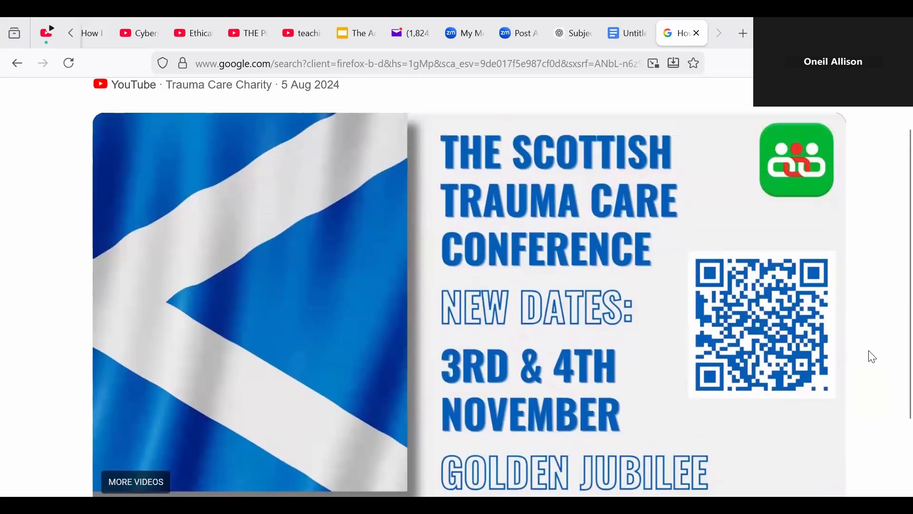
left_click(402, 327)
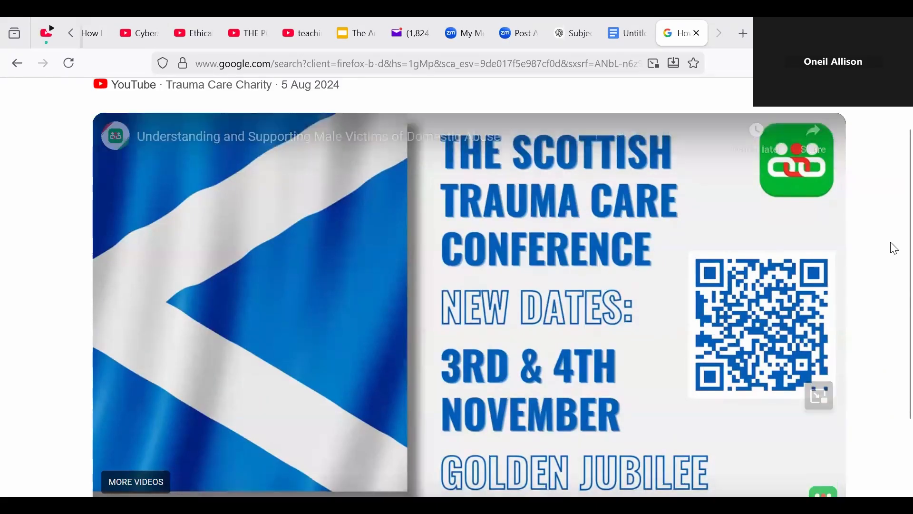
scroll(893, 238, "down", 1)
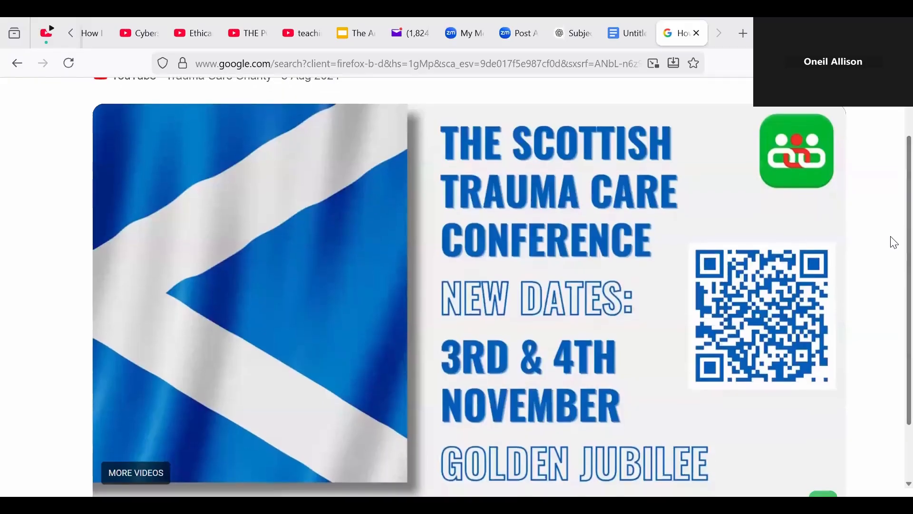
scroll(893, 248, "down", 2)
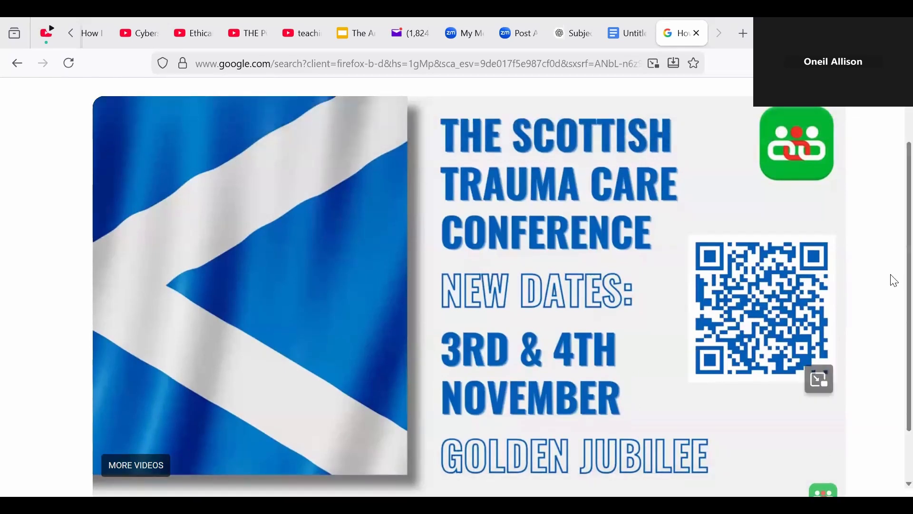
scroll(894, 337, "down", 2)
scroll(895, 294, "up", 2)
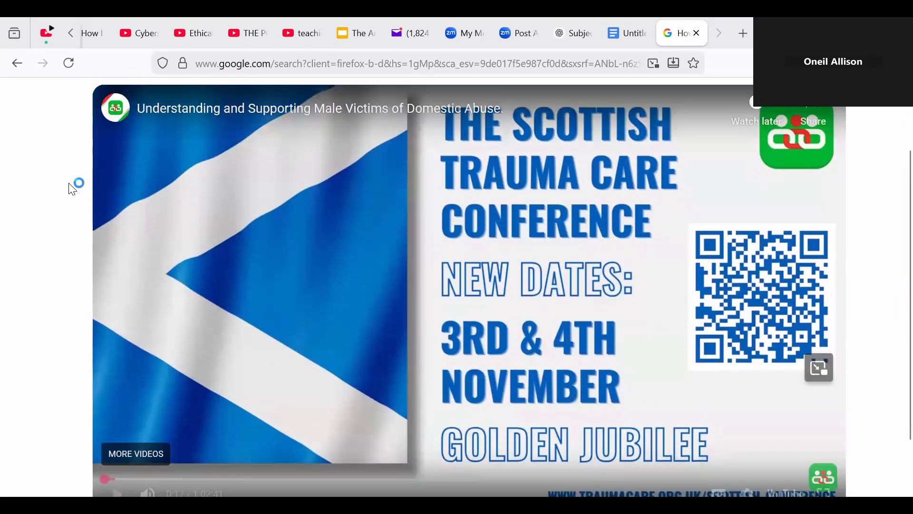
left_click(17, 64)
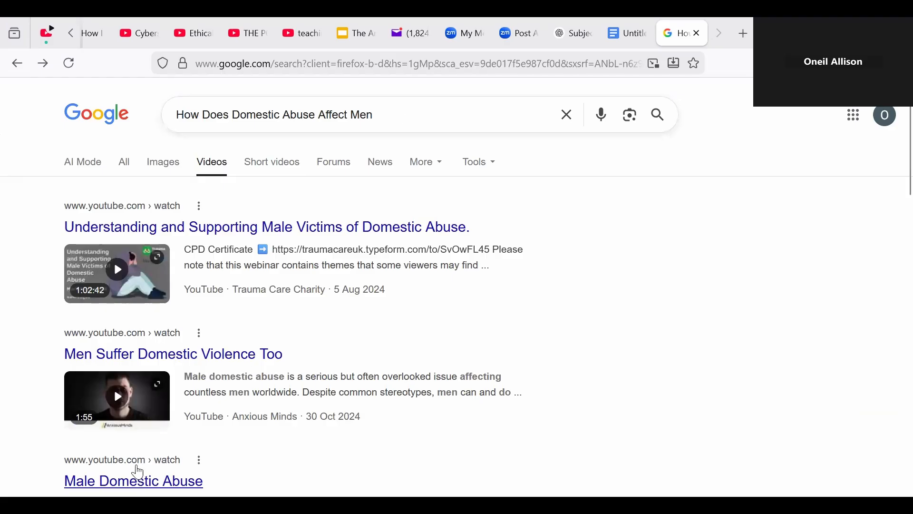
Step: Preview the 'Men Suffer Domestic Violence Too' and 'Male Domestic Abuse' videos from the results
left_click(151, 418)
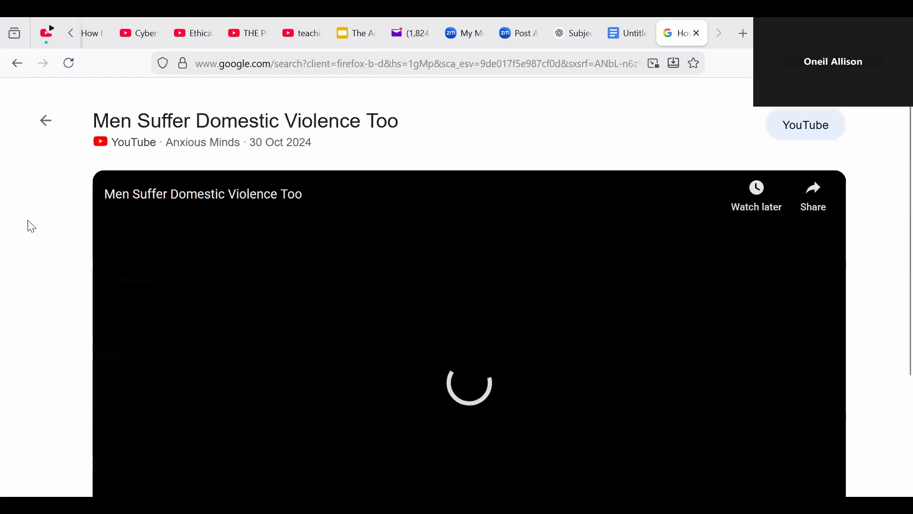
left_click(20, 61)
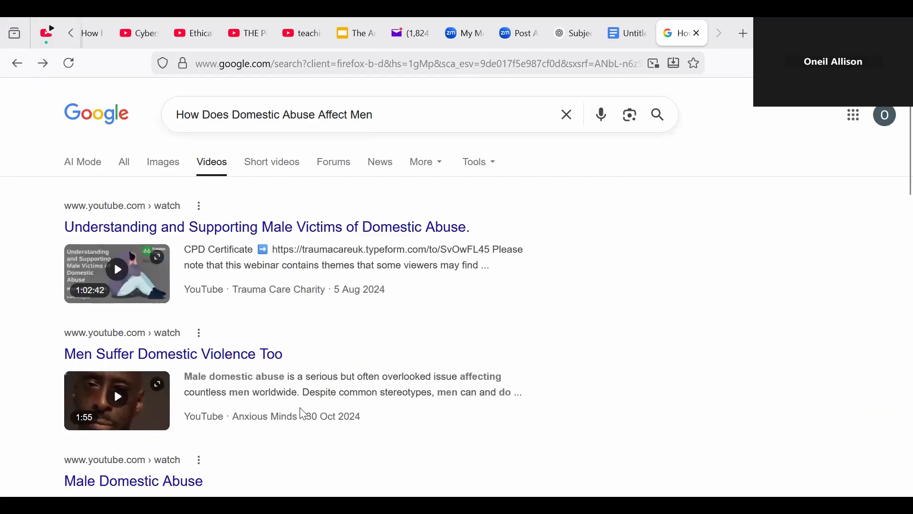
scroll(830, 296, "down", 1)
scroll(830, 296, "down", 2)
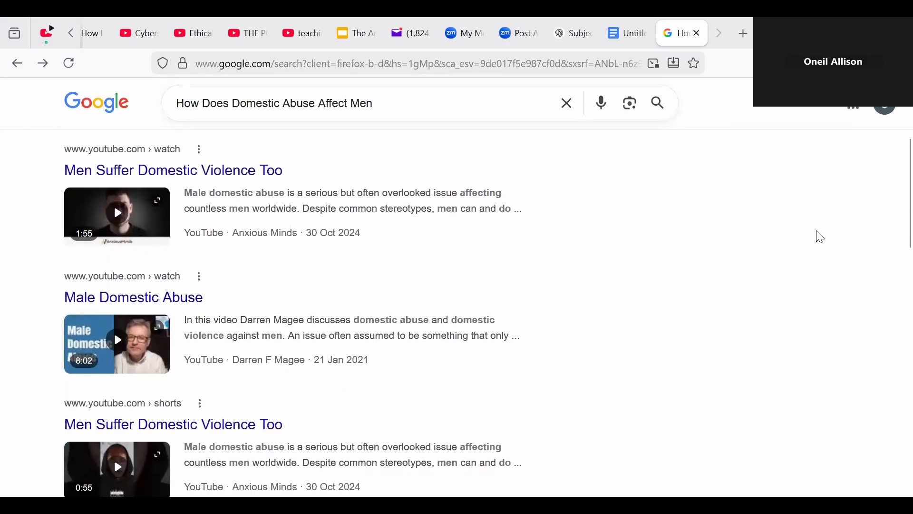
left_click(162, 332)
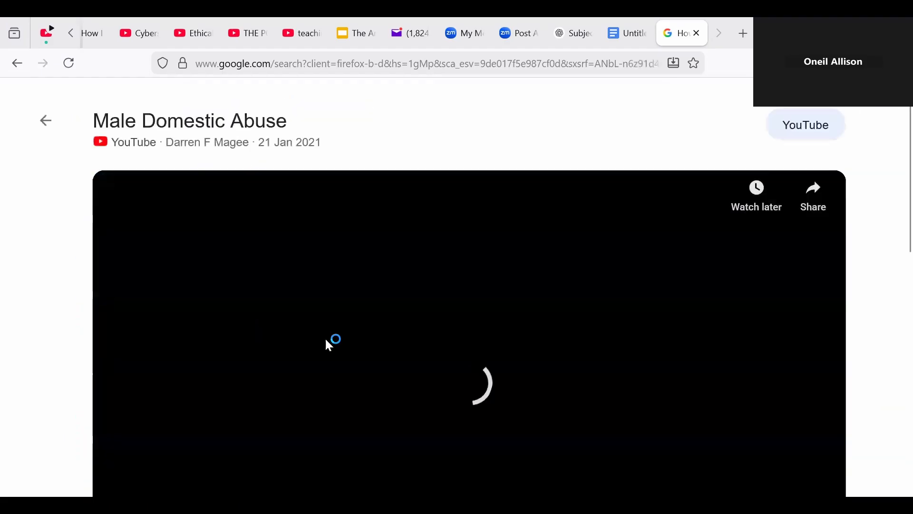
left_click(17, 63)
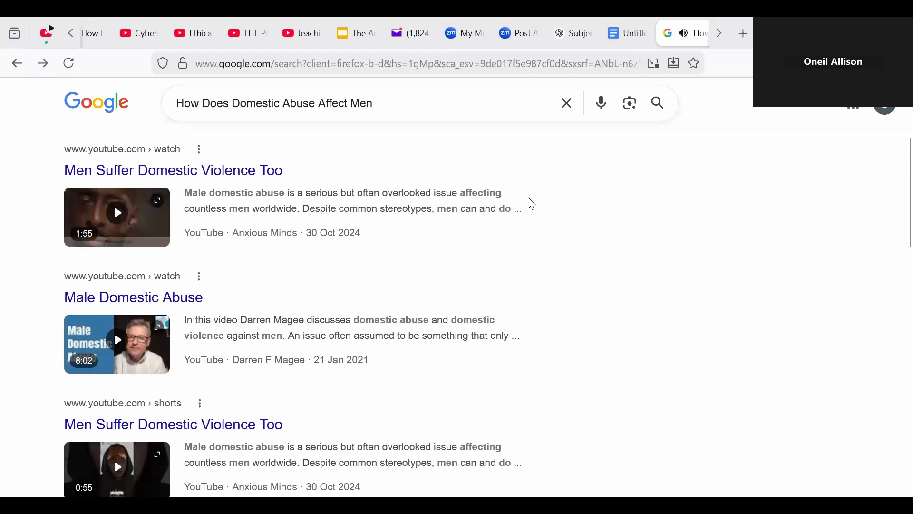
scroll(773, 477, "up", 3)
Step: Clear the old query and go to youtube.com via the address bar suggestion
left_click_drag(387, 104, 179, 120)
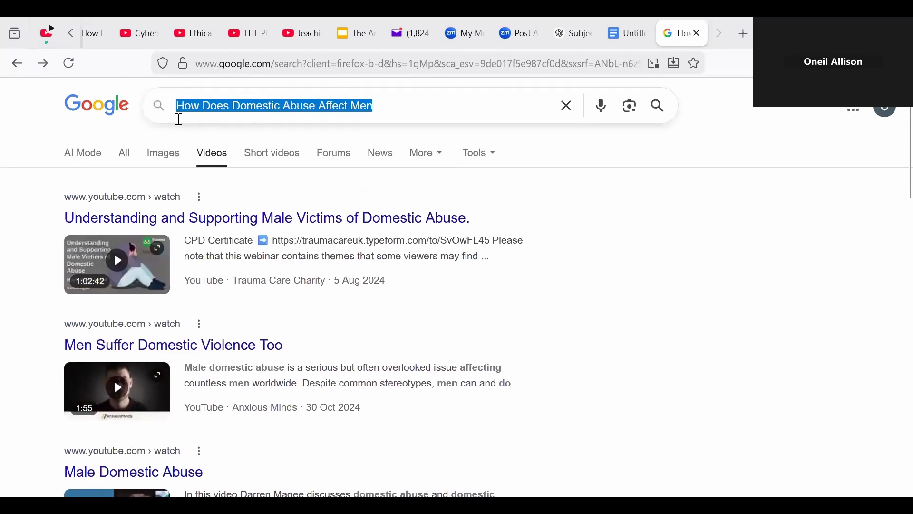
key("BackSpace")
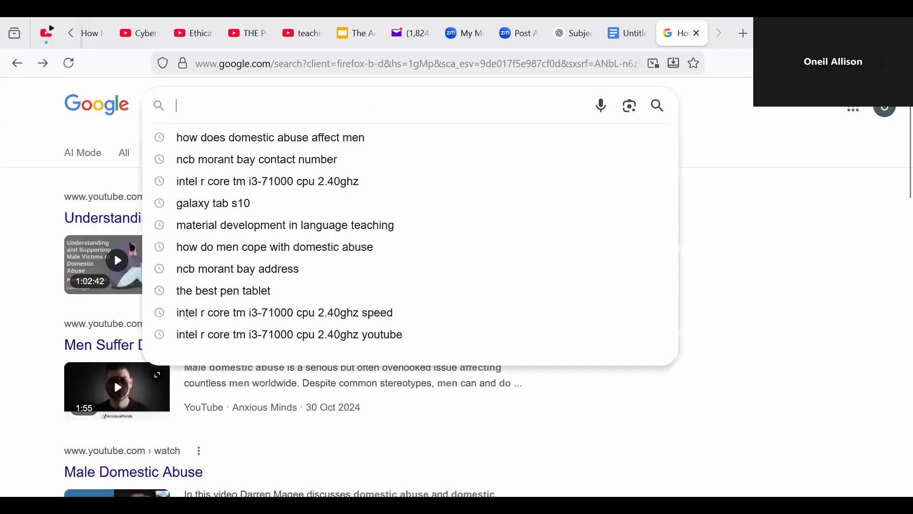
left_click(236, 63)
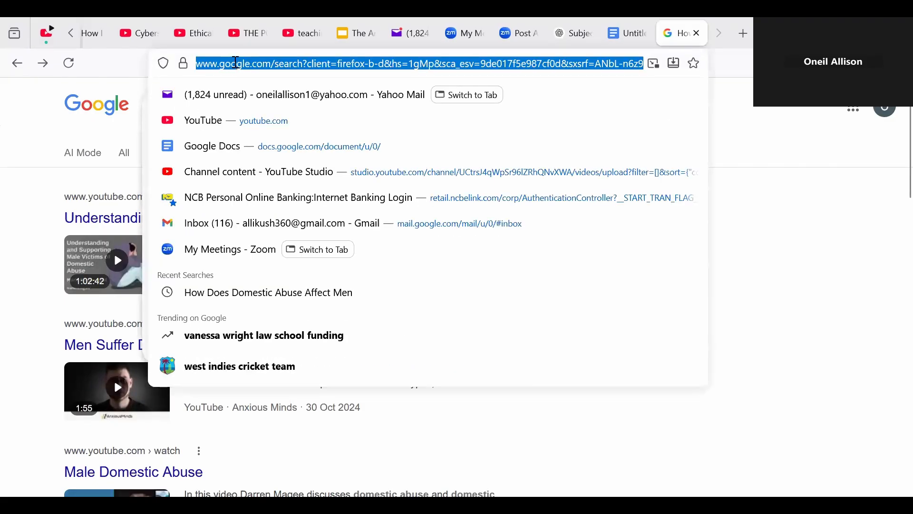
type("youtube.com/")
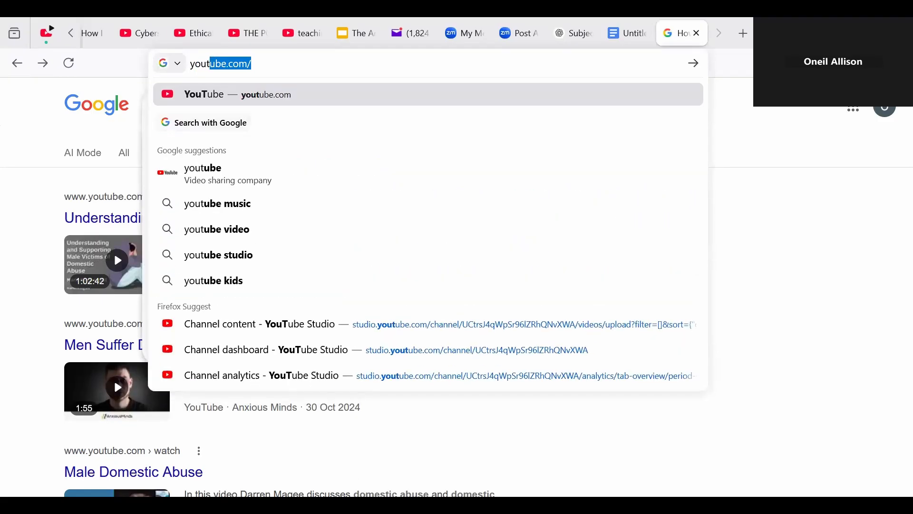
left_click(226, 95)
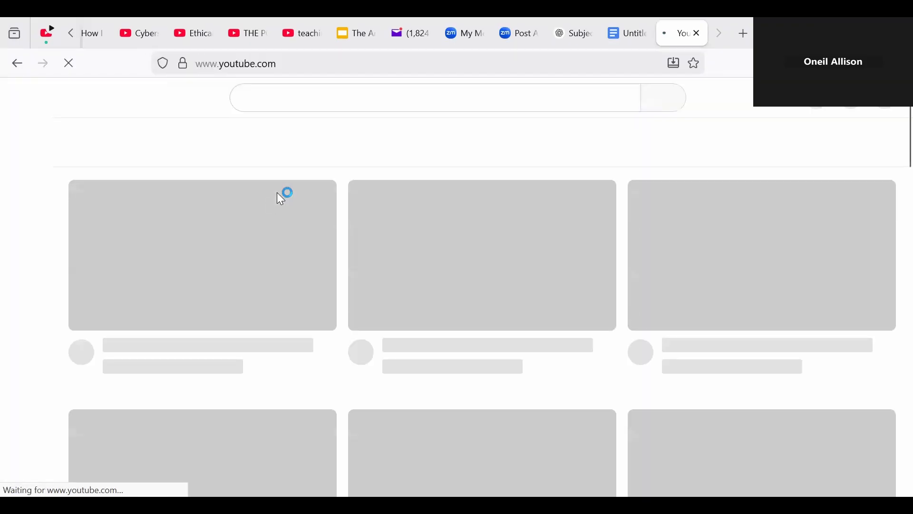
Step: Search YouTube for 'how does domestic violence affect men'
left_click(343, 97)
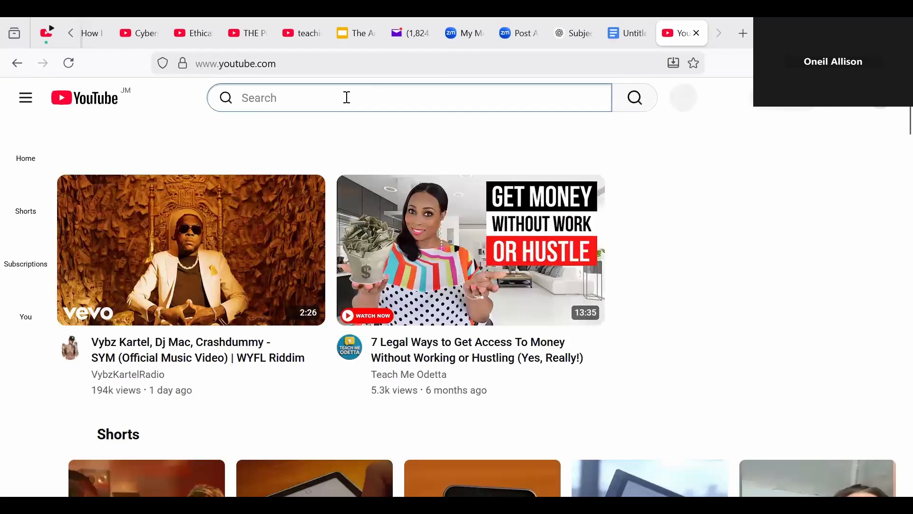
type("ho")
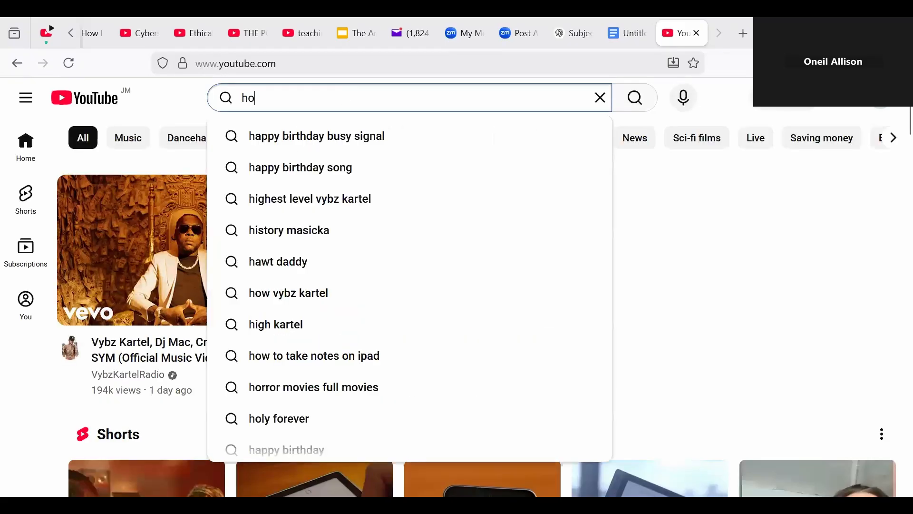
type("w doe")
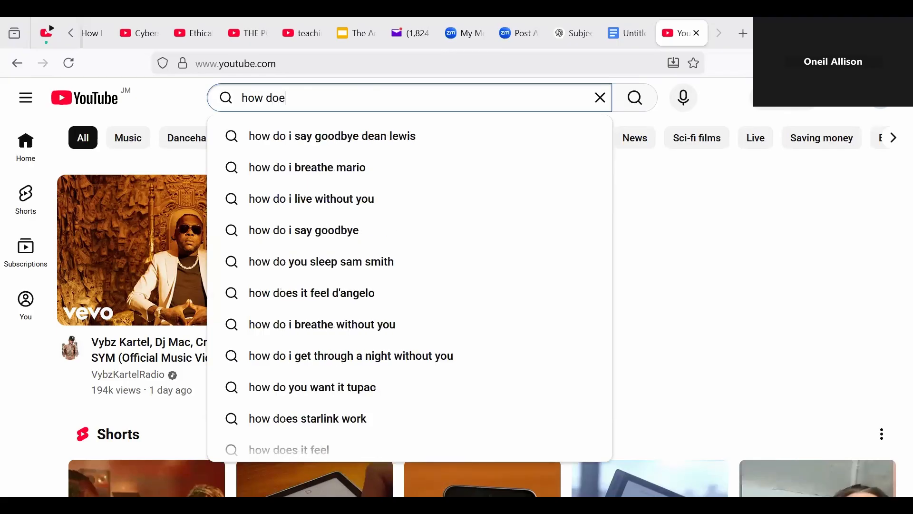
type("s domest")
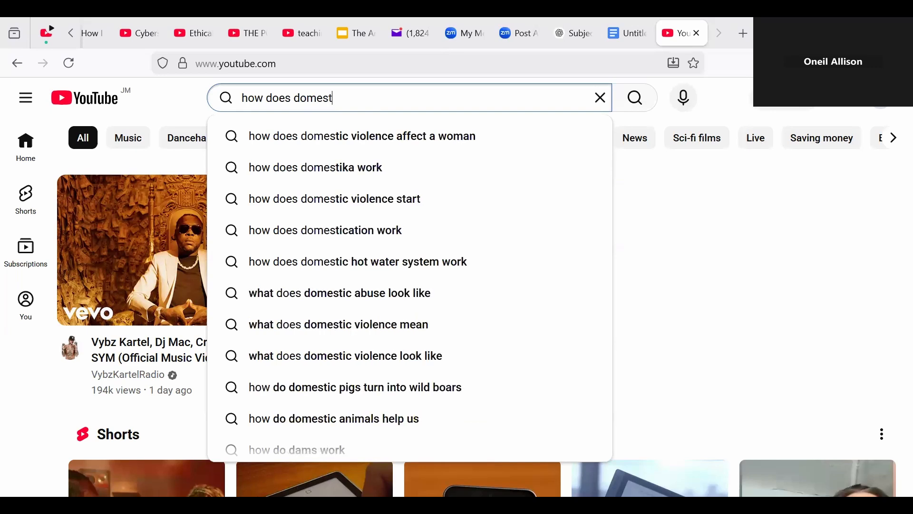
type("ic ")
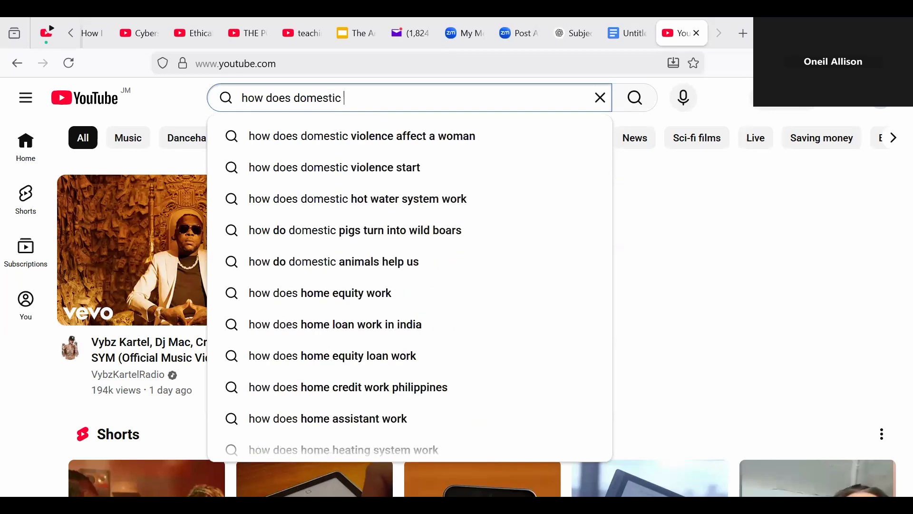
type("viol")
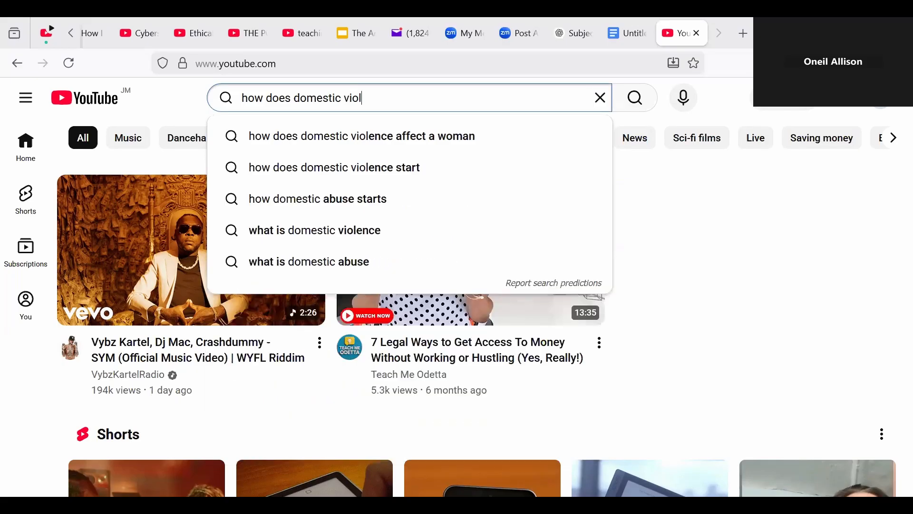
type("ence ")
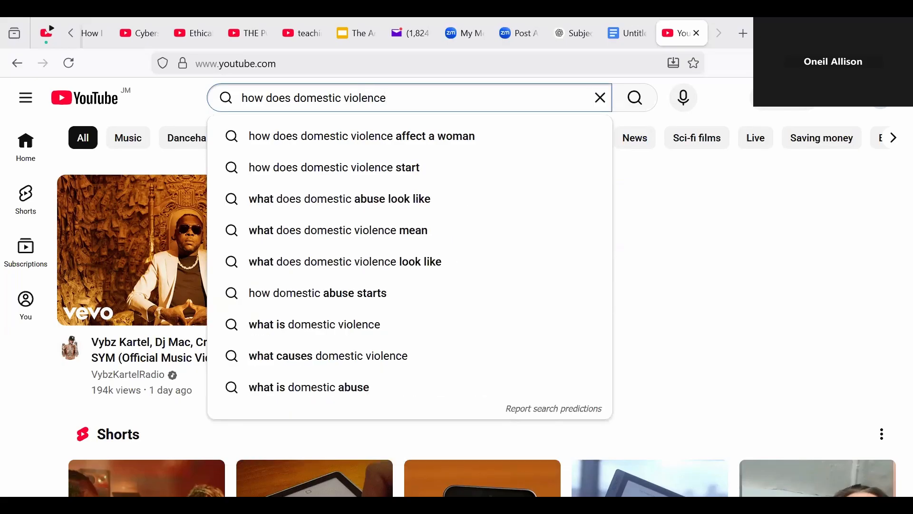
type("affec")
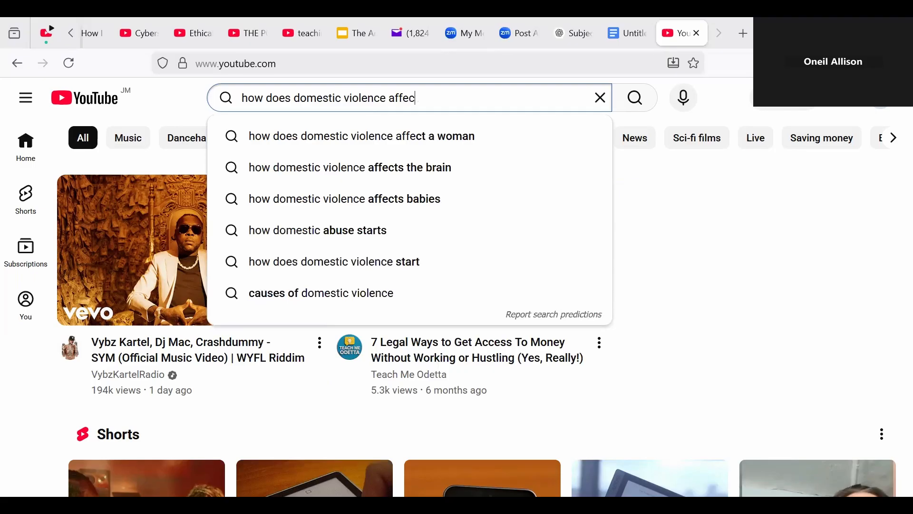
type("r")
key("BackSpace")
type("t")
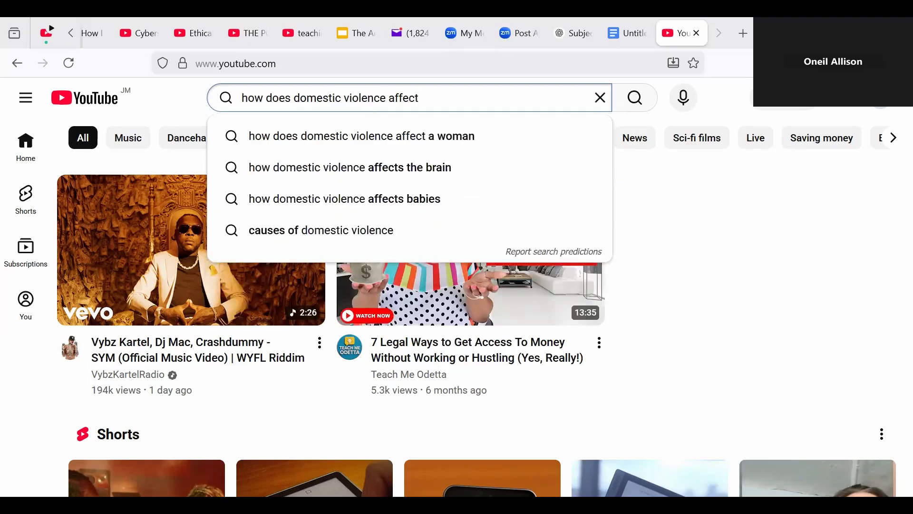
type(" men")
key("Return")
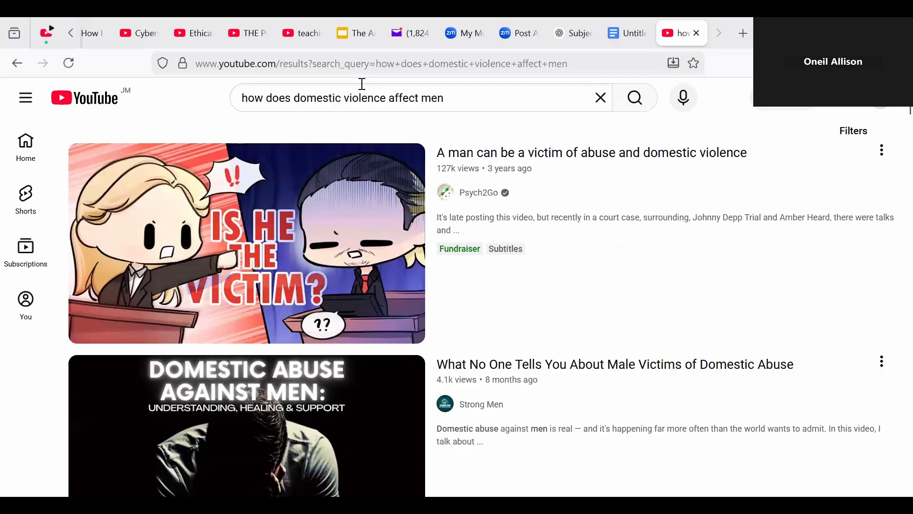
Step: Open 'What No One Tells You About Male Victims of Domestic Abuse', mute it, and return to the document
left_click(336, 460)
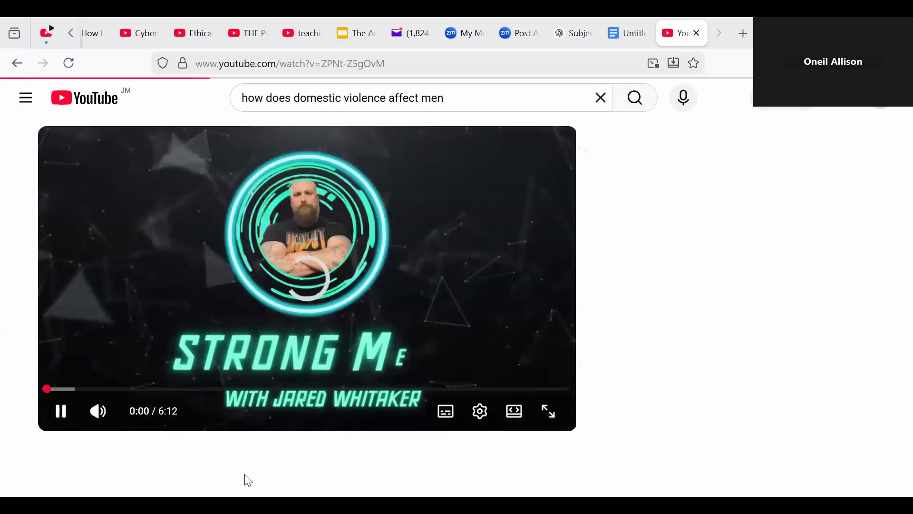
left_click(100, 414)
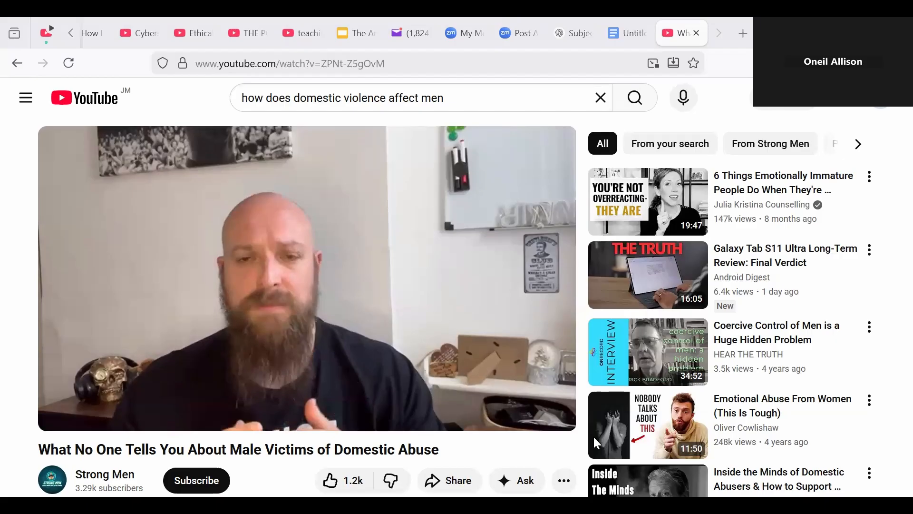
left_click(638, 40)
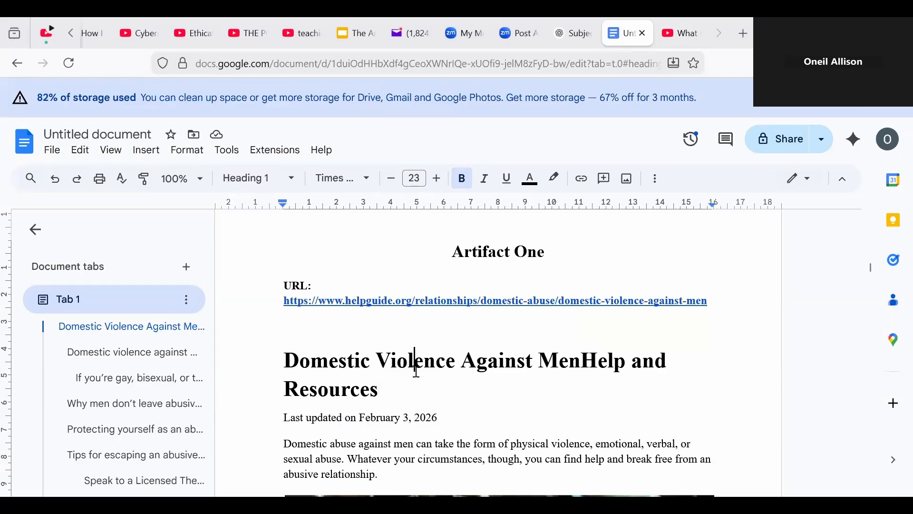
Step: Move the caret down through the pasted 18-page HelpGuide article toward the space after it
key("Down")
key("Down")
key("Down")
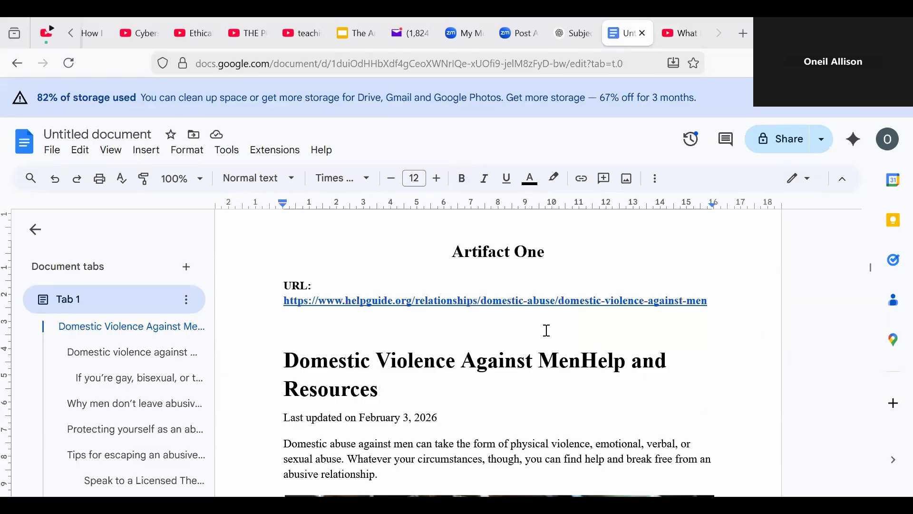
key("Down")
key("Down")
key("Down")
key("Down")
key("Down")
key("Down")
key("Down")
key("Down")
key("Down")
key("Down")
key("Down")
key("Down")
key("Down")
key("Down")
key("Down")
key("Down")
key("Down")
key("Down")
key("Down")
key("Down")
key("Down")
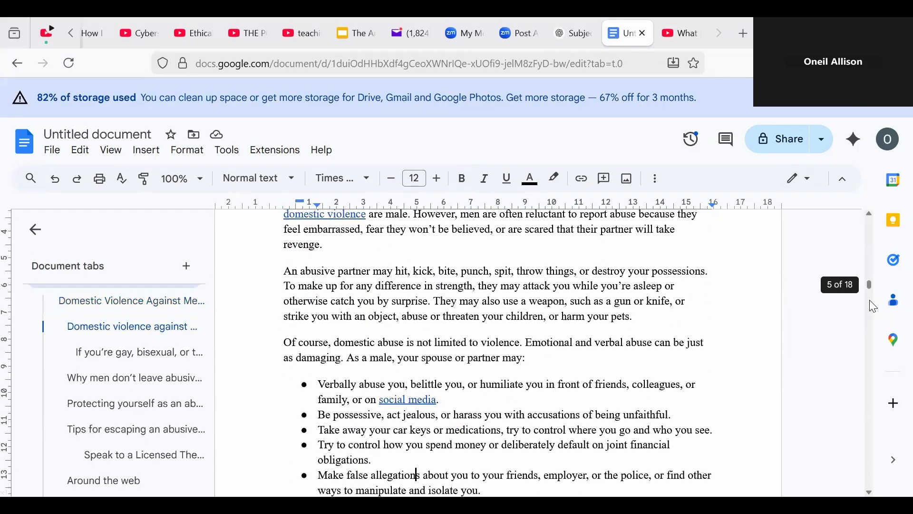
key("Down")
key("Down")
key("Down")
key("Down")
key("Down")
key("Down")
key("Down")
key("Down")
key("Down")
key("Down")
key("Down")
key("Down")
key("Down")
key("Down")
key("Down")
key("Down")
key("Down")
key("Down")
key("Down")
key("Down")
key("Down")
key("Down")
key("Down")
key("Down")
key("Down")
key("Down")
key("Down")
key("Down")
key("Down")
key("Down")
key("Down")
key("Down")
key("Down")
key("Down")
key("Down")
key("Down")
key("Down")
key("Down")
key("Down")
key("Down")
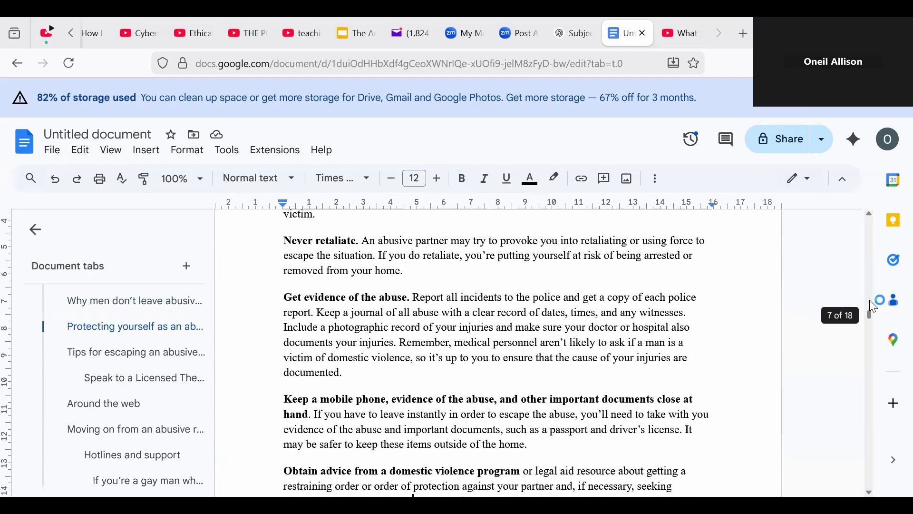
key("Down")
key("Down")
key("Down")
key("Down")
key("Down")
key("Down")
key("Down")
key("Down")
key("Down")
key("Down")
key("Down")
key("Down")
key("Down")
key("Down")
key("Down")
key("Down")
key("Down")
key("Down")
key("Down")
key("Down")
key("Down")
key("Down")
key("Down")
key("Down")
key("Down")
key("Down")
key("Down")
key("Down")
key("Down")
key("Down")
key("Down")
key("Down")
key("Down")
key("Down")
key("Down")
key("Down")
key("Down")
key("Down")
key("Down")
key("Down")
key("Down")
key("Down")
key("Down")
key("Down")
key("Down")
key("Down")
key("Down")
key("Down")
key("Down")
key("Down")
key("Down")
key("Down")
key("Down")
key("Down")
key("Down")
key("Down")
key("Down")
key("Down")
key("Down")
key("Down")
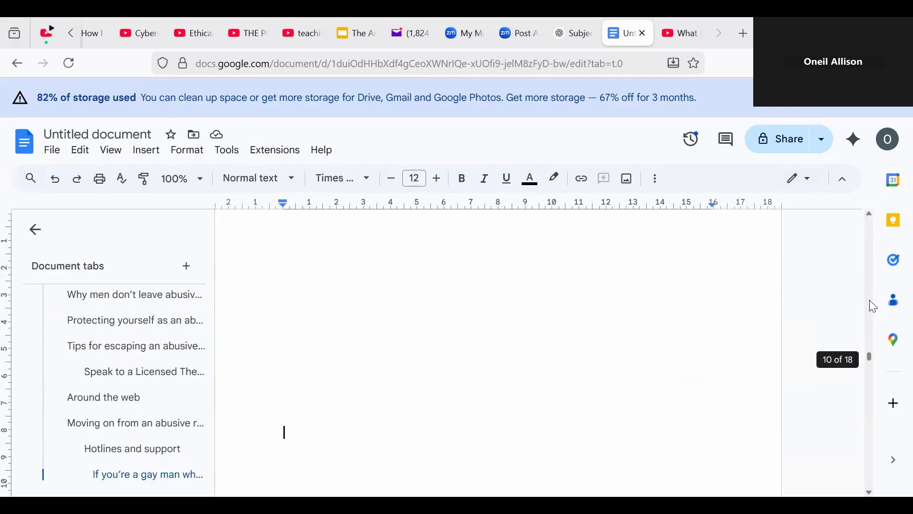
Step: Pull the Artifact Two heading up the page and paste the YouTube screenshot on a new line below it
scroll(875, 307, "up", 5)
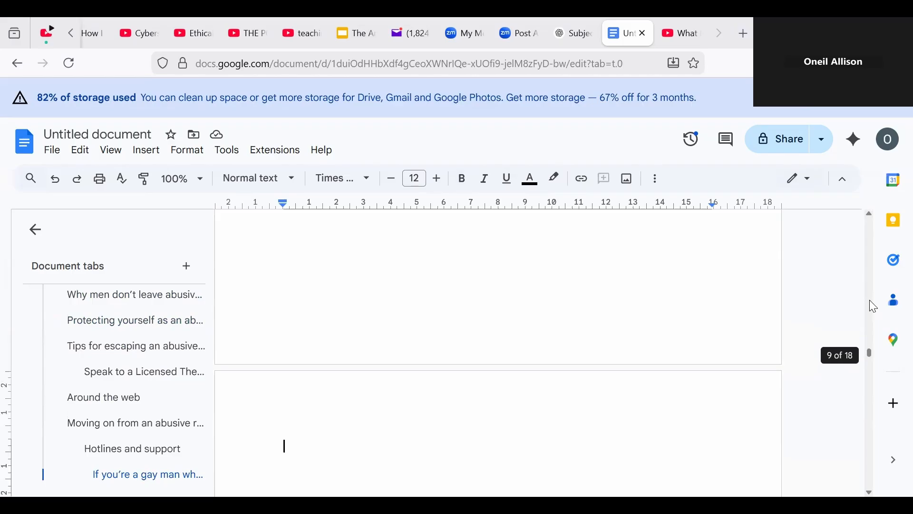
key("BackSpace")
key("Delete")
key("Delete")
key("Delete")
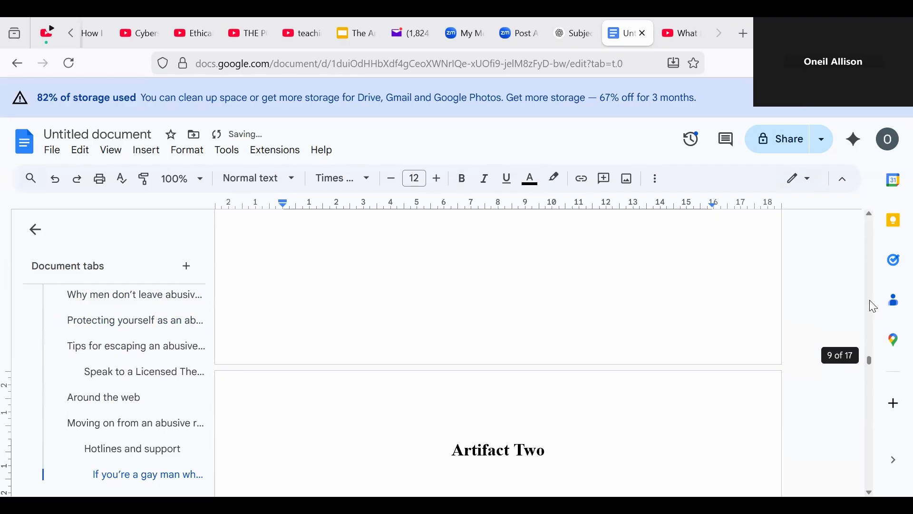
left_click(596, 448)
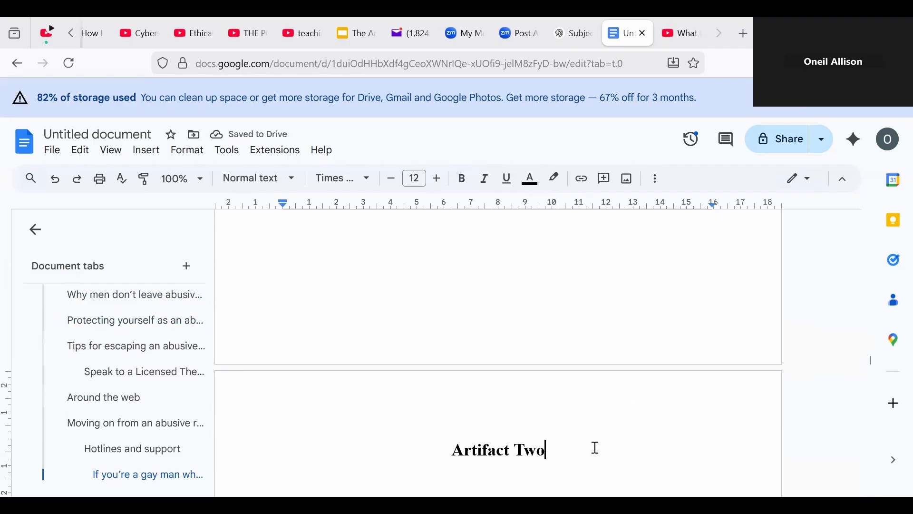
key("Return")
scroll(596, 447, "down", 1)
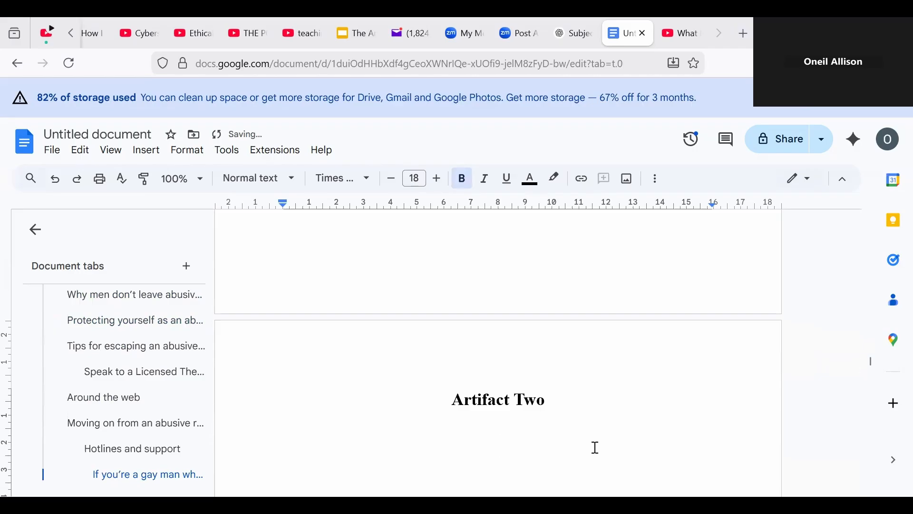
key("ctrl+v")
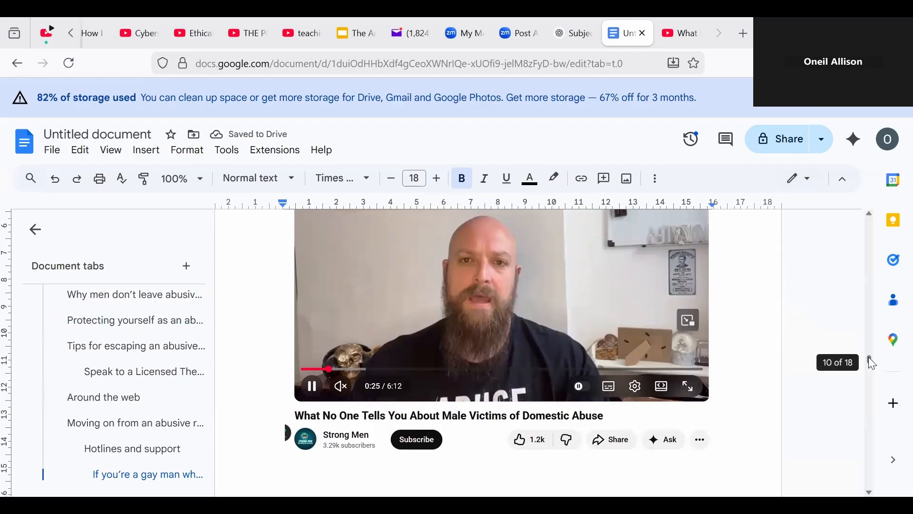
Step: Add a blank line between the Artifact Two heading and the screenshot, with font size 13
scroll(870, 359, "up", 4)
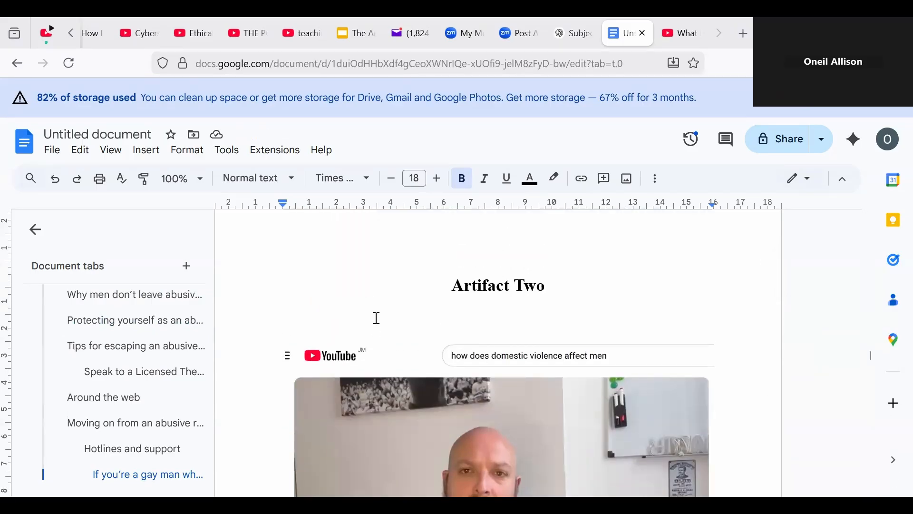
key("Return")
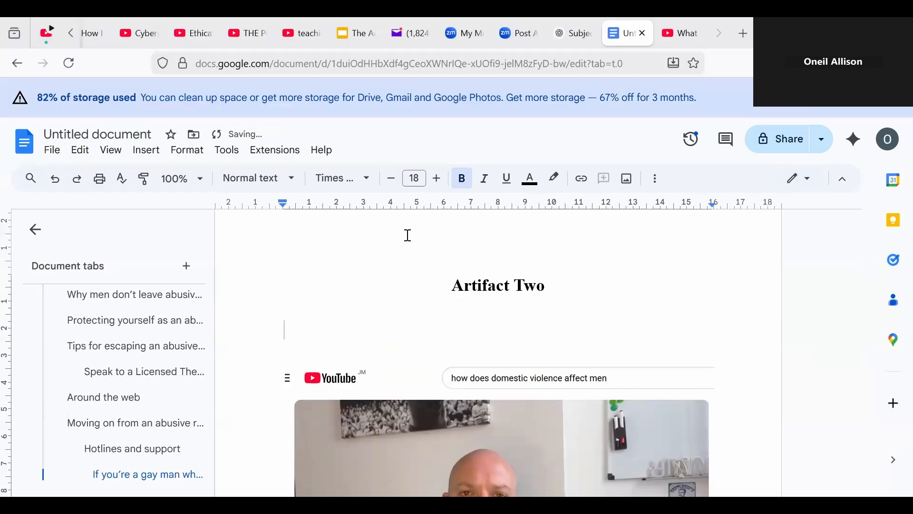
left_click(394, 178)
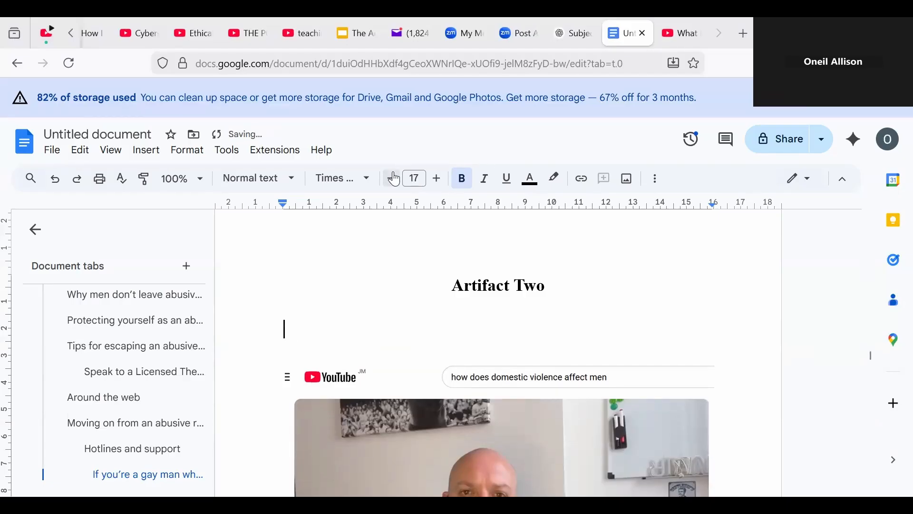
left_click(393, 178)
left_click(394, 178)
left_click(394, 178)
left_click(394, 178)
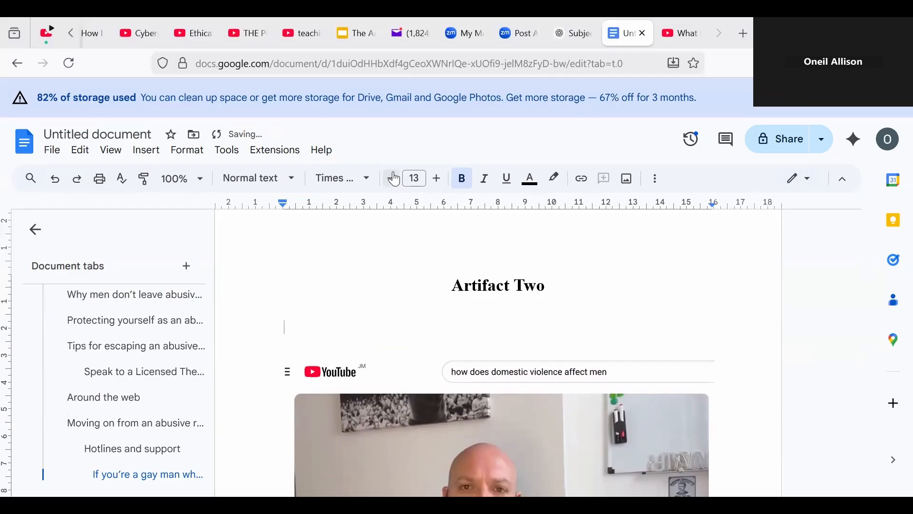
left_click(394, 179)
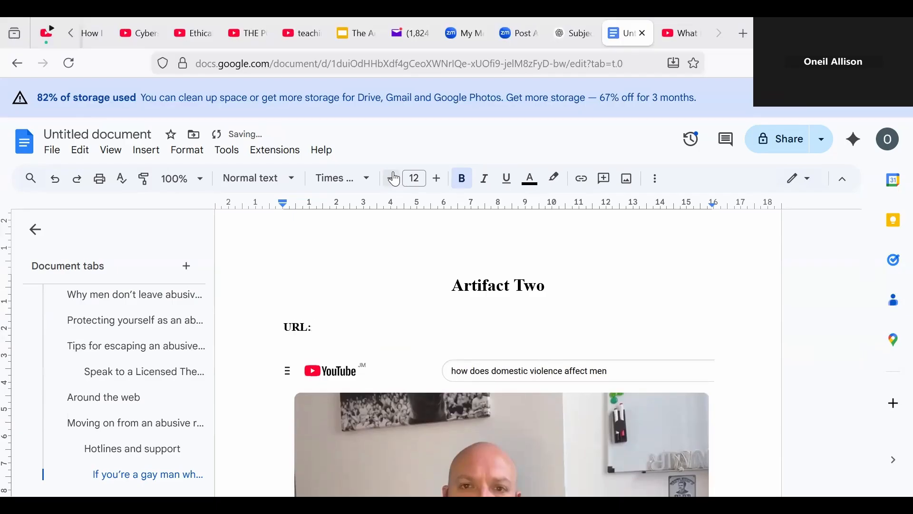
Step: Copy the YouTube video's address and paste it as a link after URL: under Artifact Two
left_click(686, 40)
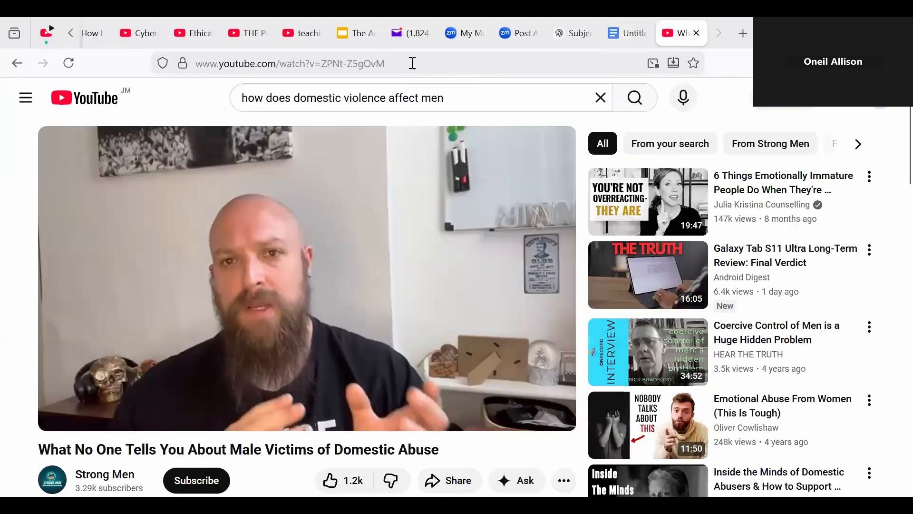
left_click(412, 63)
key("ctrl+c")
right_click(365, 64)
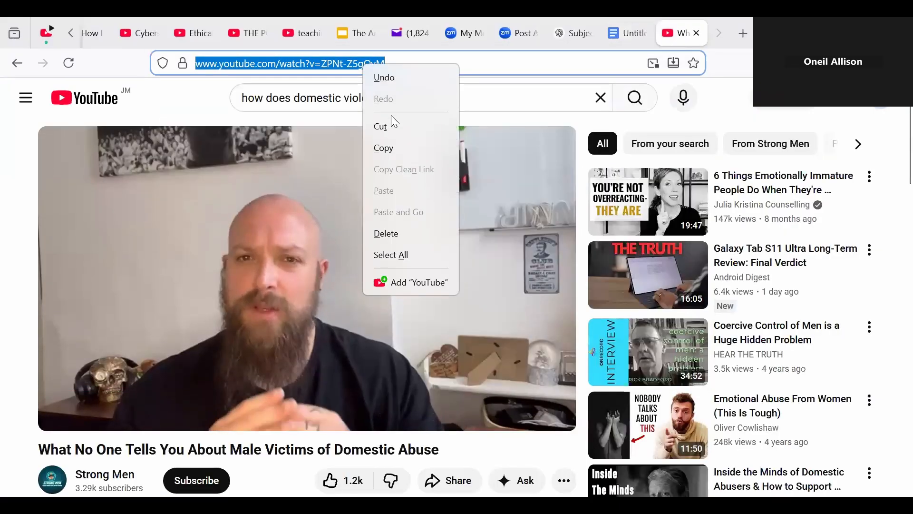
left_click(381, 148)
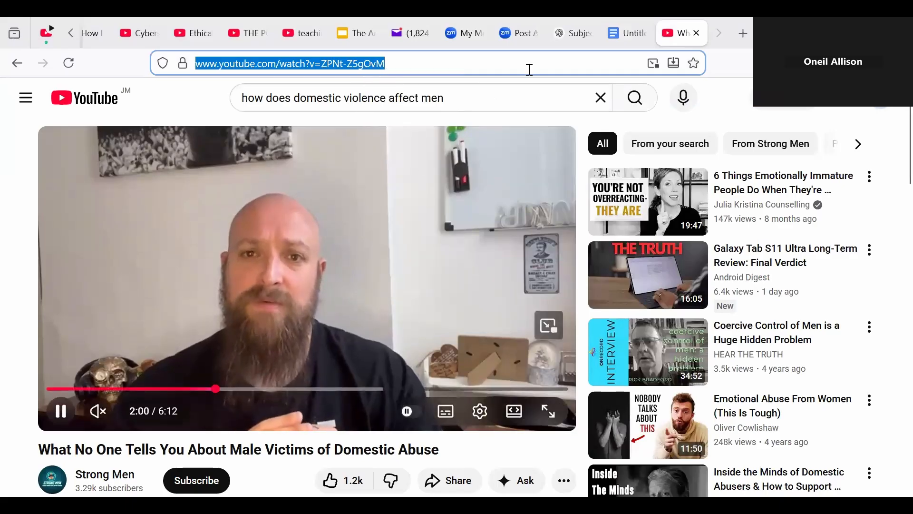
left_click(609, 39)
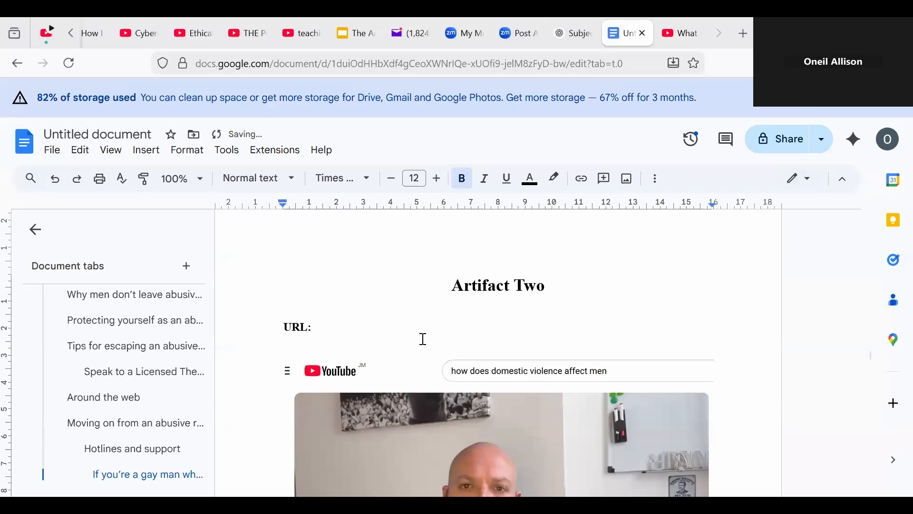
key("ctrl+v")
key("Return")
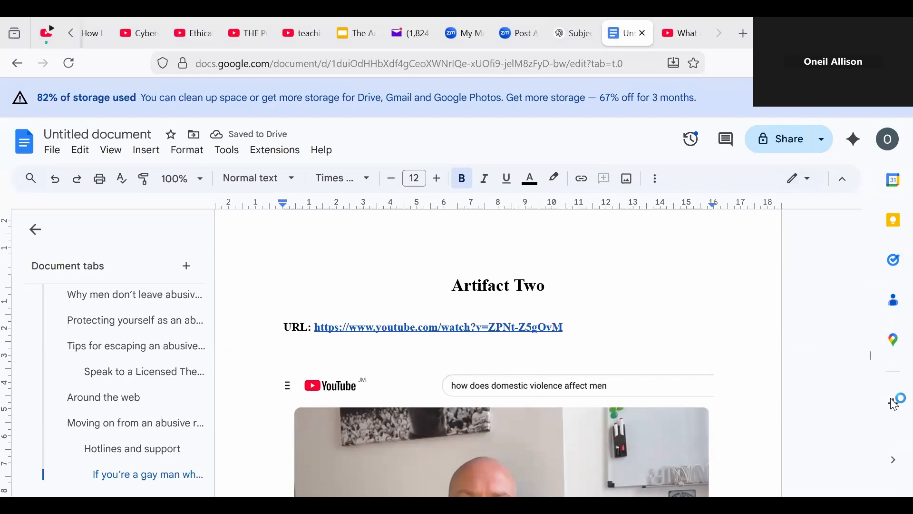
mouse_move(871, 360)
left_mouse_down()
mouse_move(872, 379)
mouse_move(879, 367)
mouse_move(873, 364)
mouse_move(874, 379)
mouse_move(871, 370)
left_mouse_up()
Step: Delete the blank lines above the Artifact Three heading so it moves higher on its page
left_click(754, 366)
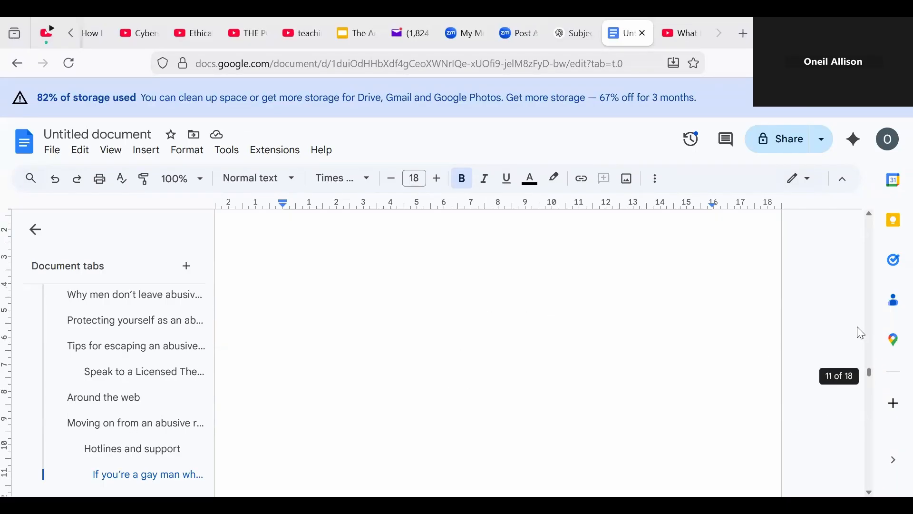
left_click_drag(871, 370, 850, 394)
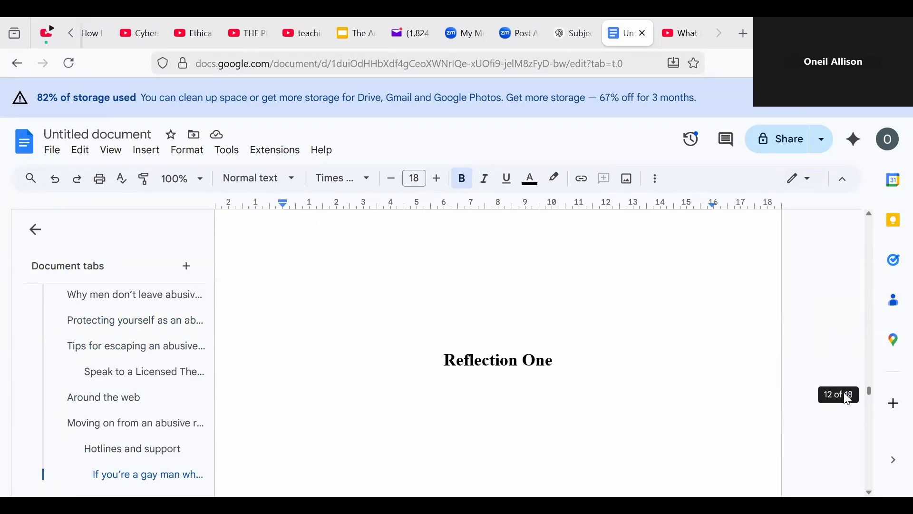
left_click_drag(844, 393, 859, 371)
left_click(761, 363)
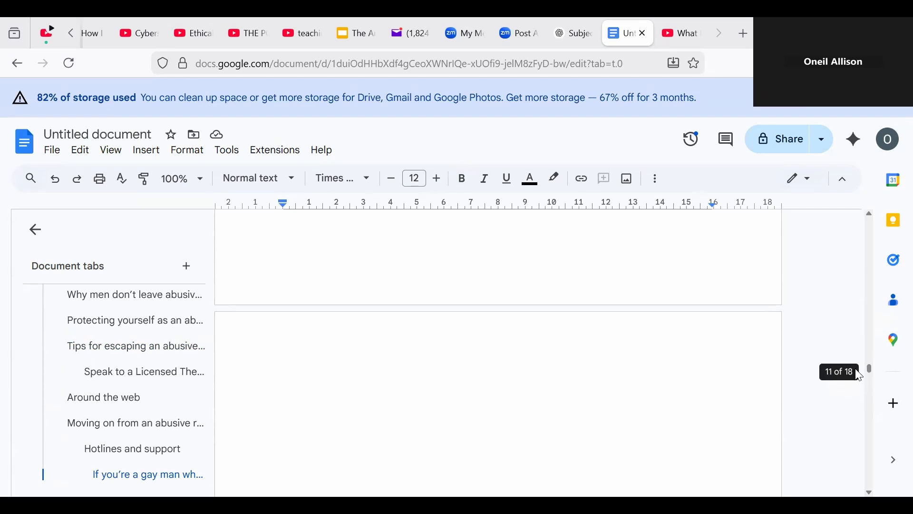
left_click(547, 383)
key("BackSpace")
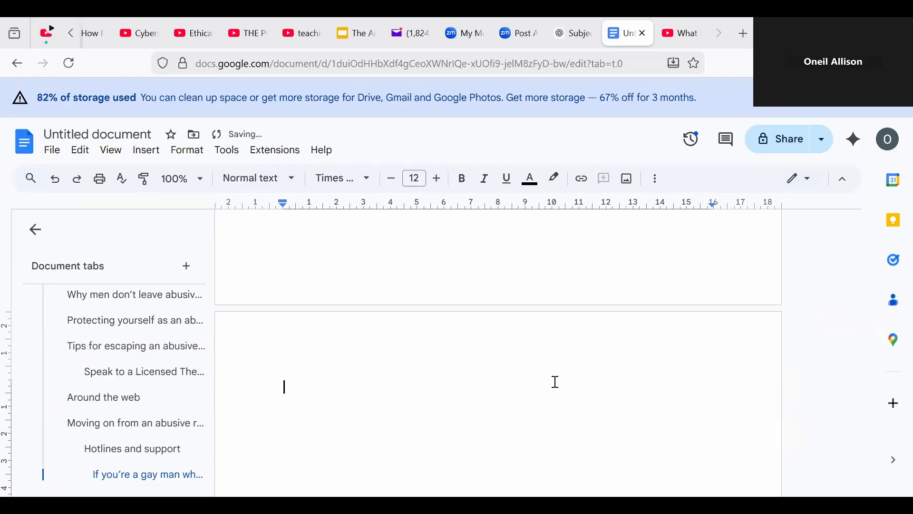
key("Delete")
key("Delete")
key("Delete")
key("Delete")
key("Delete")
key("Delete")
key("Delete")
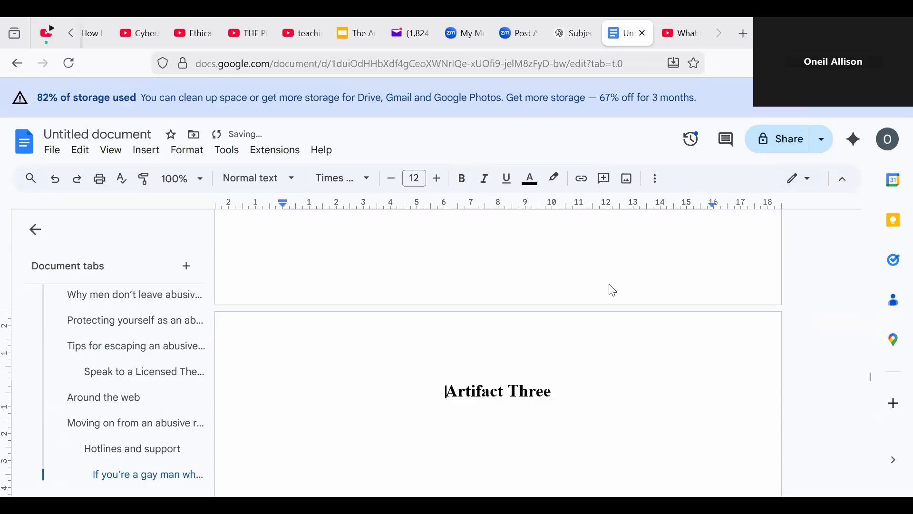
Step: Copy the 'How Does Domestic Abuse Affect Men' query from YouTube's search box and return to Google's video results
left_click(674, 38)
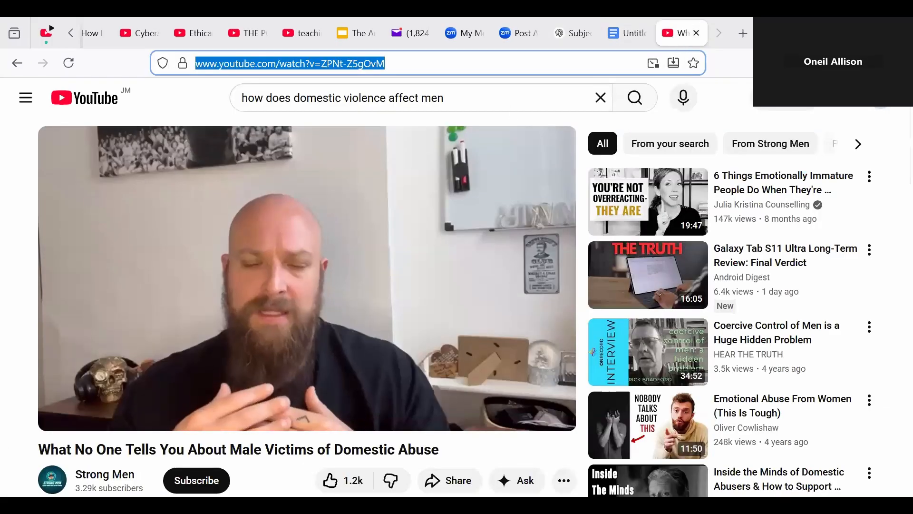
left_click(16, 64)
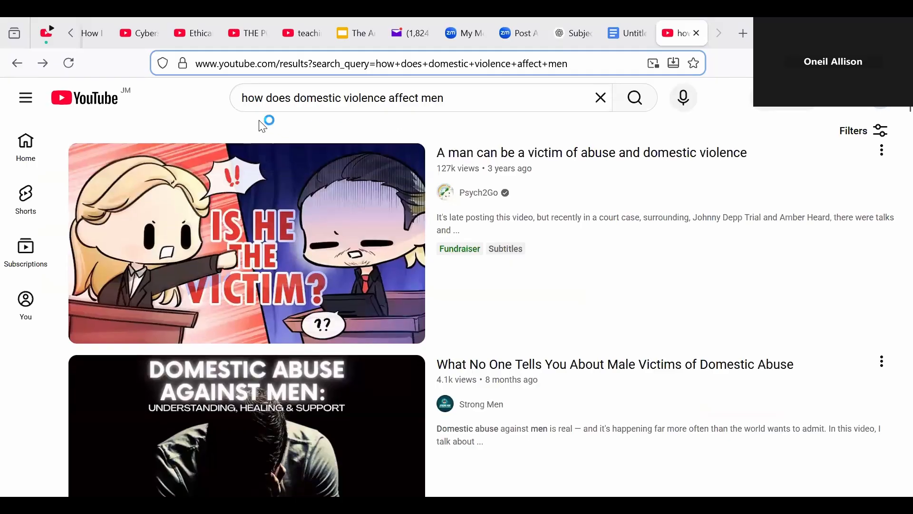
left_click_drag(244, 96, 448, 97)
right_click(436, 100)
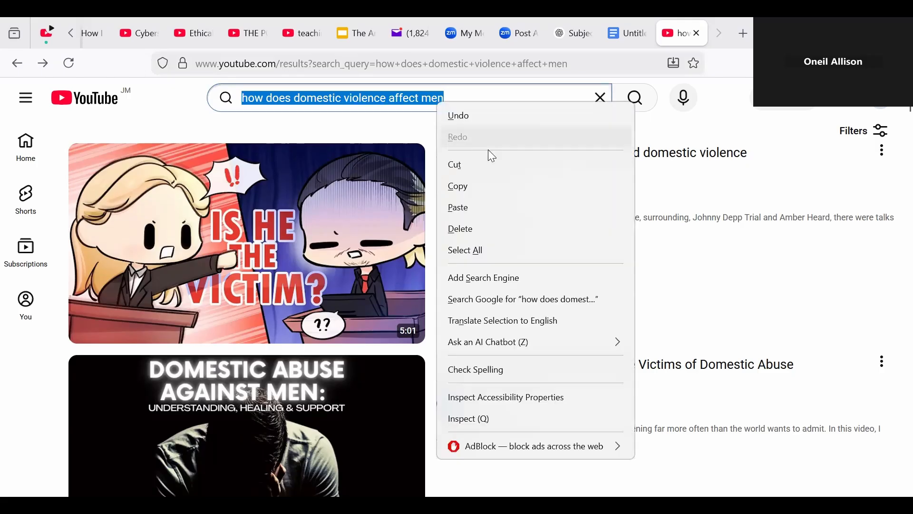
left_click(464, 186)
left_click(15, 66)
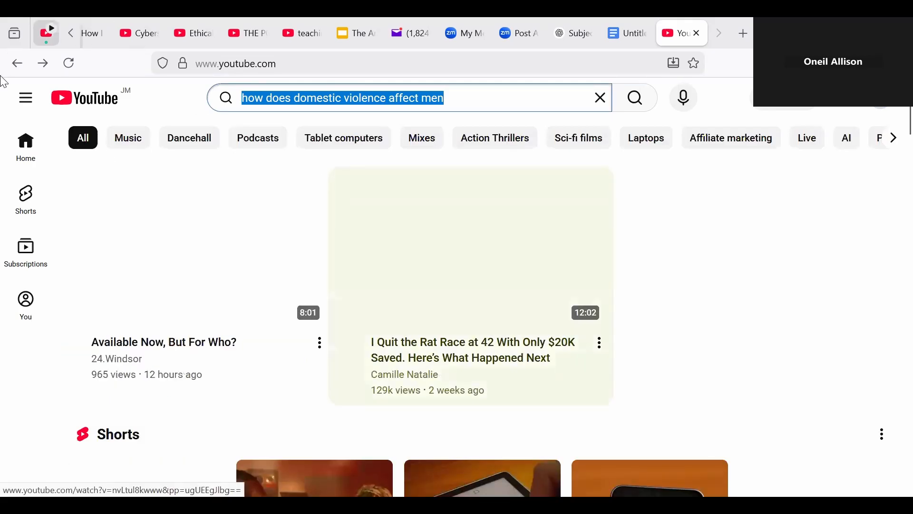
left_click(17, 63)
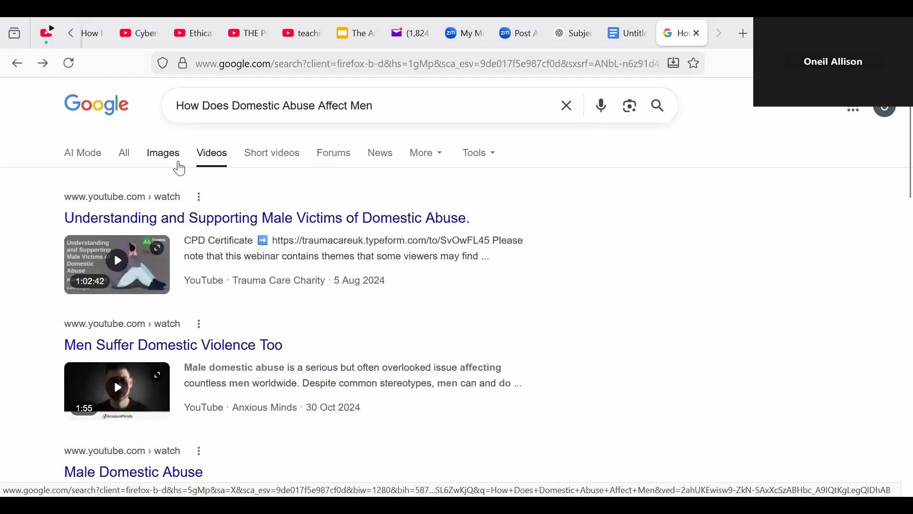
Step: Switch the Google results to Images and preview WYPR's purple Power and Control wheel, checking its source article
left_click(176, 160)
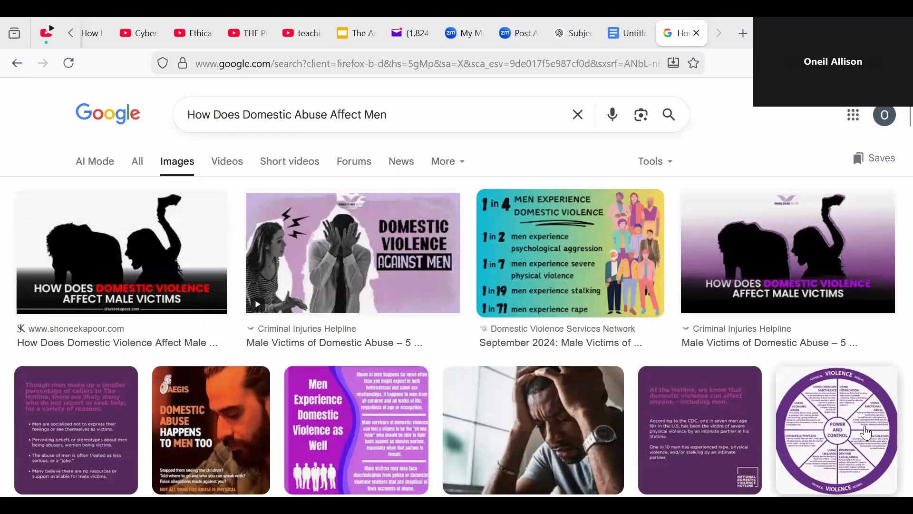
scroll(892, 138, "down", 10)
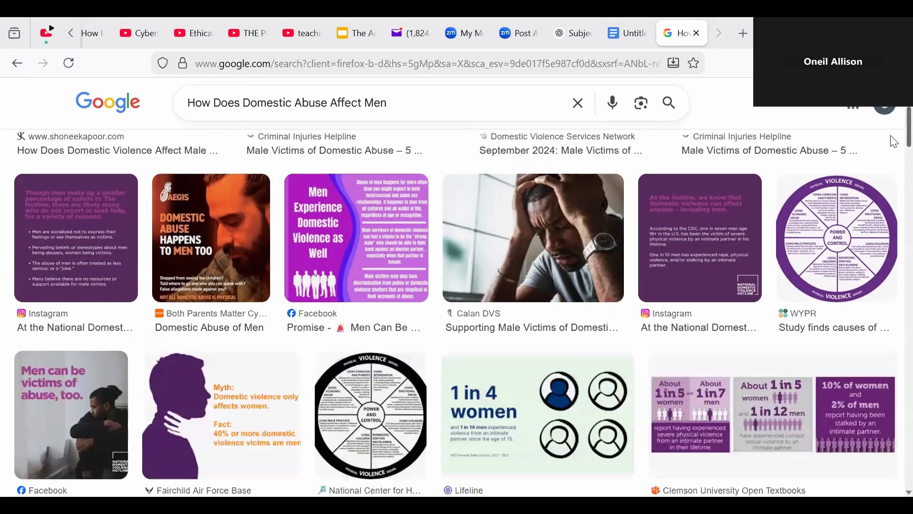
mouse_move(890, 152)
left_mouse_down()
mouse_move(890, 170)
mouse_move(891, 139)
left_mouse_up()
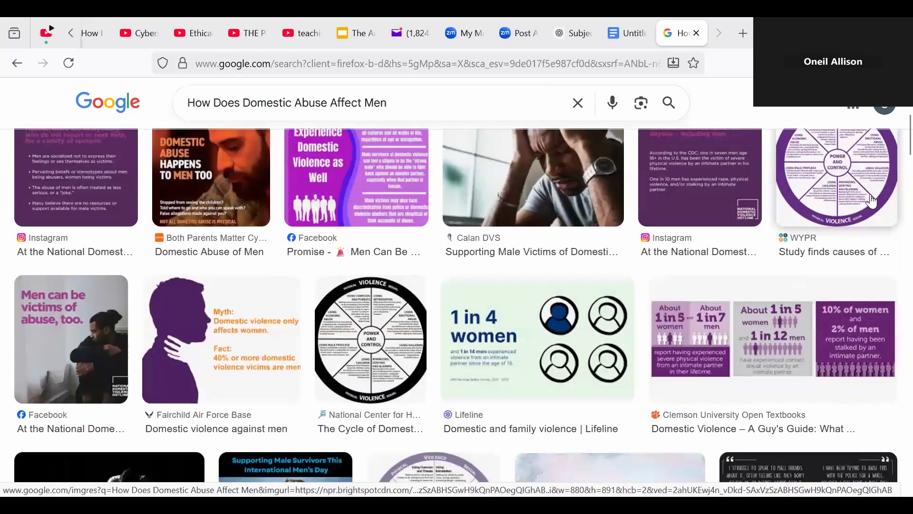
left_click(870, 197)
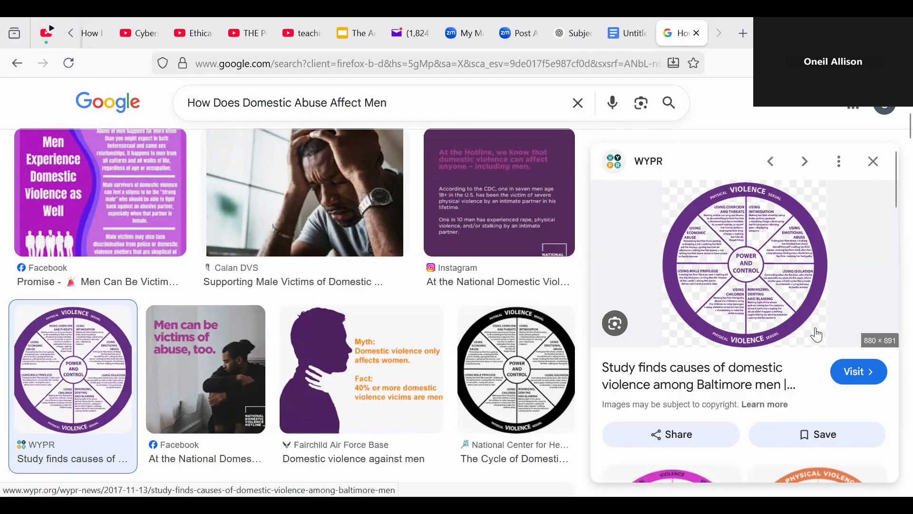
left_click(744, 267)
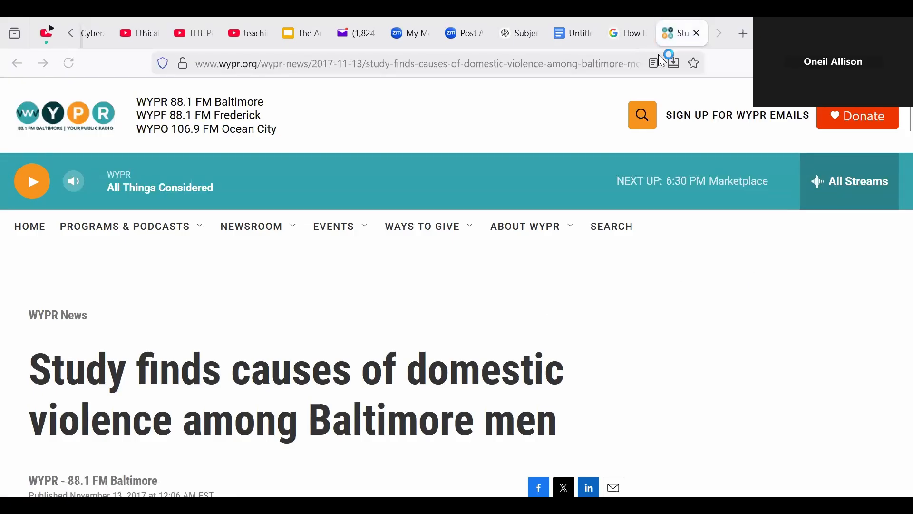
left_click(697, 34)
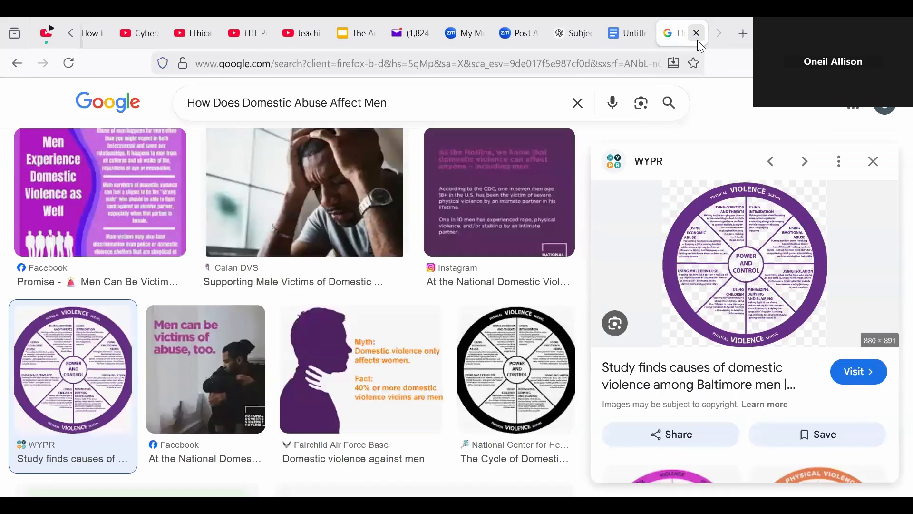
Step: Copy the WYPR Power and Control wheel image and go back to the SBA document
right_click(759, 241)
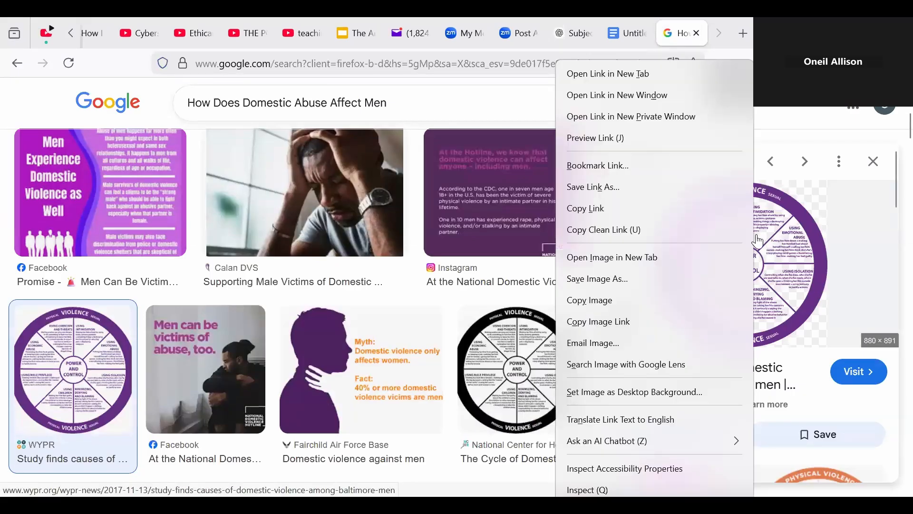
left_click(611, 298)
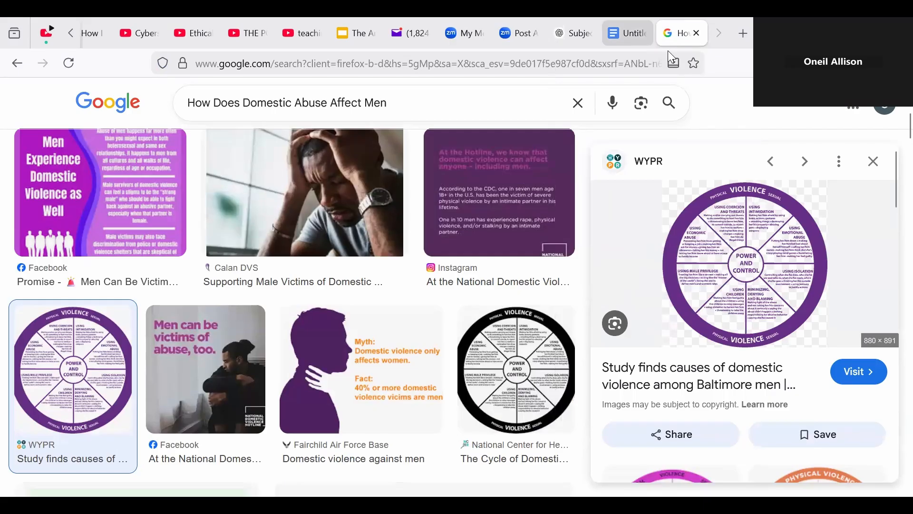
left_click(627, 34)
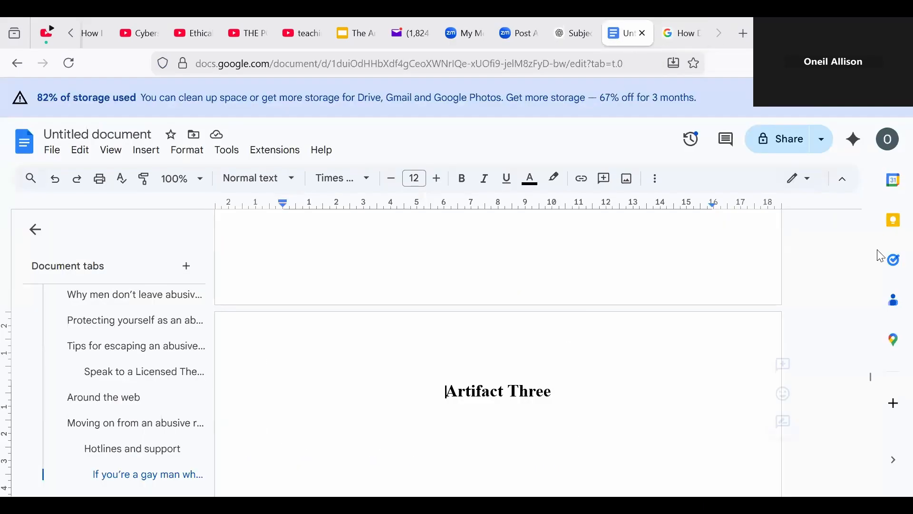
Step: Paste the Power and Control wheel image on a new line under the Artifact Three heading
key("End")
mouse_move(868, 376)
left_mouse_down()
mouse_move(869, 389)
mouse_move(868, 378)
left_mouse_up()
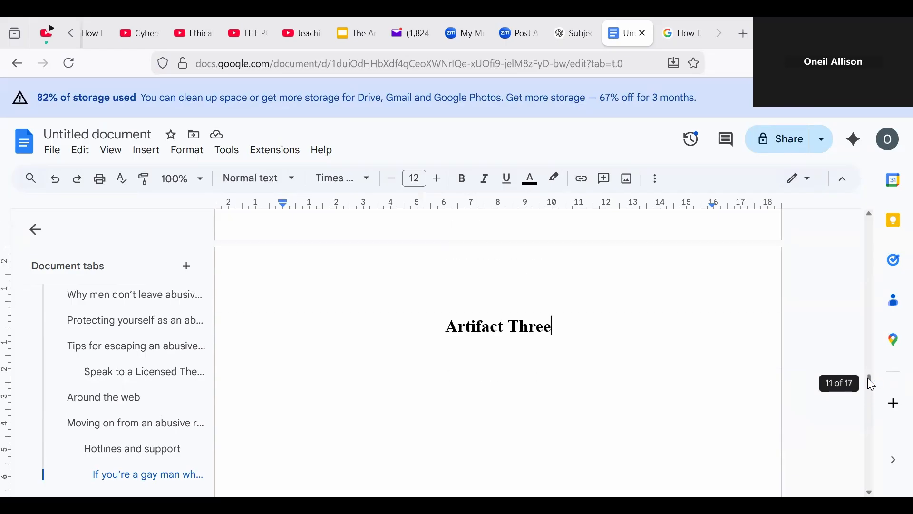
key("Return")
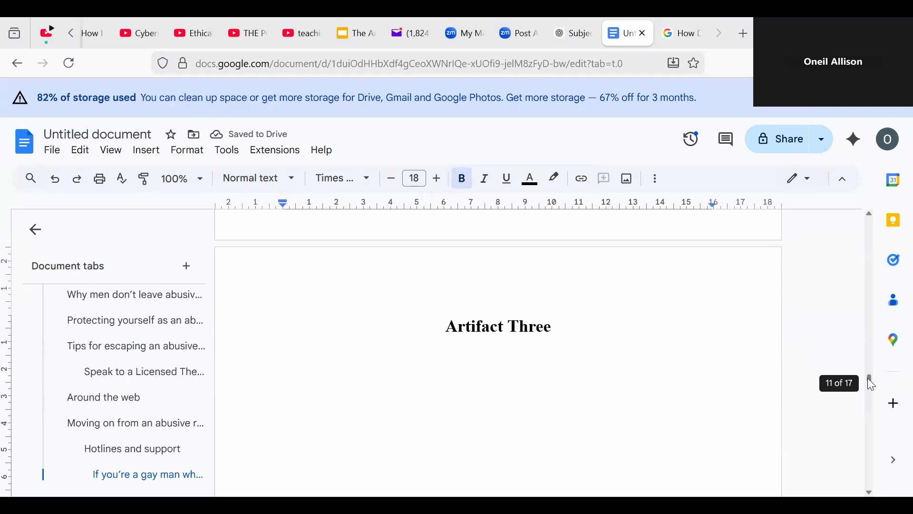
key("ctrl+v")
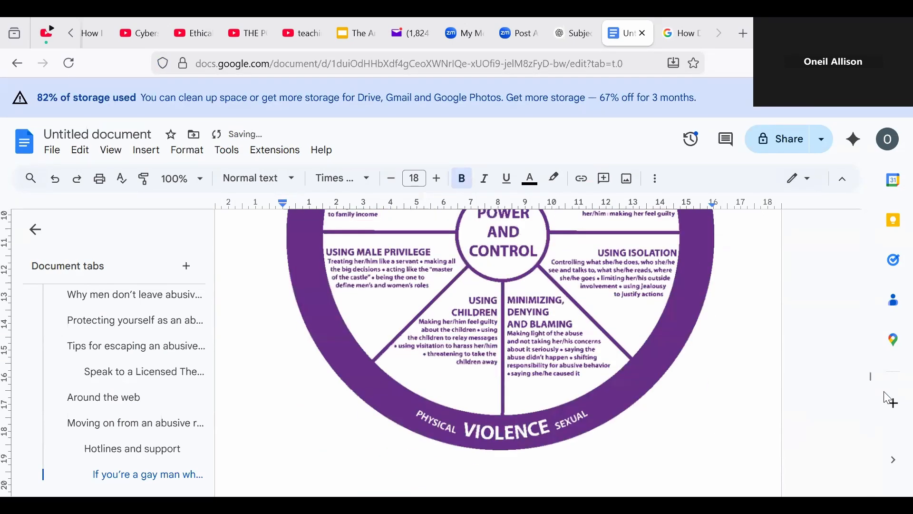
mouse_move(869, 375)
left_mouse_down()
mouse_move(874, 361)
mouse_move(881, 377)
left_mouse_up()
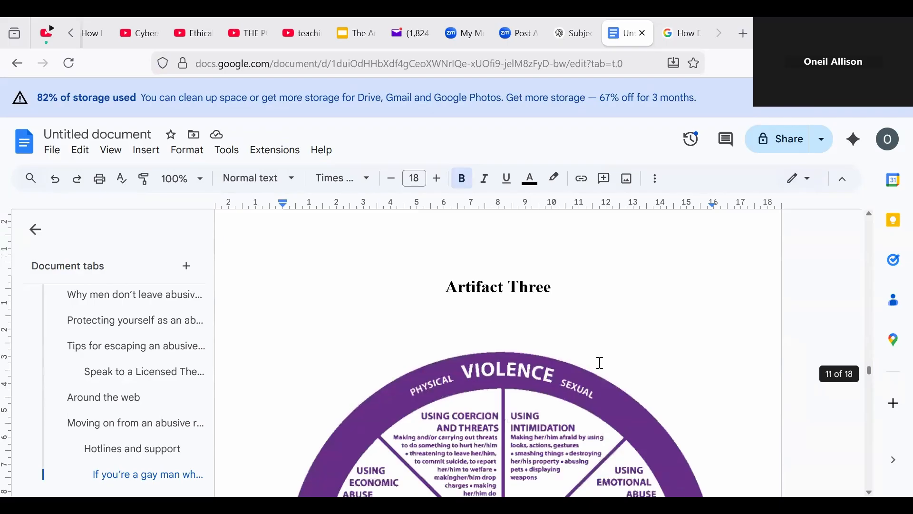
left_click(378, 323)
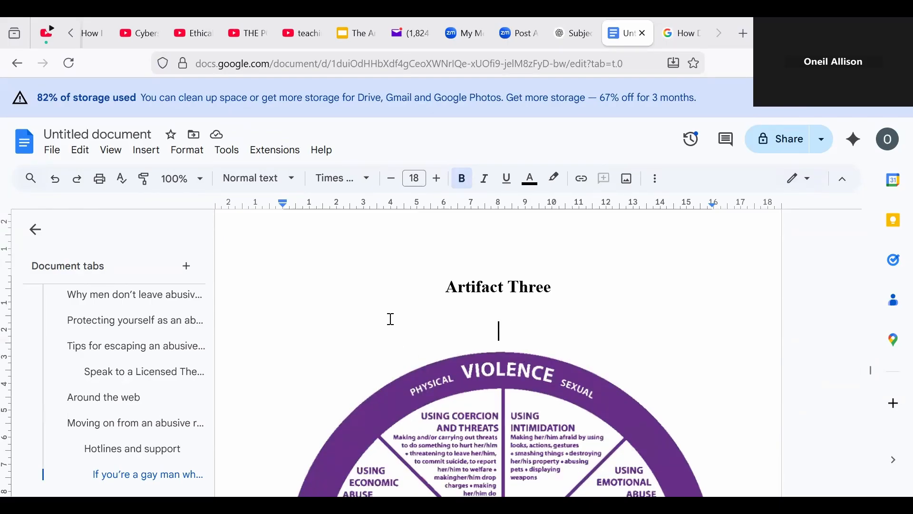